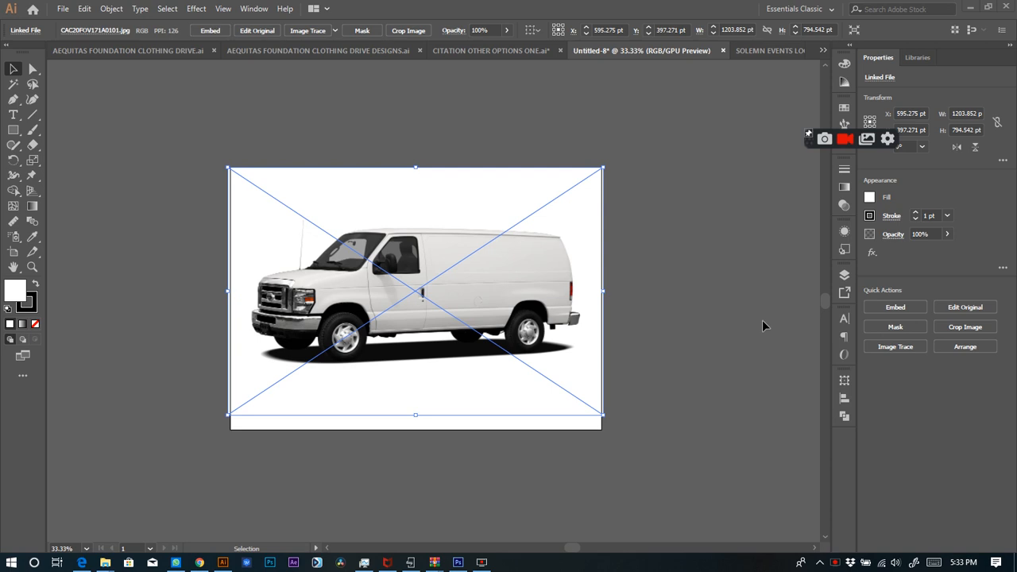
- Switch to File Explorer and duplicate the van image CAC20FOV171A0101 in the SOLEMN EVENTS folder
mouse_move(104, 562)
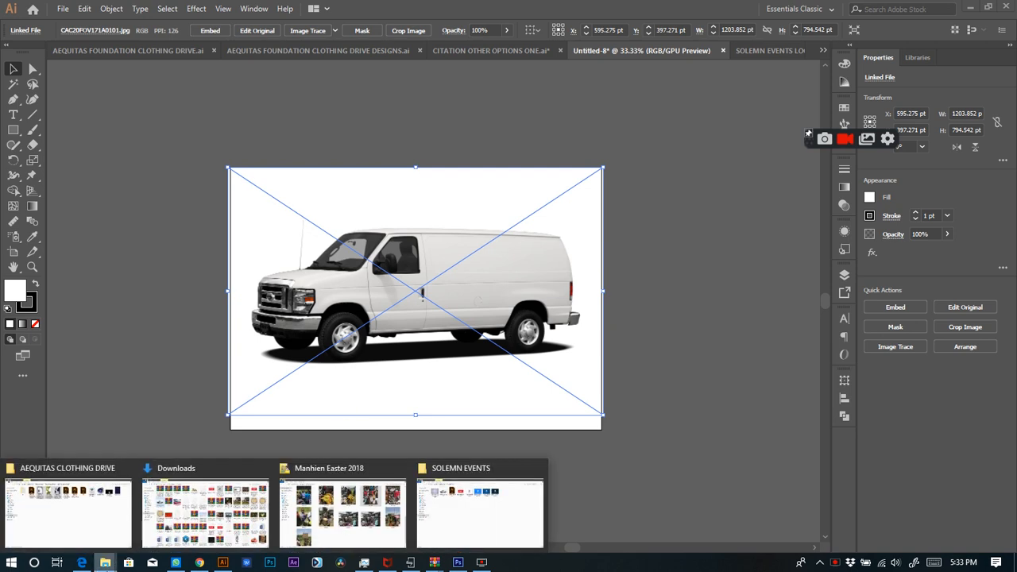
click(517, 508)
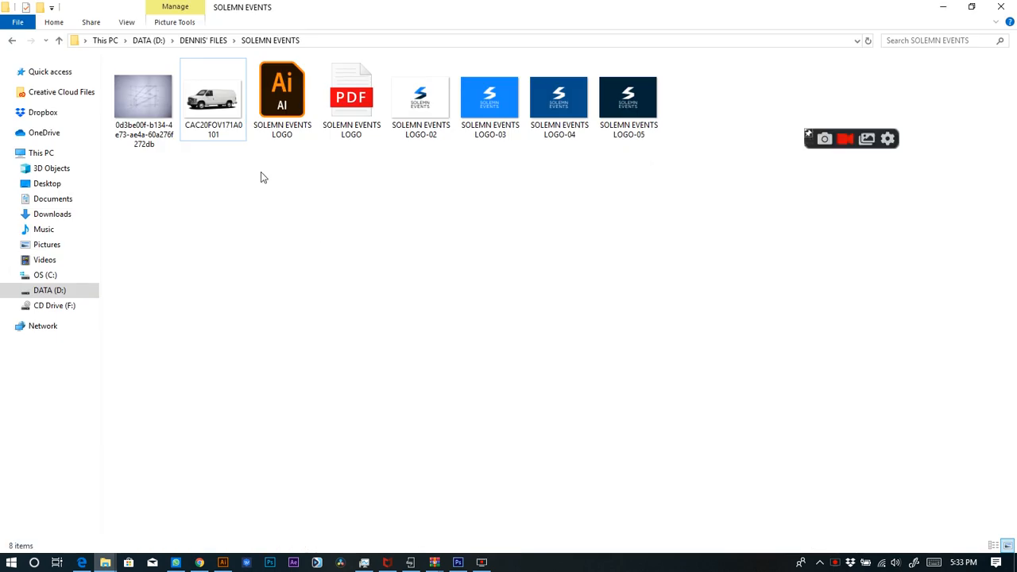
click(220, 108)
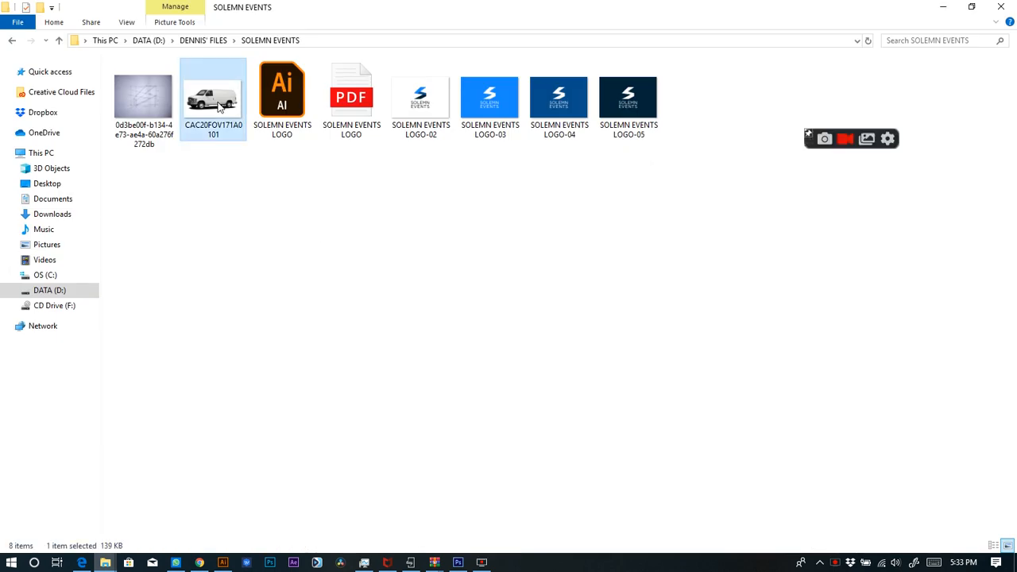
key(ctrl+v)
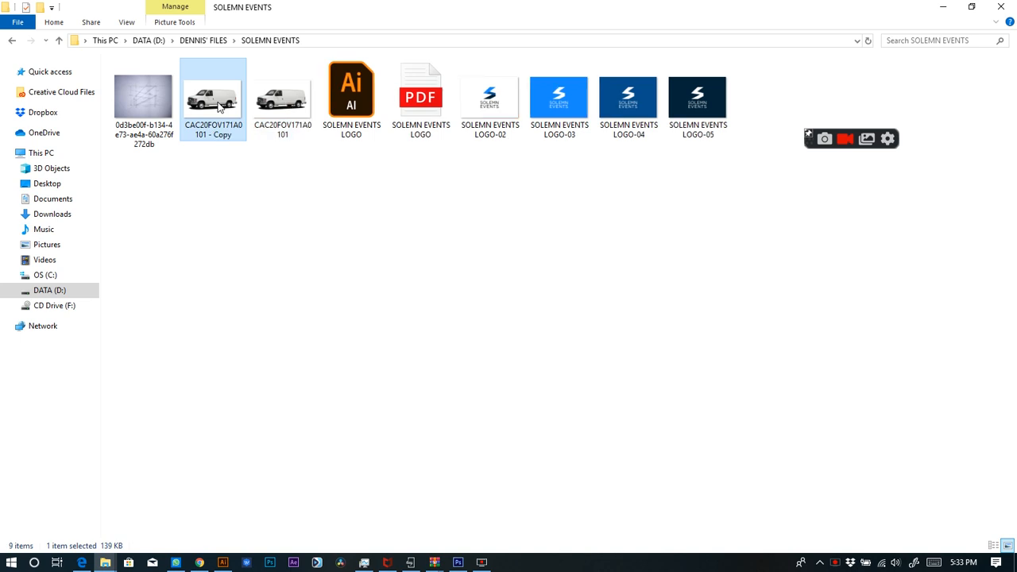
click(344, 203)
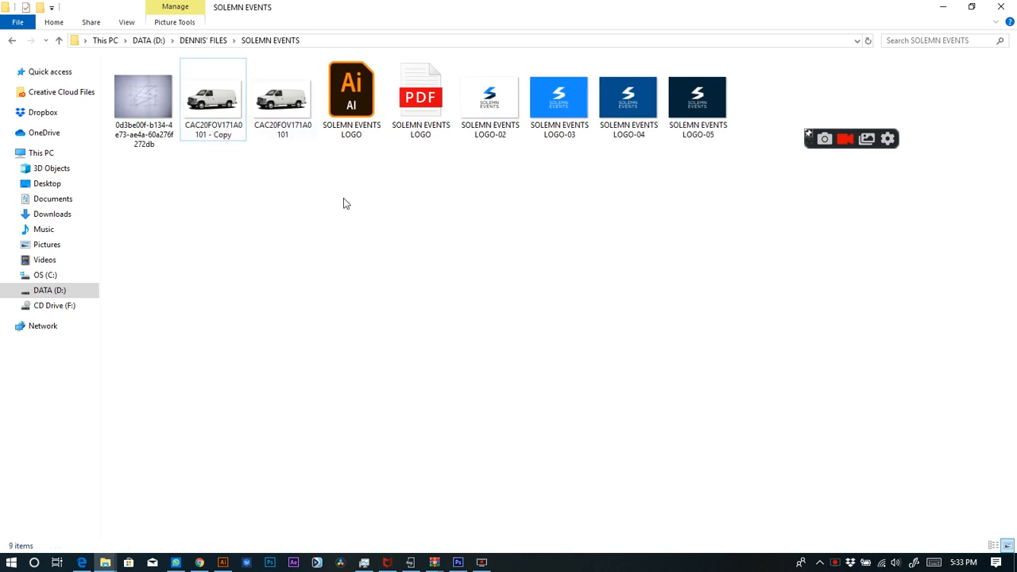
- Switch to Illustrator and view the SOLEMN EVENTS LOGO.ai artboards before returning to the van document
click(223, 562)
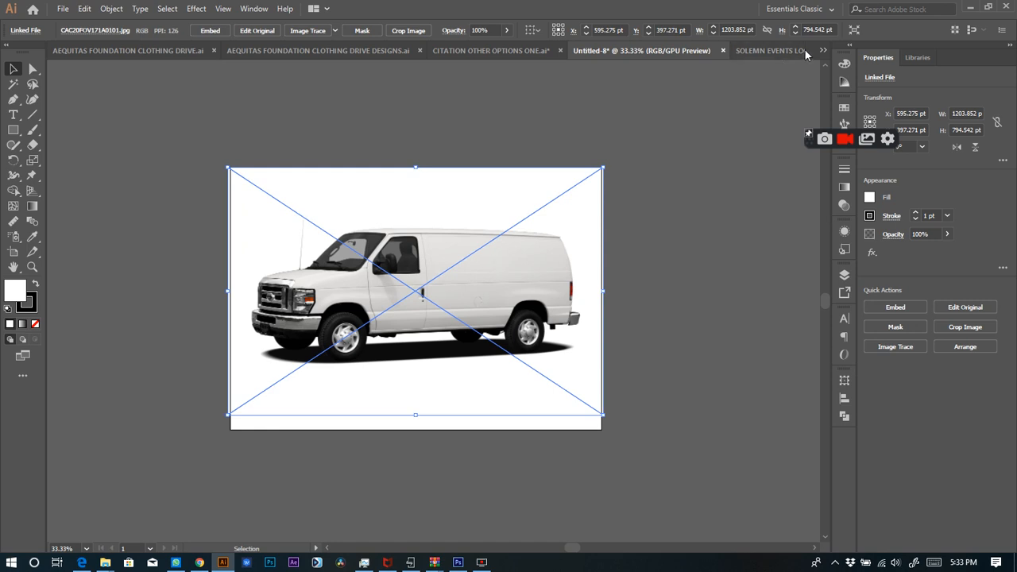
click(761, 51)
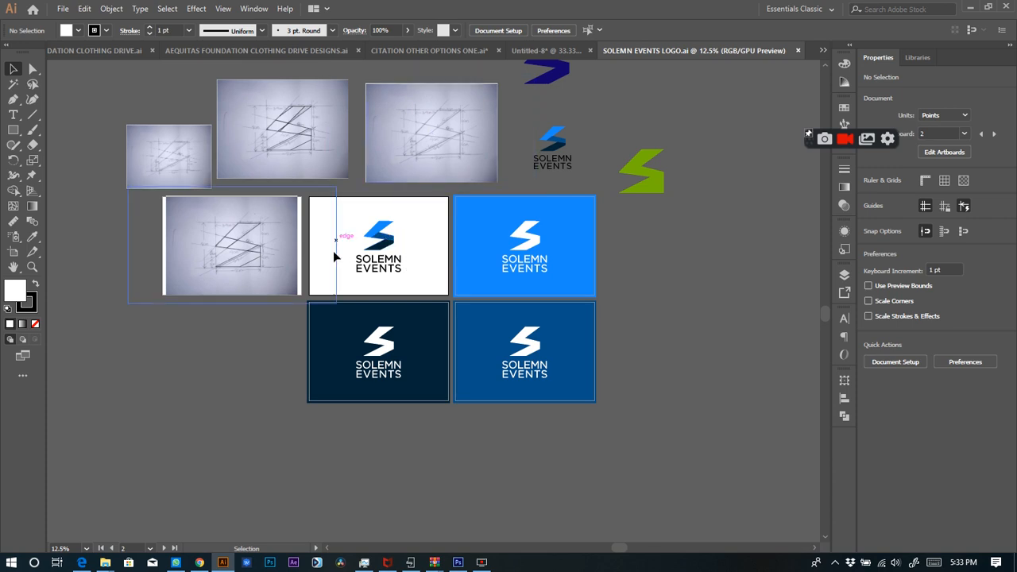
click(546, 50)
- Compare the original van image with its copy in the SOLEMN EVENTS folder in File Explorer
mouse_move(104, 563)
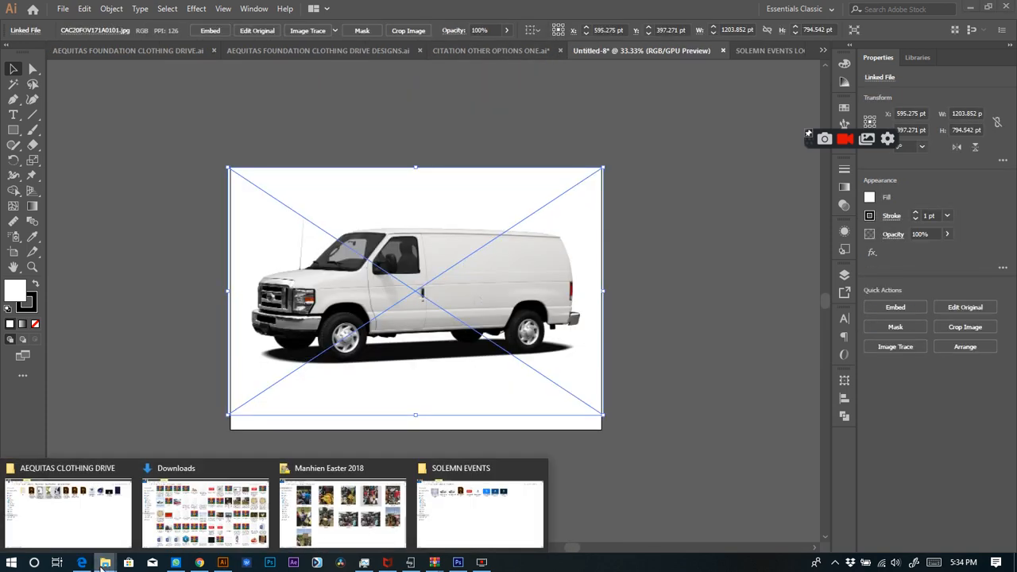
click(464, 491)
click(214, 120)
click(274, 102)
click(226, 103)
click(286, 104)
click(227, 105)
click(278, 101)
click(226, 103)
click(310, 97)
click(226, 104)
click(284, 101)
- Rename the original van image in the SOLEMN EVENTS folder to "ford"
click(458, 564)
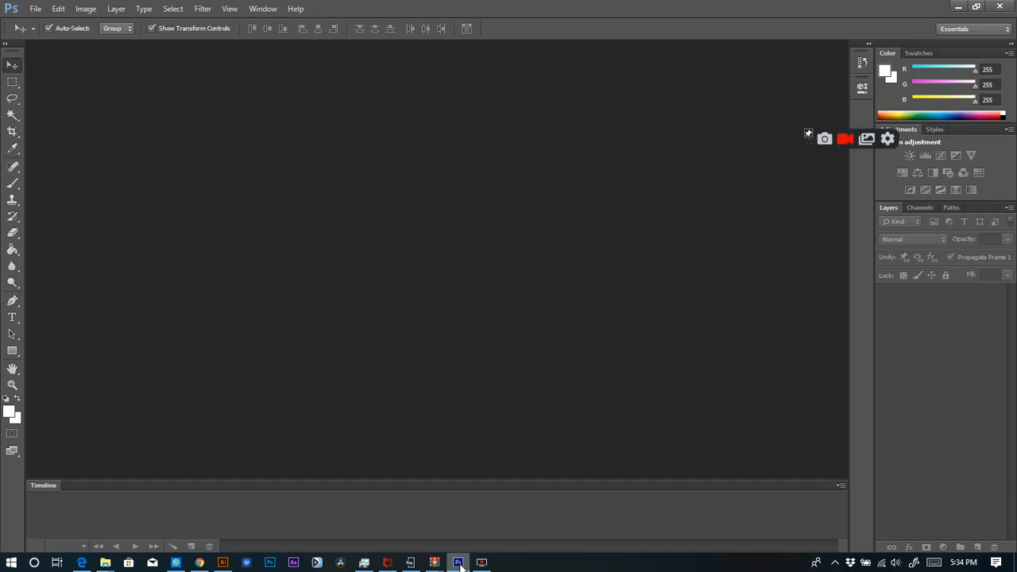
click(105, 562)
click(466, 508)
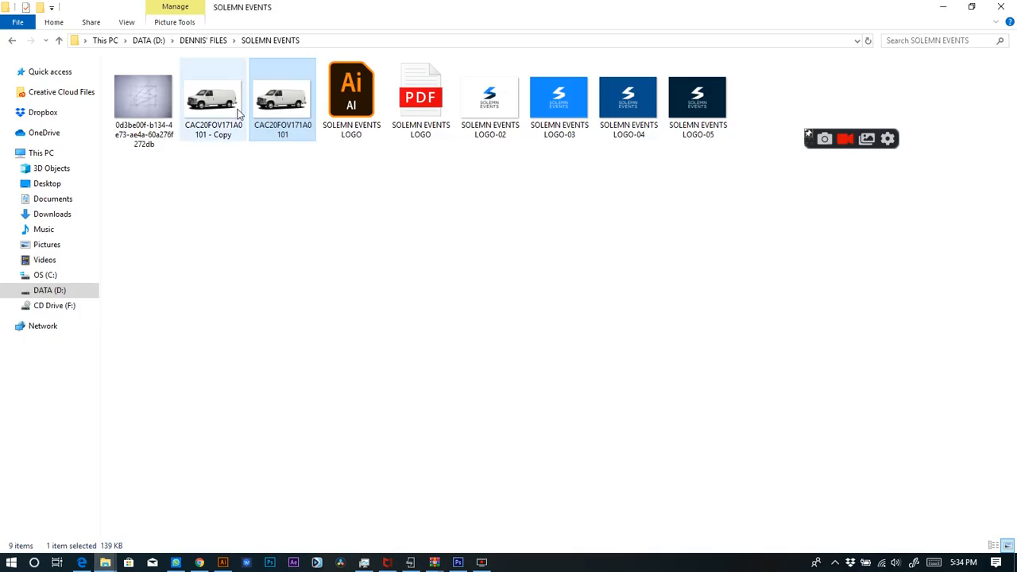
click(284, 135)
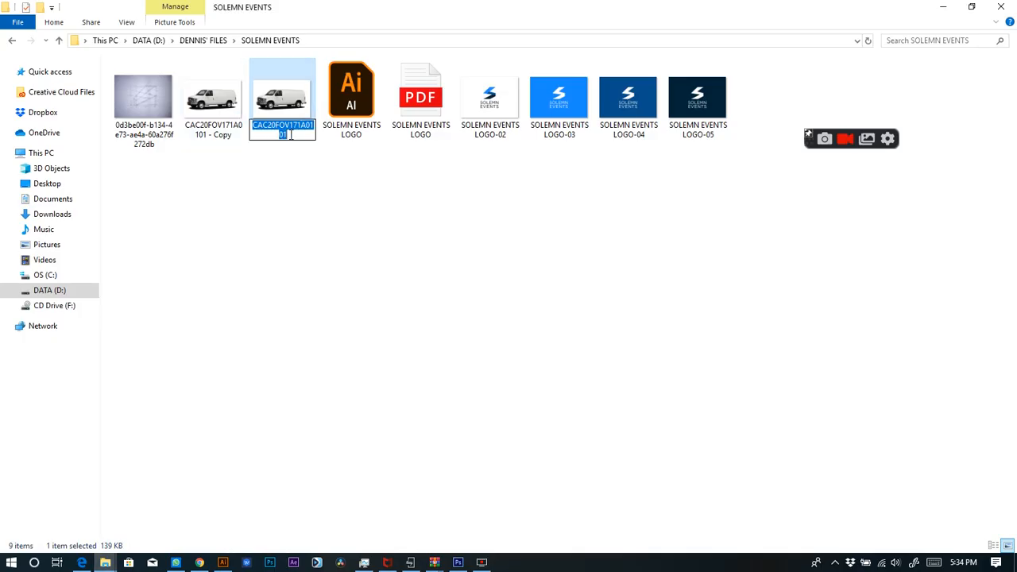
text(ford)
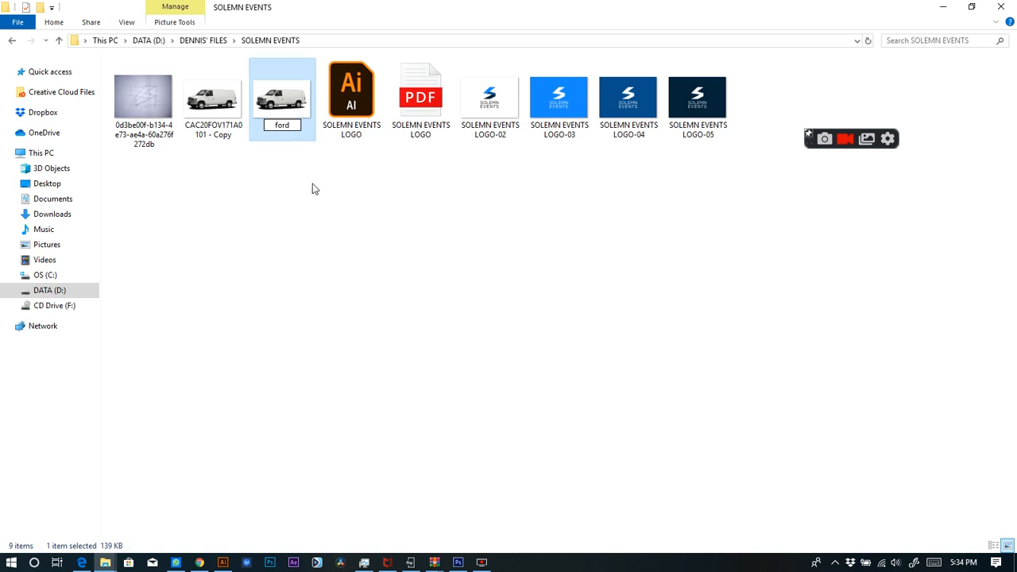
click(312, 189)
- Open the ford image from the SOLEMN EVENTS folder as a document in Photoshop
click(291, 89)
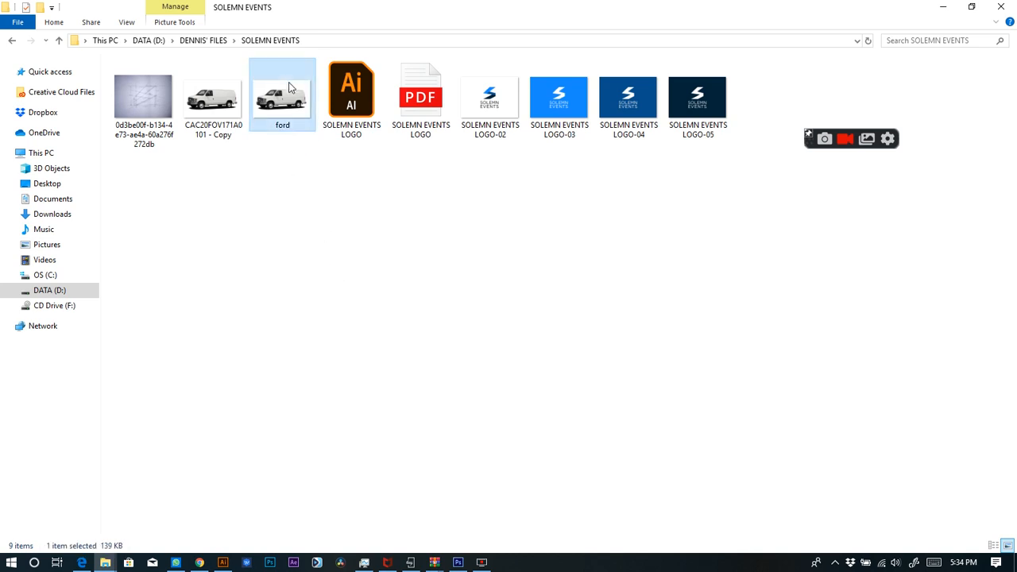
drag(279, 103, 228, 413)
drag(277, 89, 418, 299)
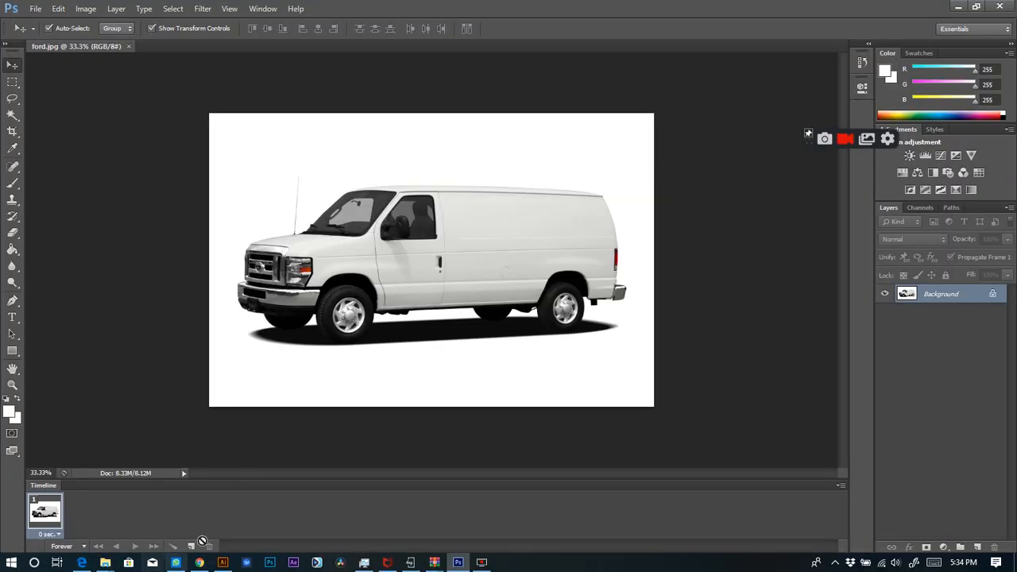
- Place the ford image from the SOLEMN EVENTS folder into the Untitled-8 document in Illustrator
mouse_move(105, 562)
click(475, 498)
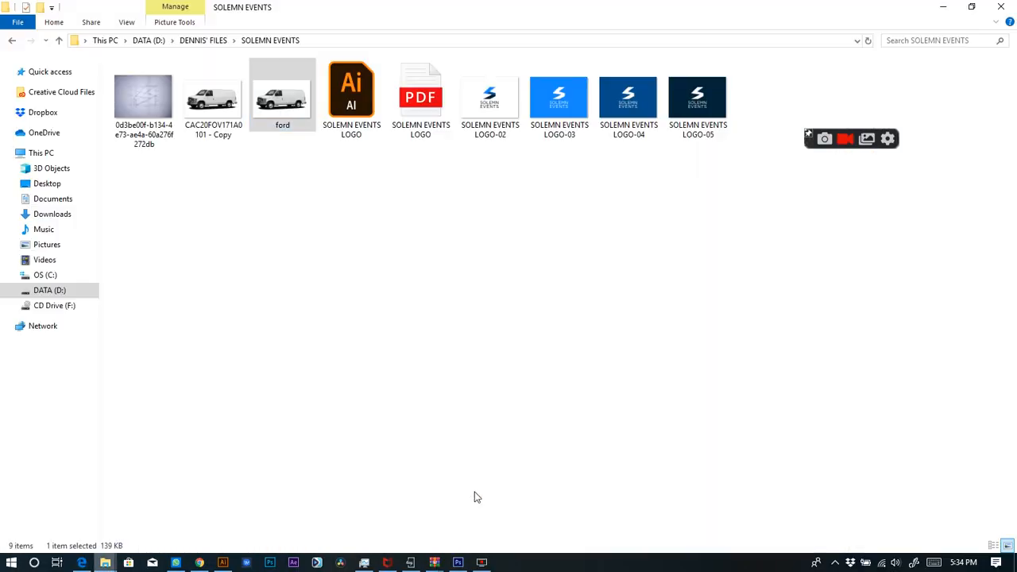
drag(288, 99, 330, 324)
drag(174, 300, 220, 305)
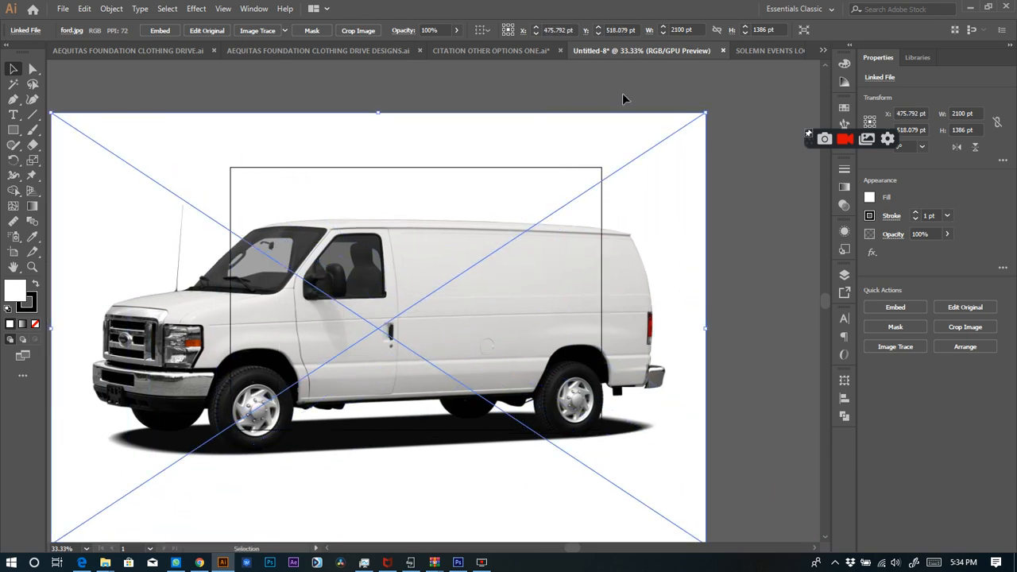
- Scale the placed ford image to about 1071 × 707 pt and move it past the artboard's upper-right corner
drag(706, 113, 546, 217)
drag(436, 317, 718, 177)
click(353, 318)
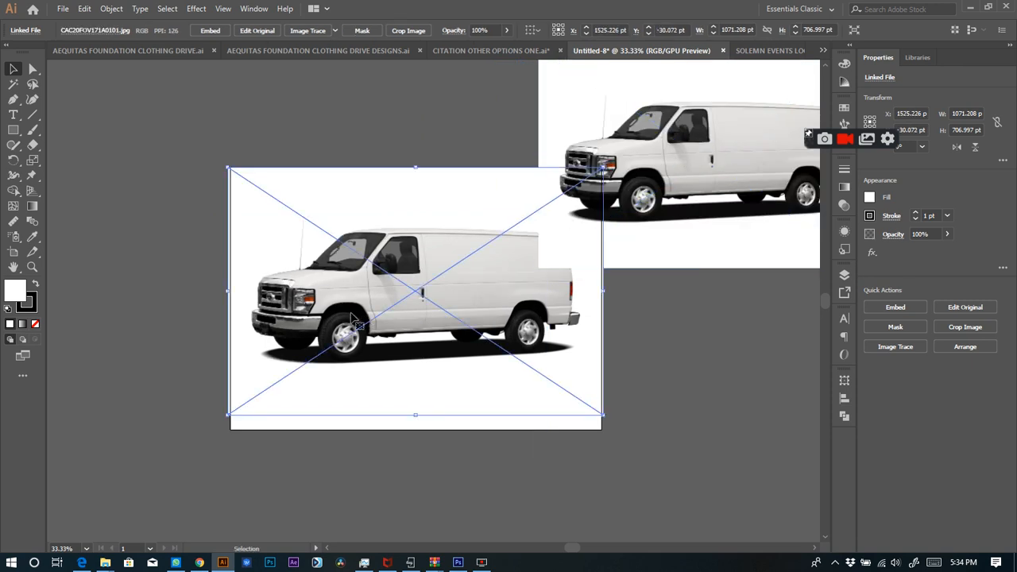
click(645, 138)
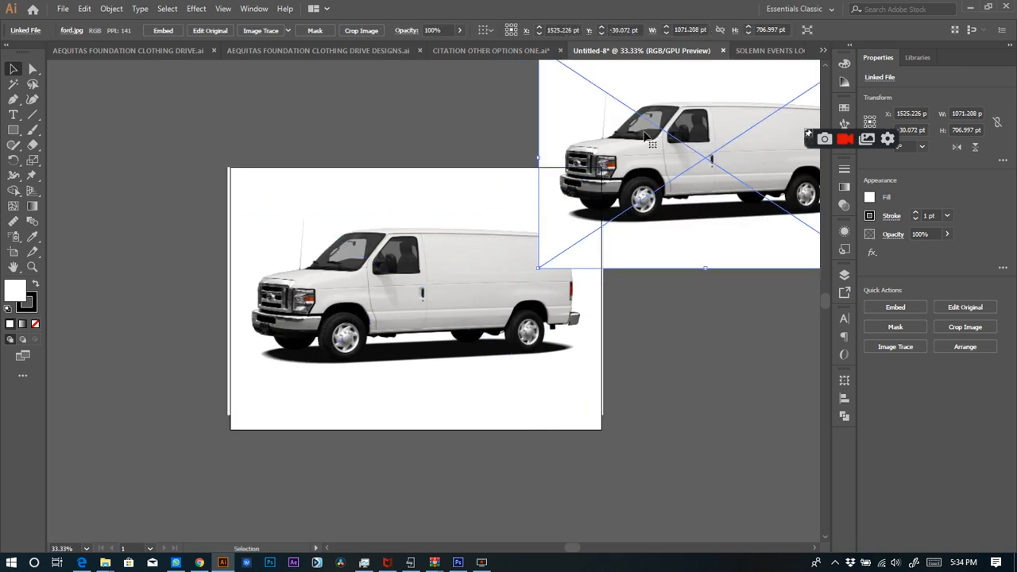
- Move the ford image over the original van and resize it to match at about 1203.852 × 794.542 pt
drag(646, 139, 336, 254)
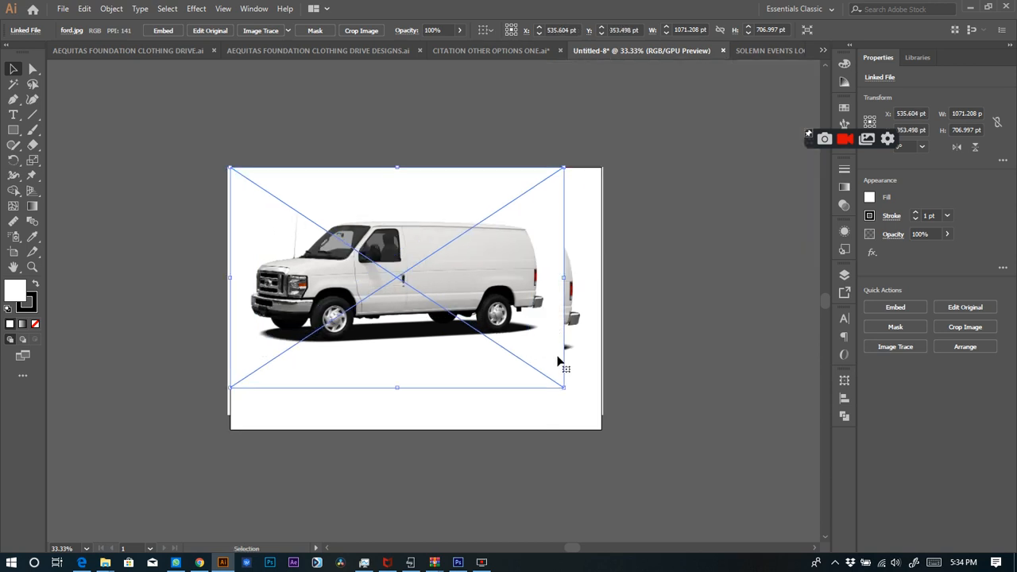
drag(565, 389, 605, 415)
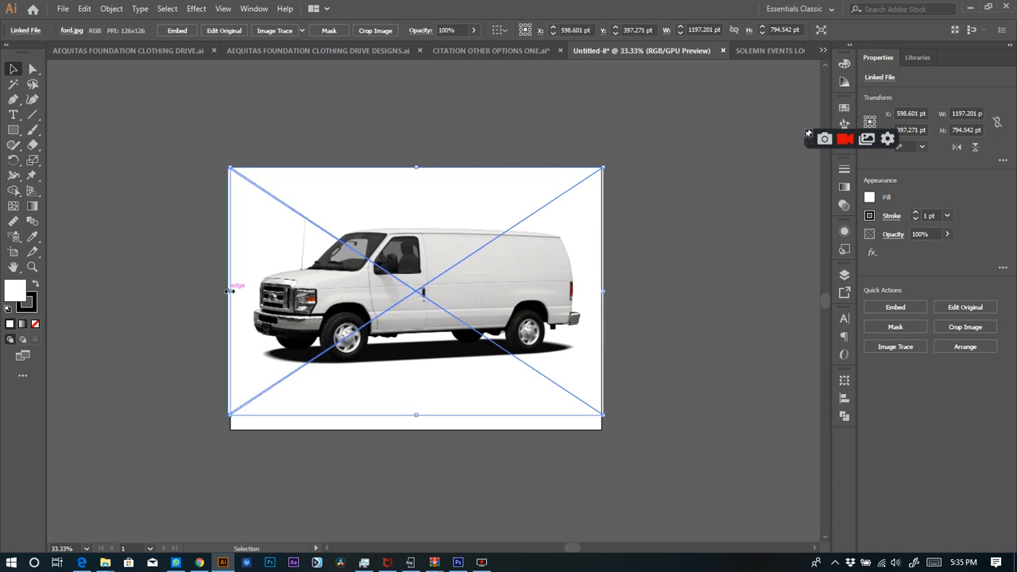
key(ctrl+plus)
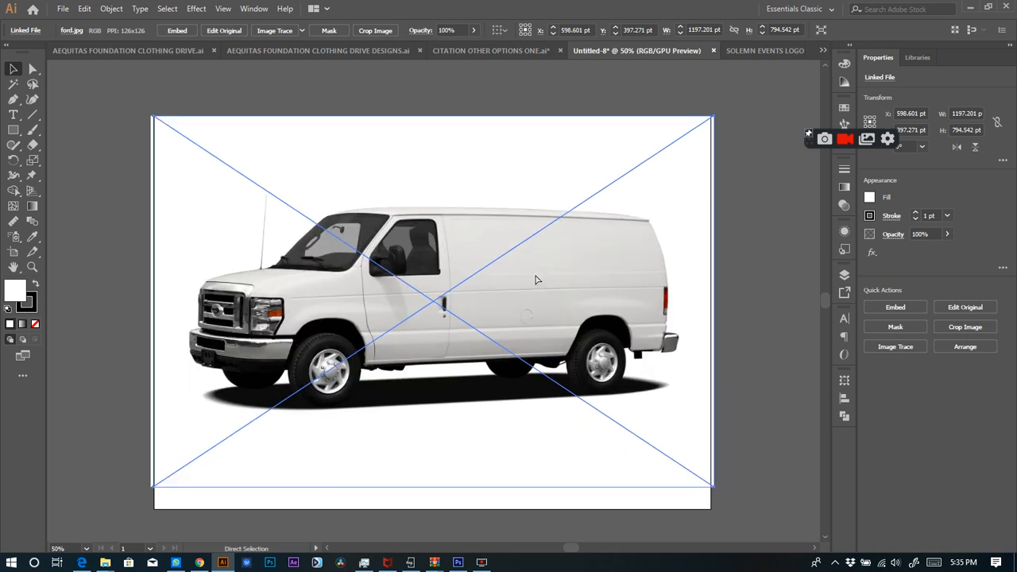
mouse_move(713, 300)
mouse_down()
mouse_move(694, 300)
mouse_move(713, 301)
mouse_up()
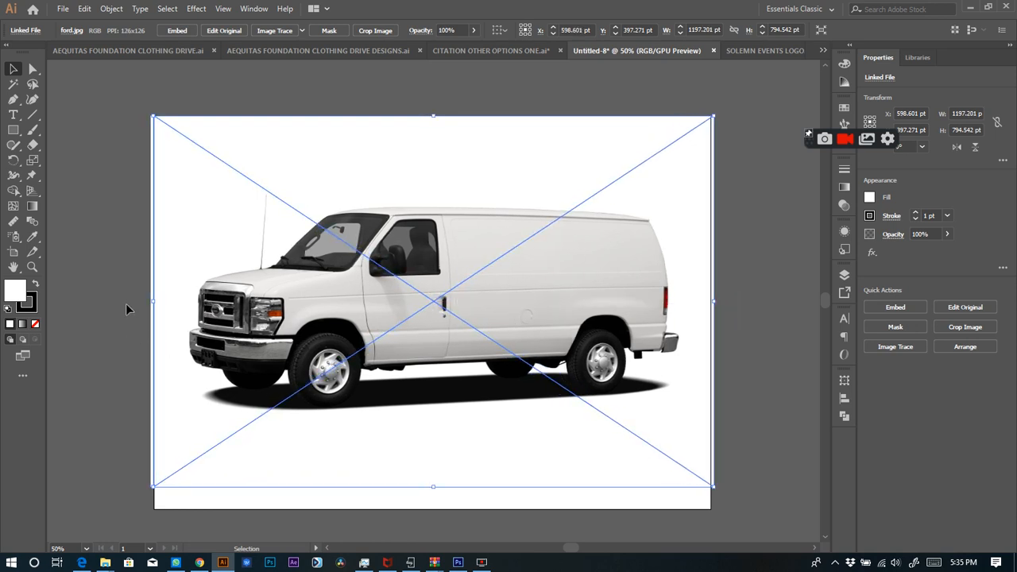
mouse_move(156, 301)
mouse_down()
mouse_move(179, 300)
mouse_move(150, 302)
mouse_up()
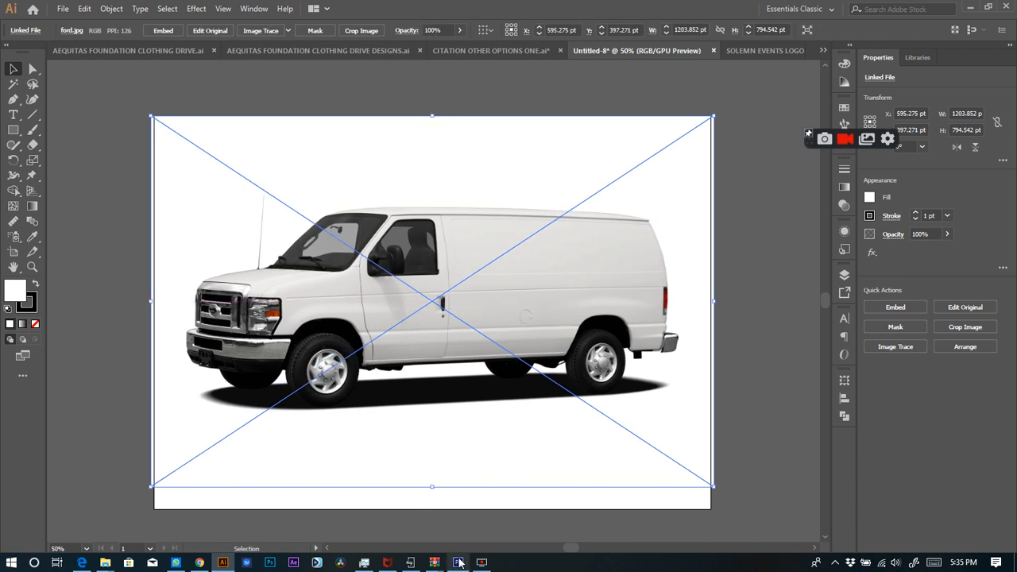
- Look up the hex code of the bright blue logo background in SOLEMN EVENTS LOGO.ai
mouse_move(461, 566)
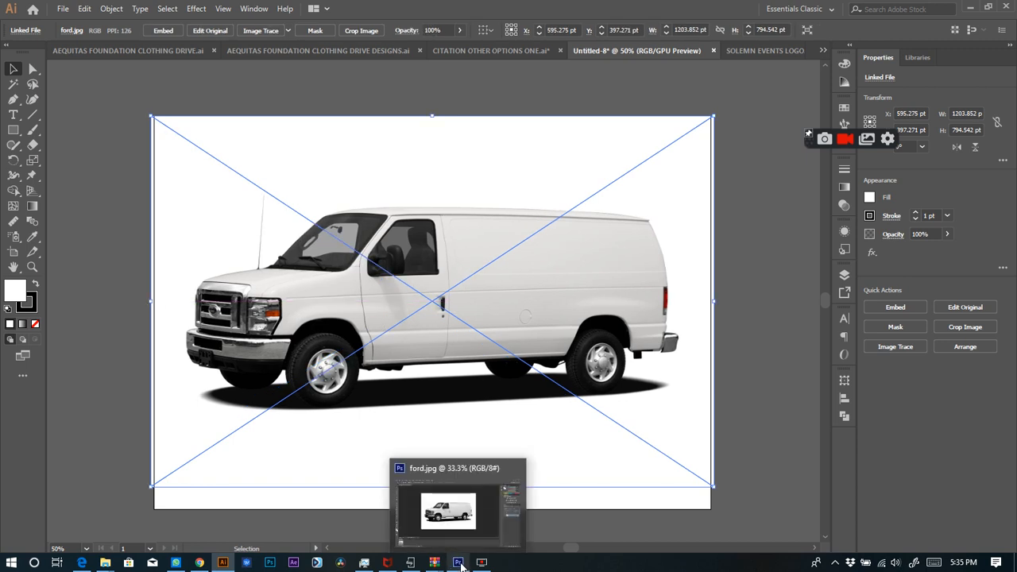
click(742, 51)
click(576, 256)
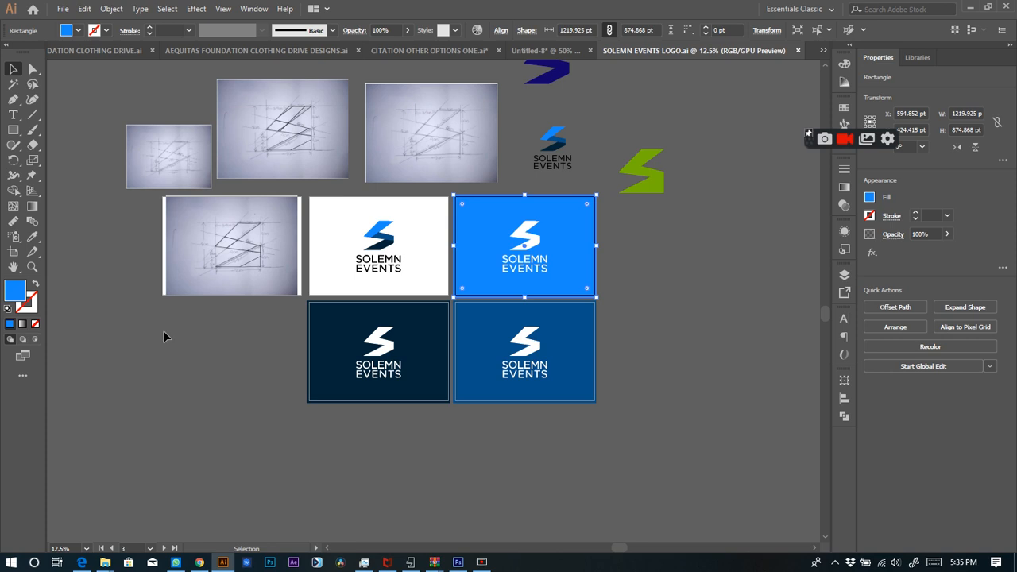
double_click(15, 291)
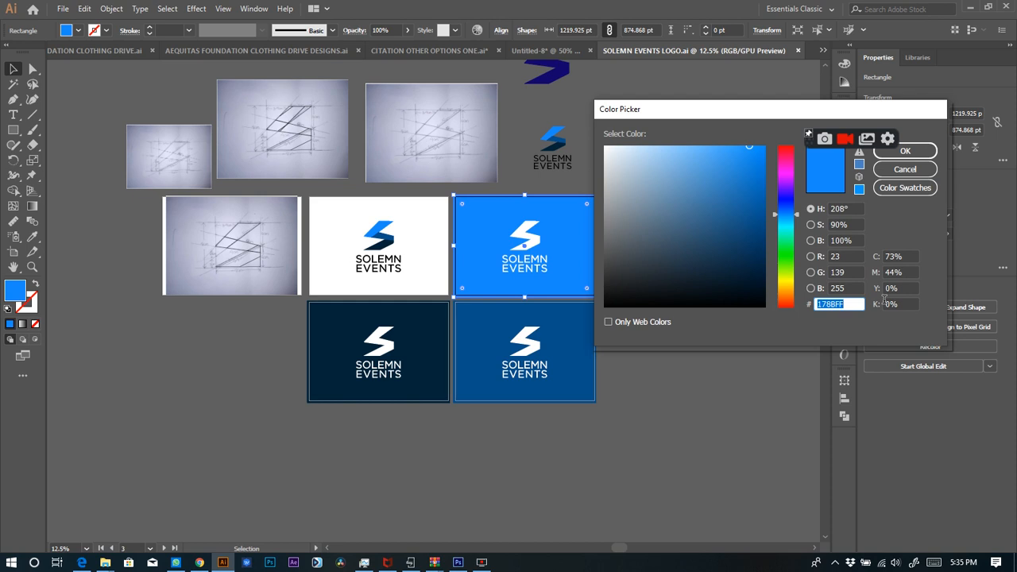
click(906, 172)
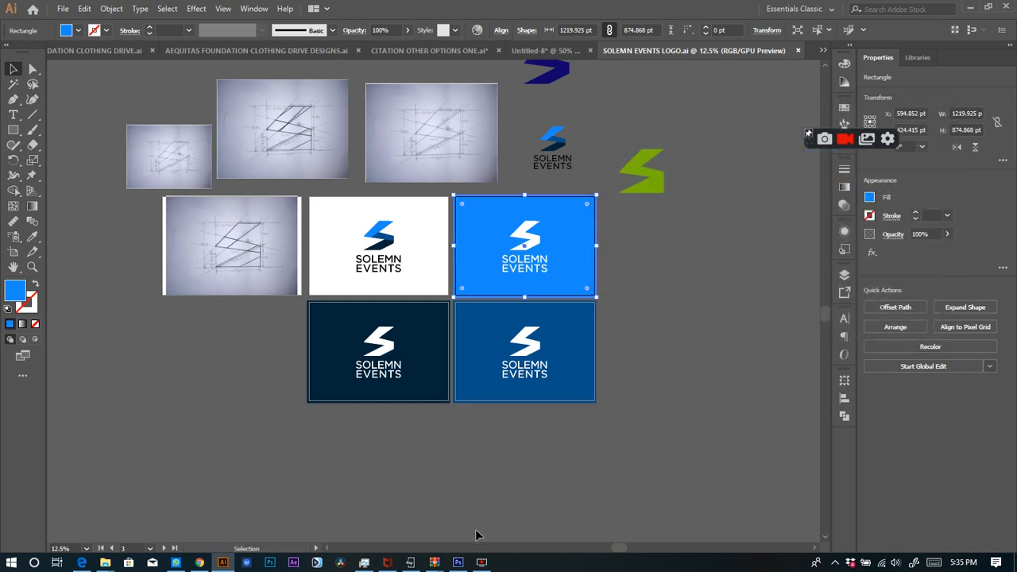
- Switch to Photoshop and convert the ford image's locked Background into a regular layer with default settings
click(458, 563)
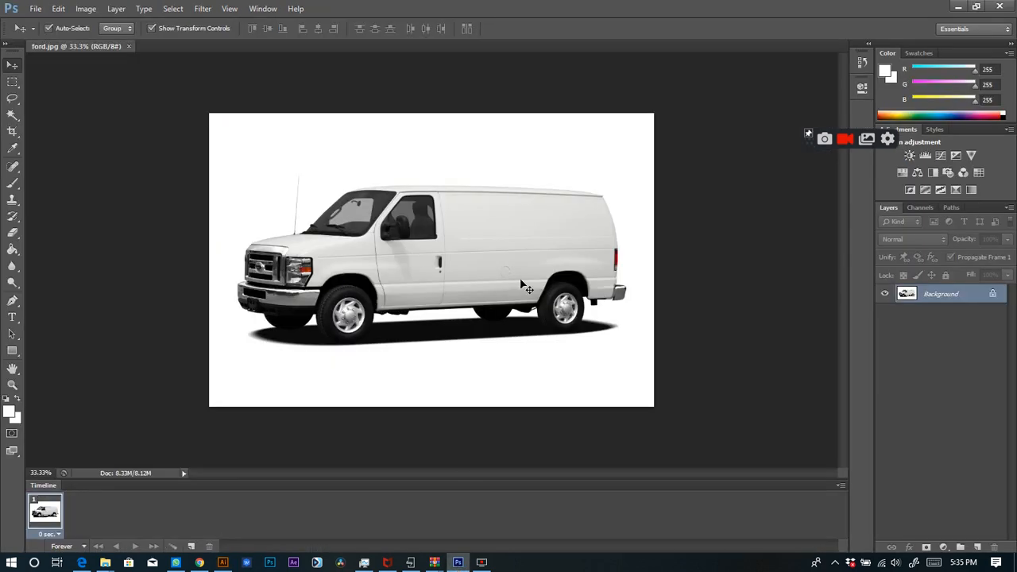
double_click(907, 296)
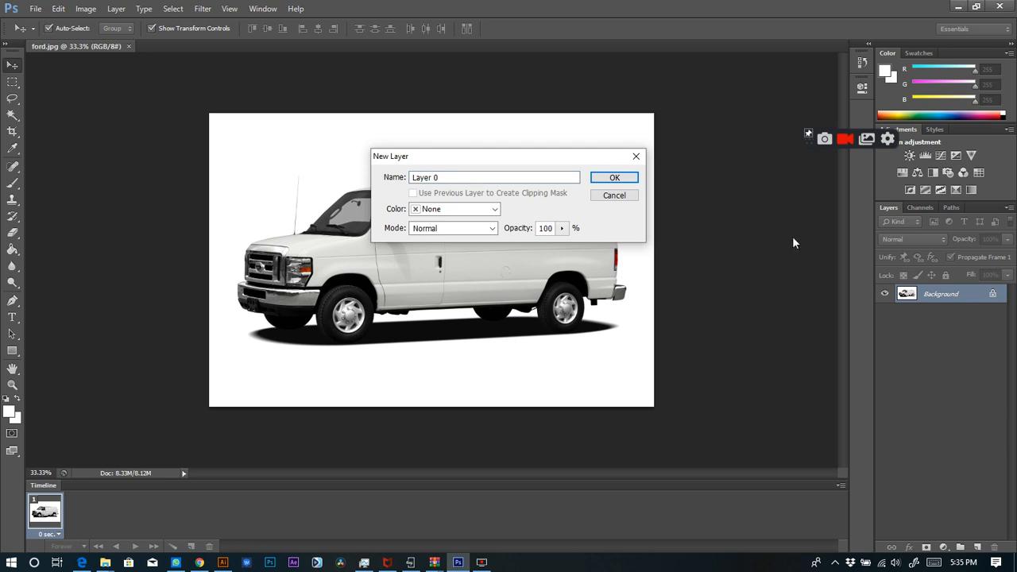
click(624, 181)
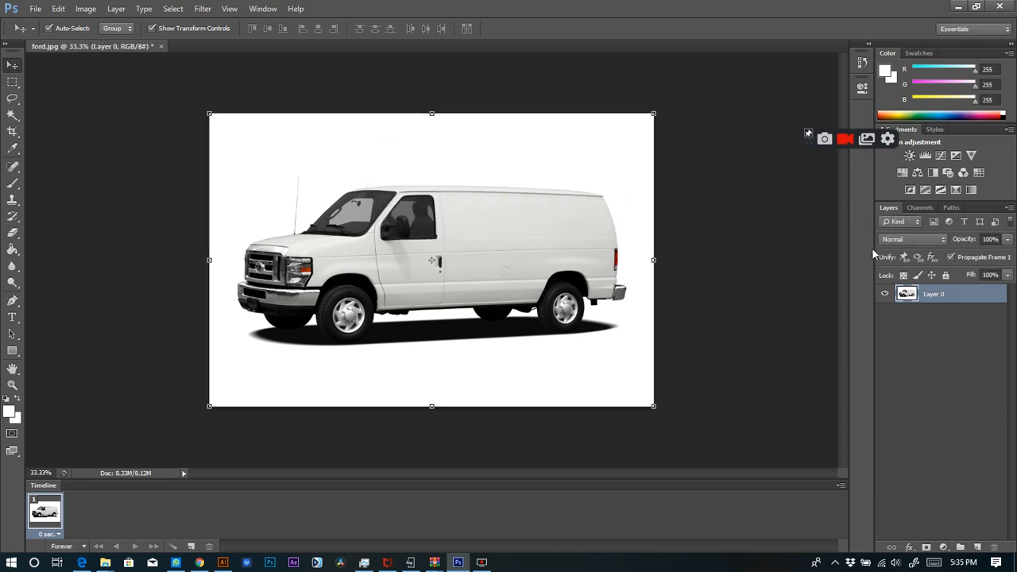
- Add a Gradient Overlay to the van layer and open its Neutral Density gradient for editing
double_click(908, 296)
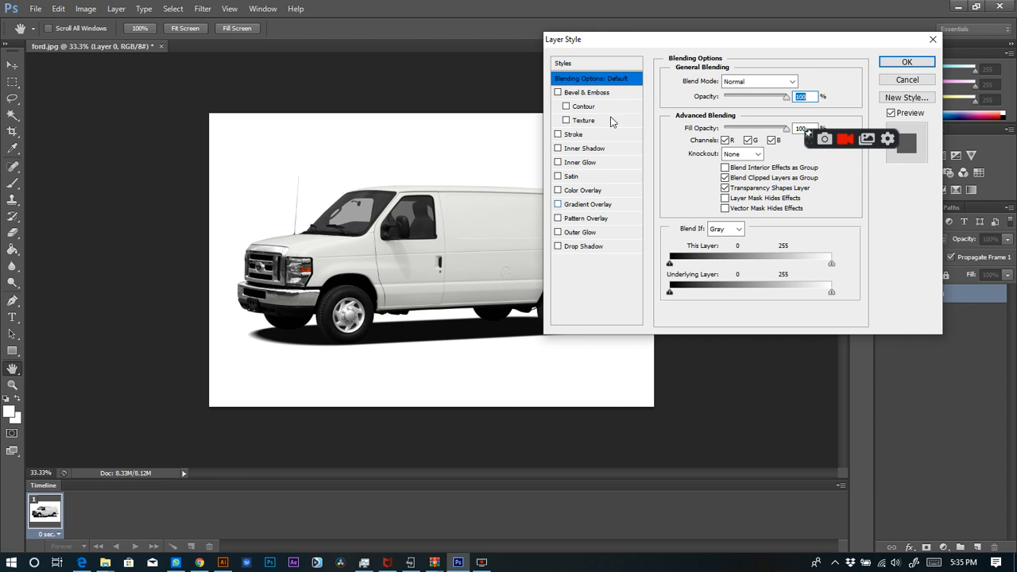
drag(656, 45, 478, 79)
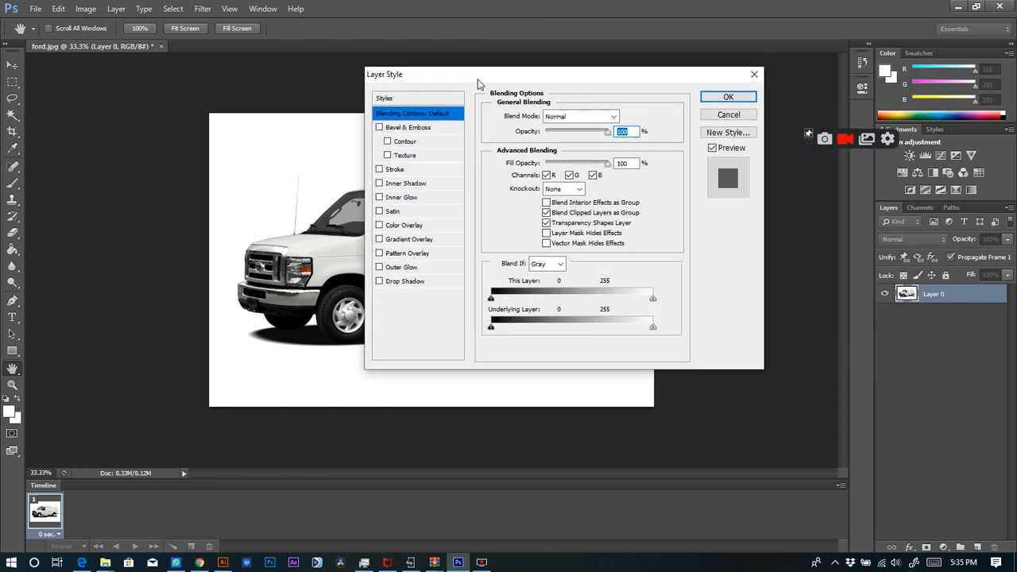
click(422, 242)
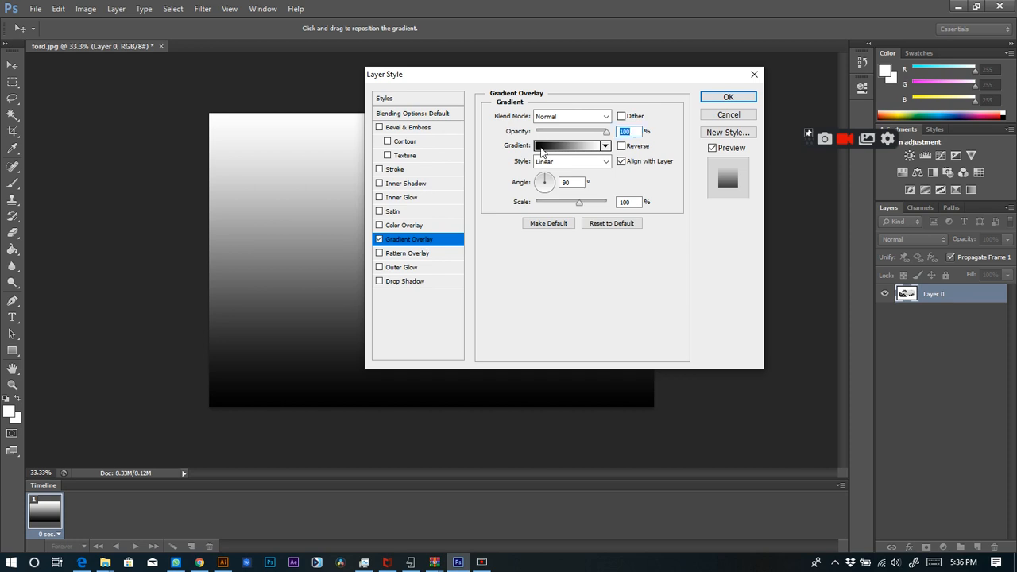
click(547, 153)
click(539, 149)
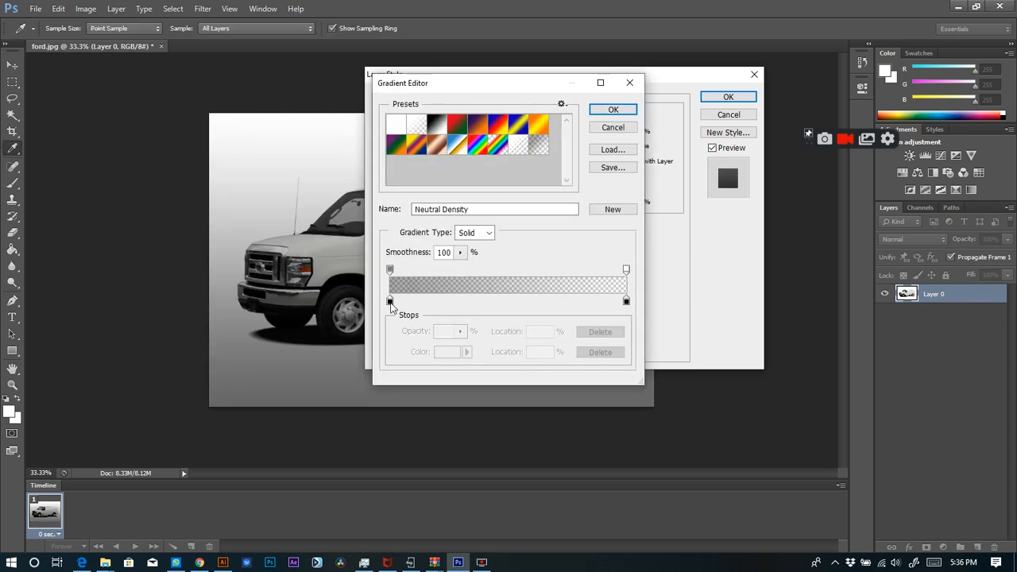
- Set the gradient's starting color stop to 178BFF, recolor the ending stop a matching bright blue, and accept the gradient
click(390, 302)
double_click(390, 305)
text(178BFF)
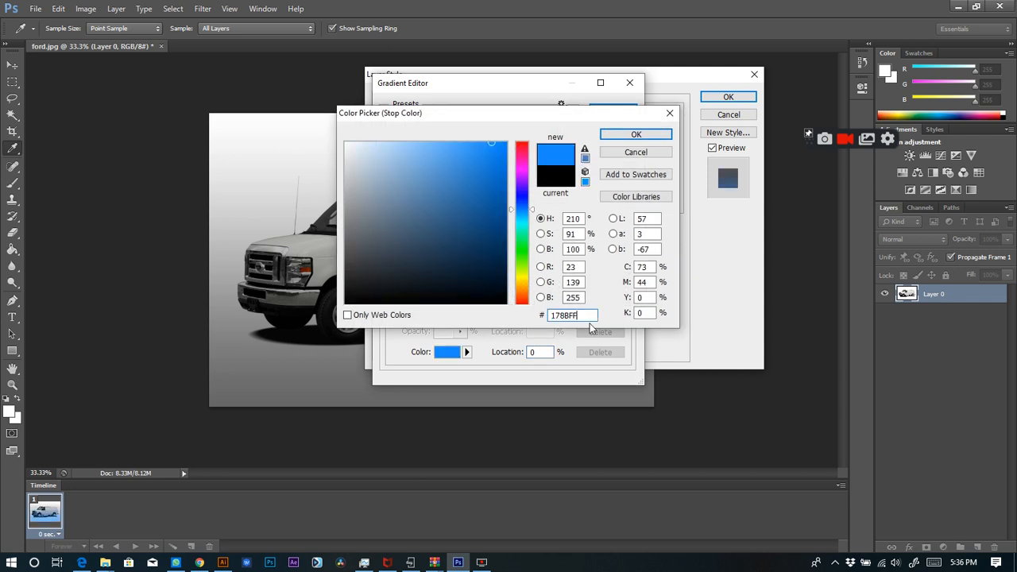
click(637, 135)
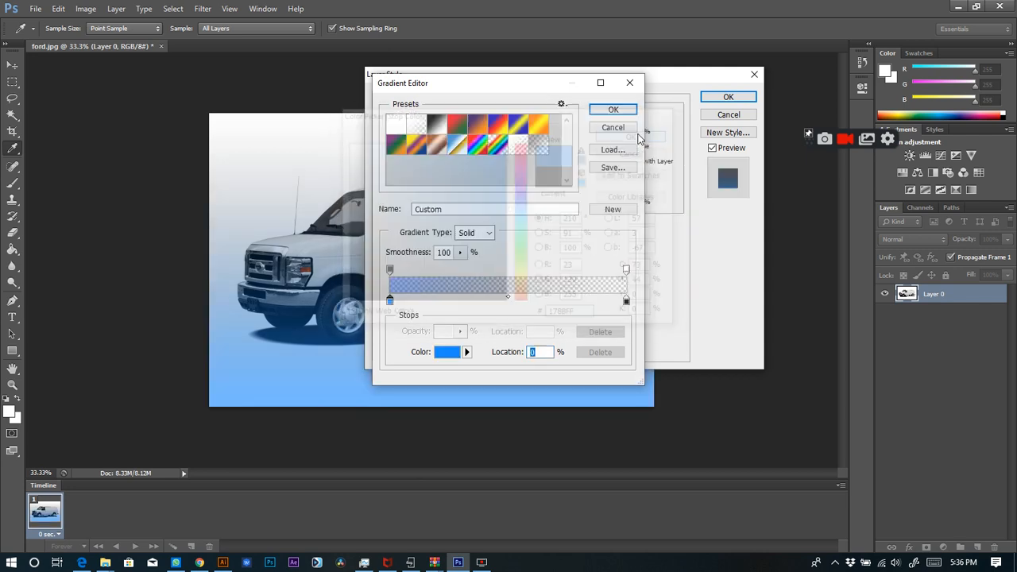
double_click(627, 302)
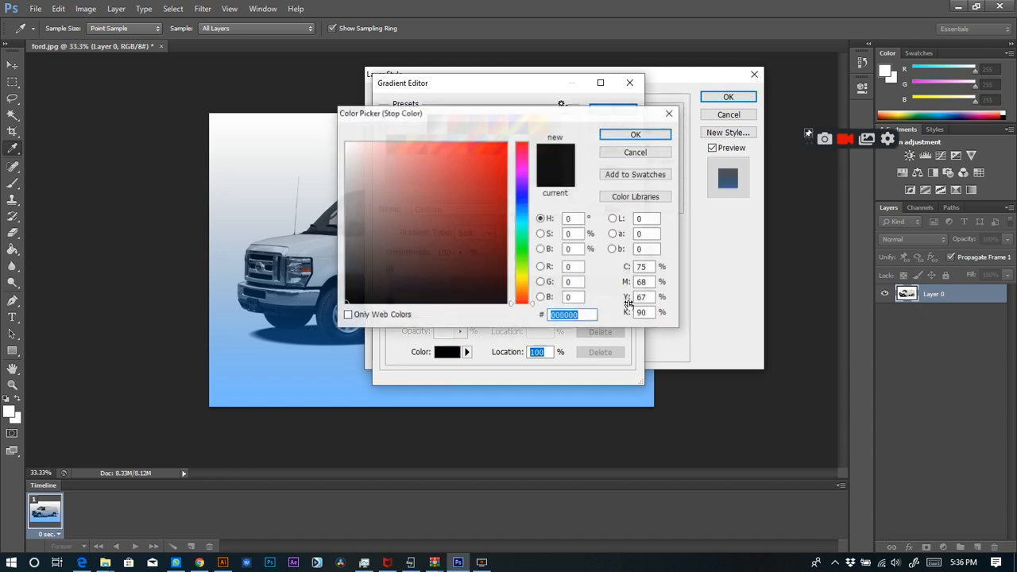
click(584, 316)
text(1e90ff)
click(636, 134)
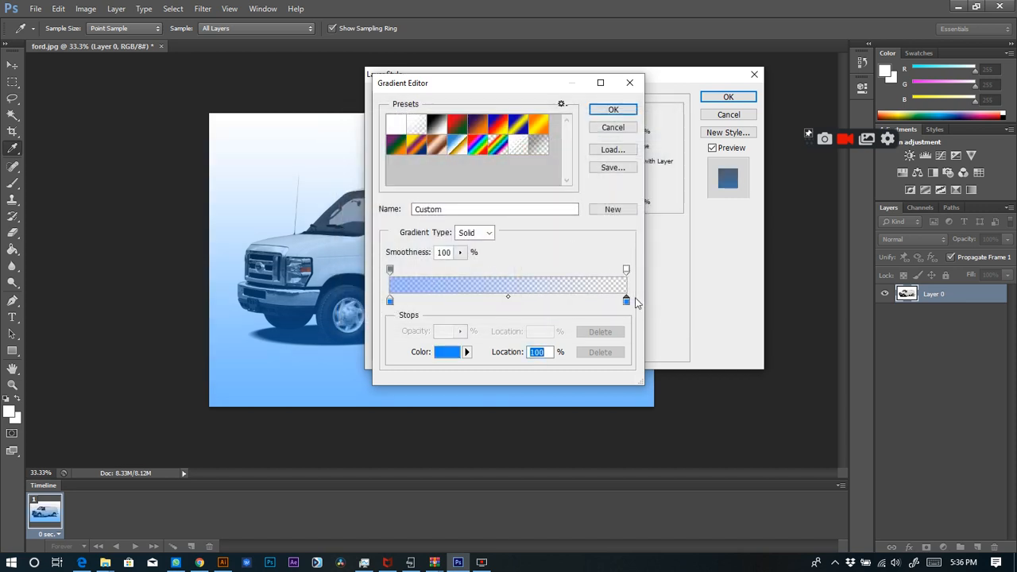
click(610, 110)
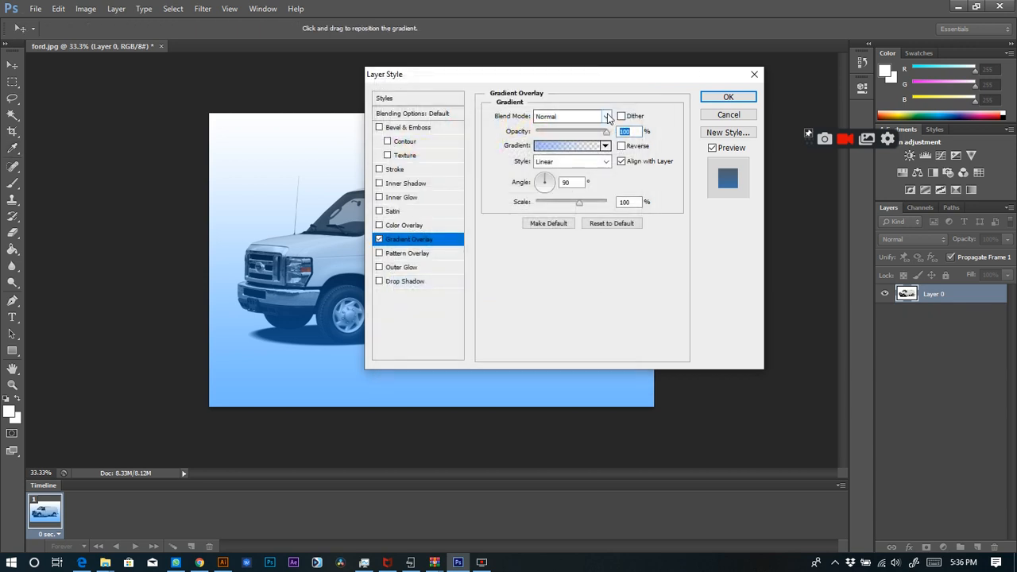
- Preview the gradient overlay in each blend mode from Dissolve through to Luminosity, with the van image uncovered
click(607, 117)
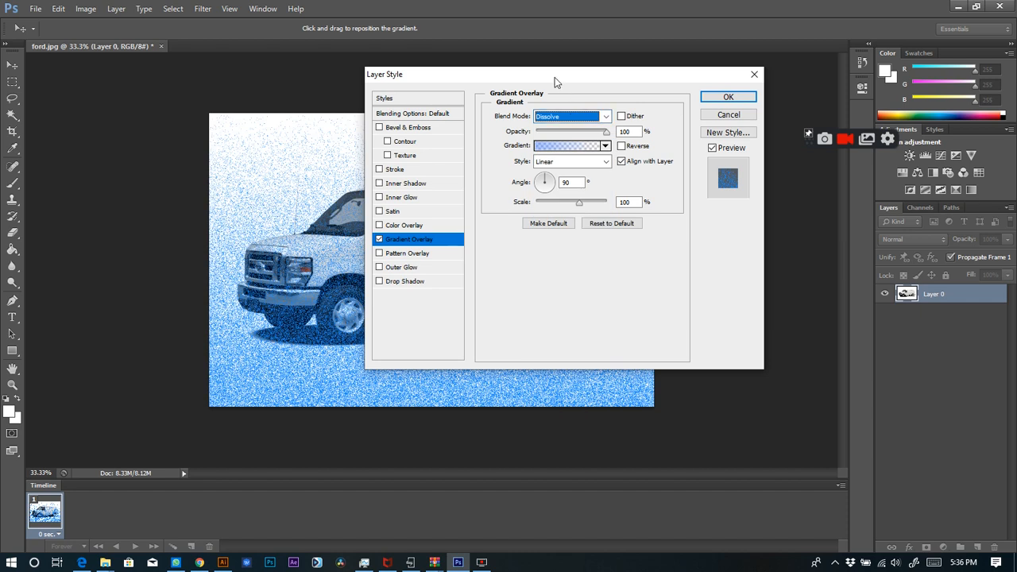
drag(555, 77, 635, 66)
click(682, 105)
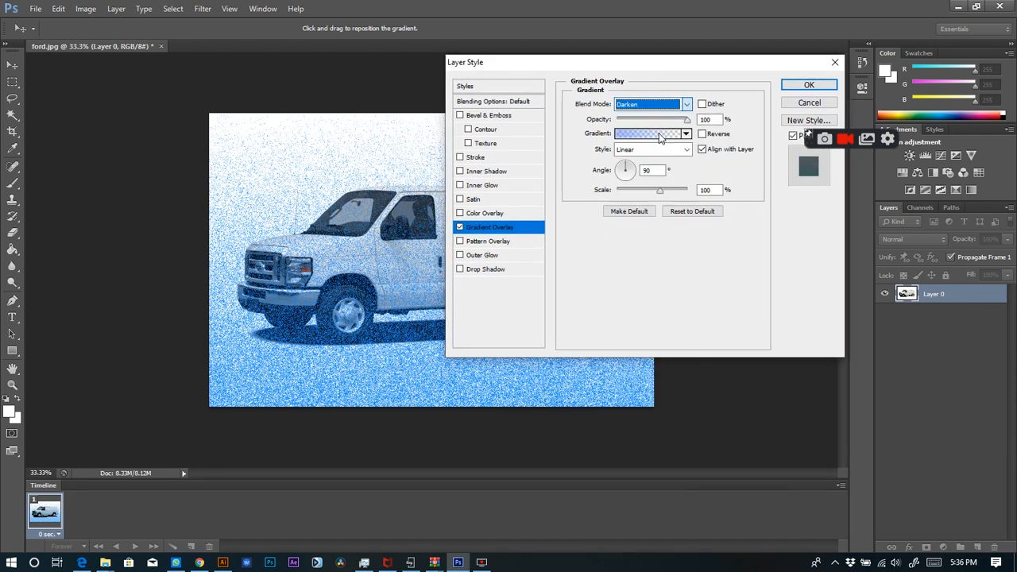
click(658, 118)
click(674, 105)
click(645, 128)
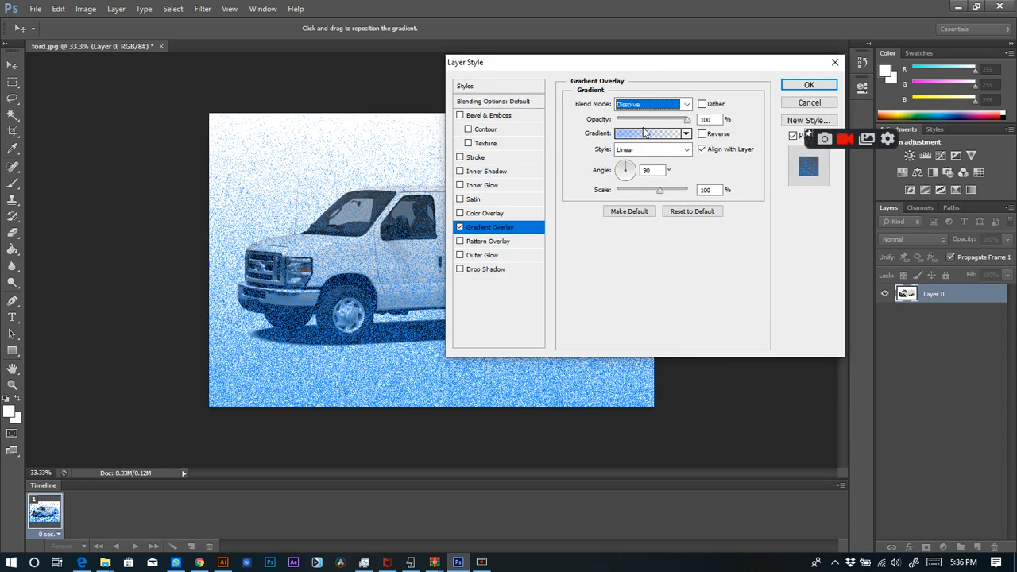
key(Down)
key(Down)
key(Down)
key(Down)
key(Down)
key(Down)
key(Down)
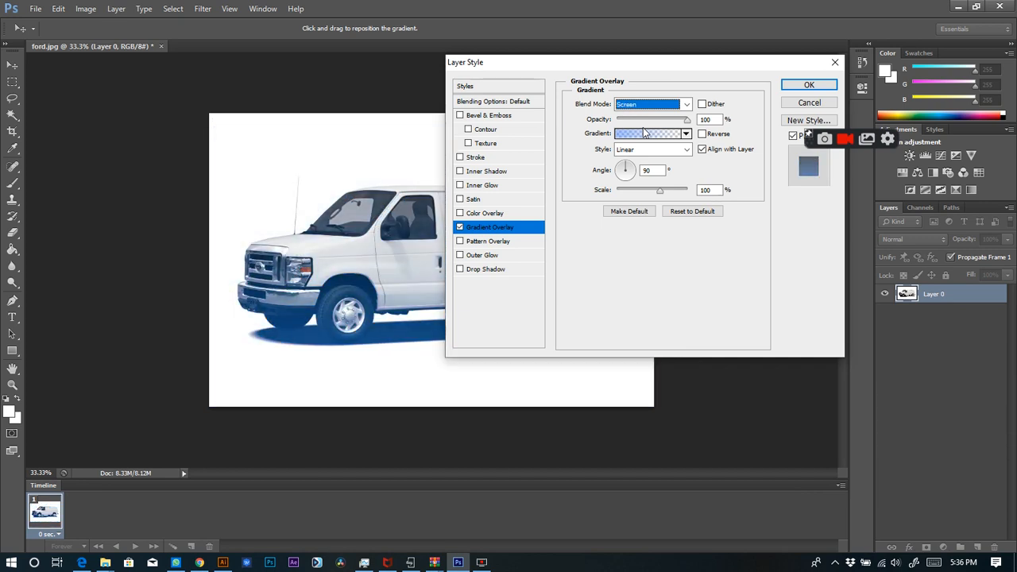
key(Down)
key(Down)
key(Down)
key(Down)
key(Down)
key(Down)
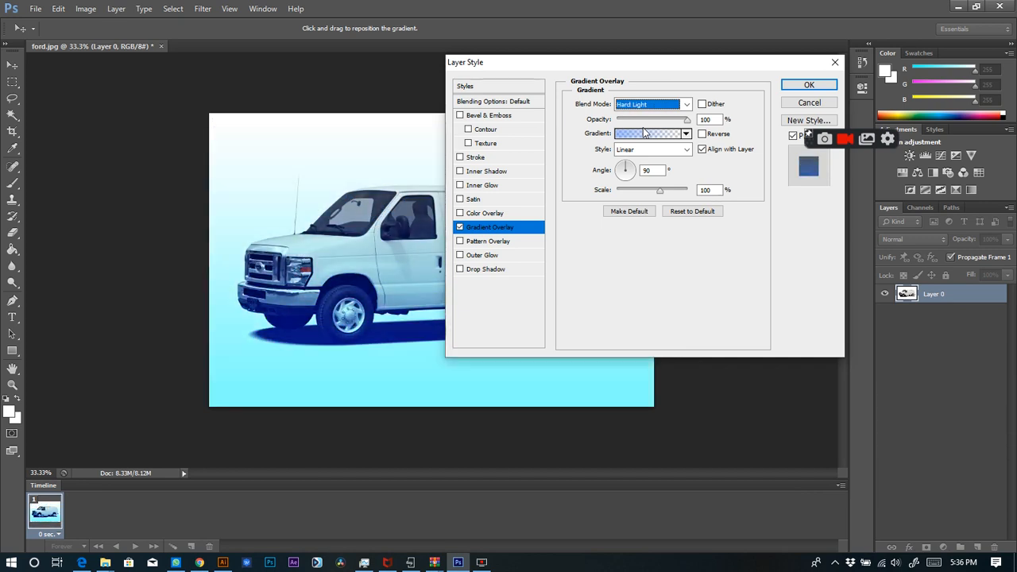
key(Down)
key(Down)
key(Down)
key(Down)
key(Down)
key(Down)
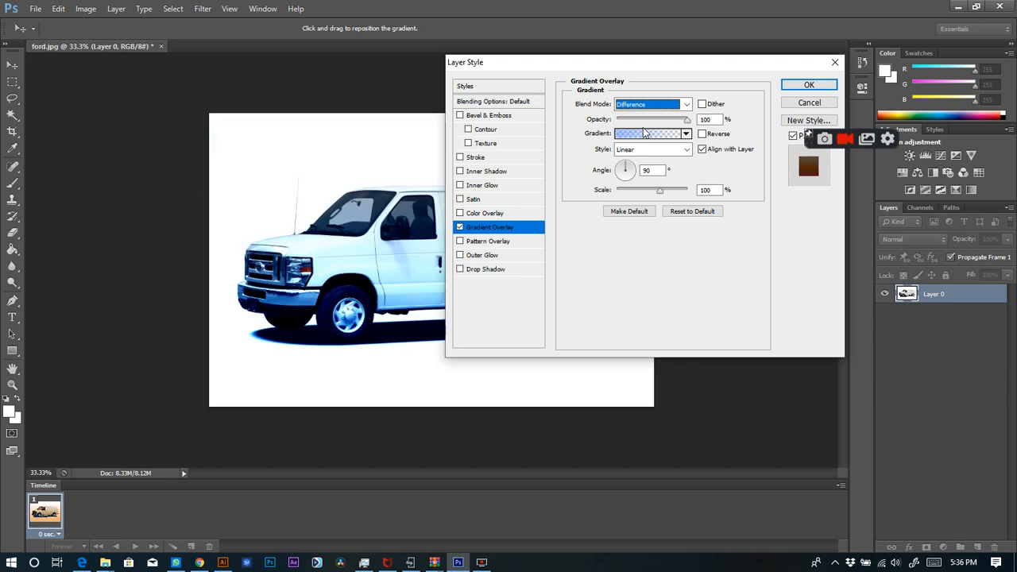
key(Down)
key(Down)
key(Down)
key(Down)
key(Down)
key(Down)
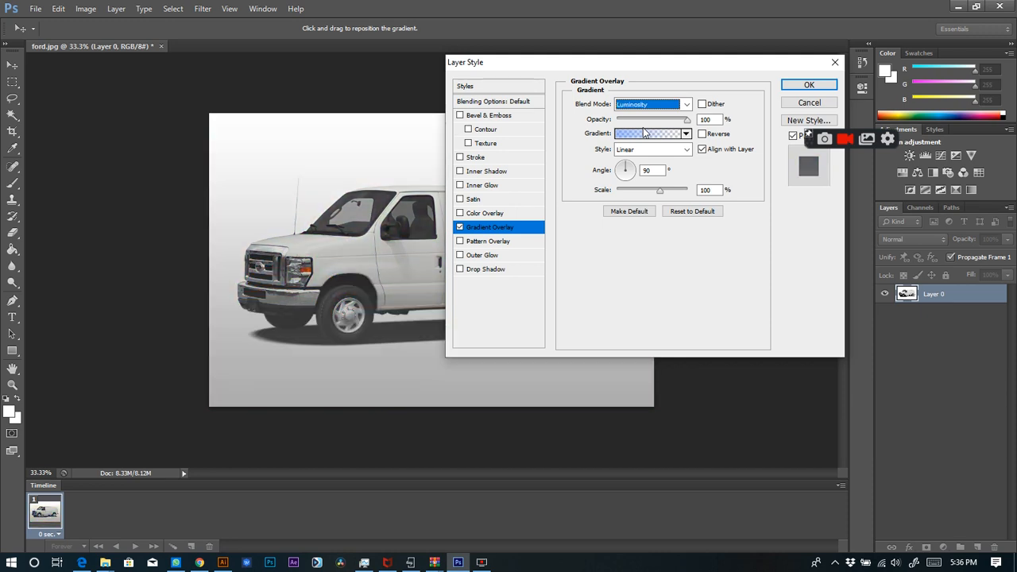
- Step back through the overlay's blend modes from Luminosity to Normal, comparing their effect on the van
key(Up)
key(Up)
key(Up)
key(Up)
key(Up)
key(Up)
key(Up)
key(Up)
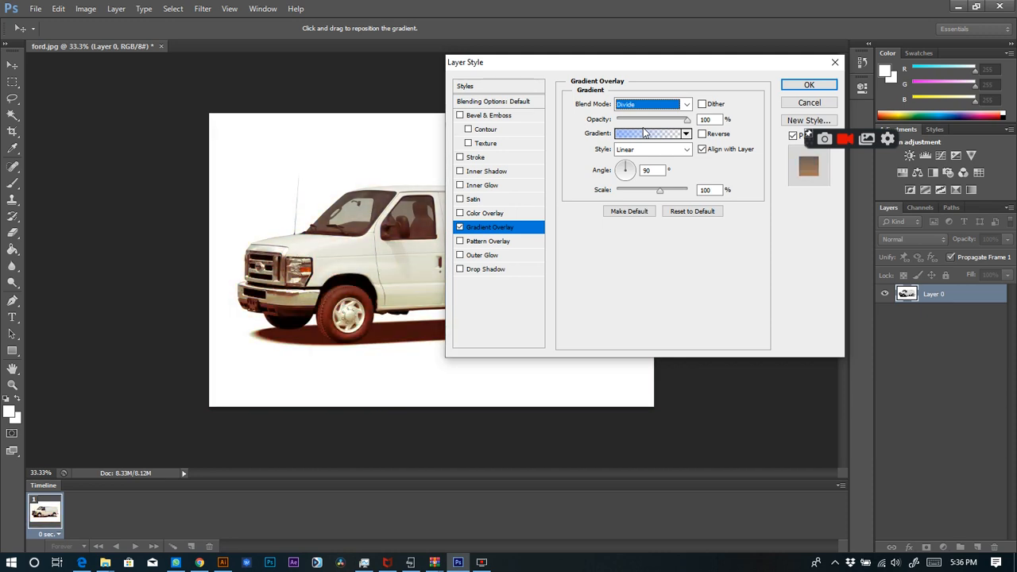
key(Up)
key(Down)
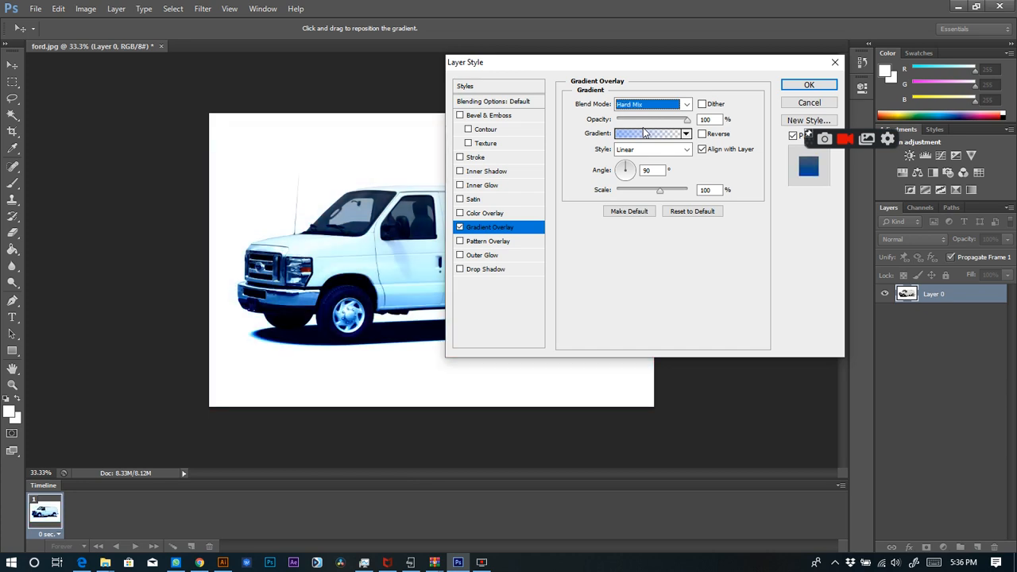
key(Up)
key(Up)
key(Up)
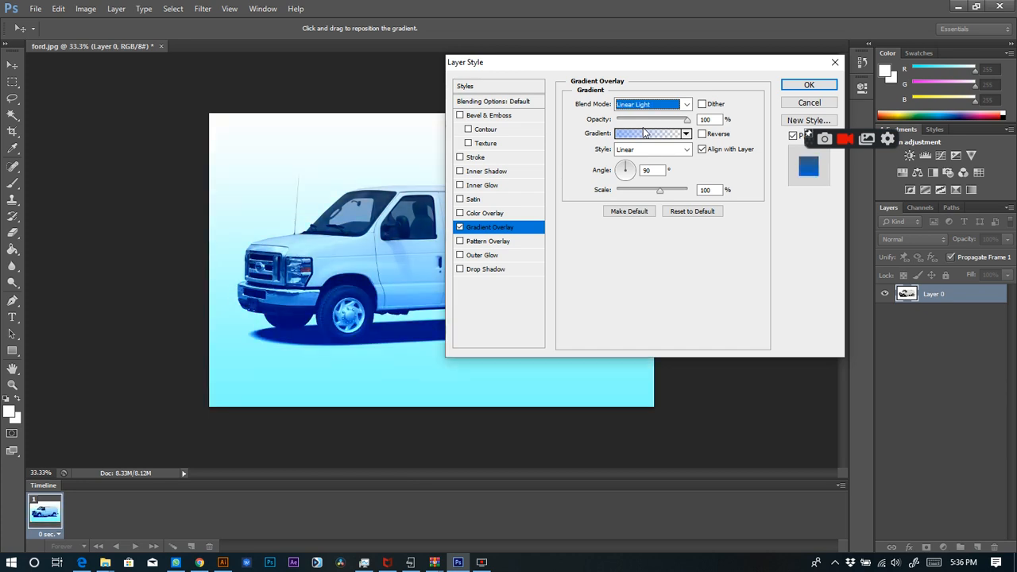
key(Down)
key(Up)
key(Up)
key(Up)
key(Up)
key(Up)
key(Up)
key(Up)
key(Up)
key(Up)
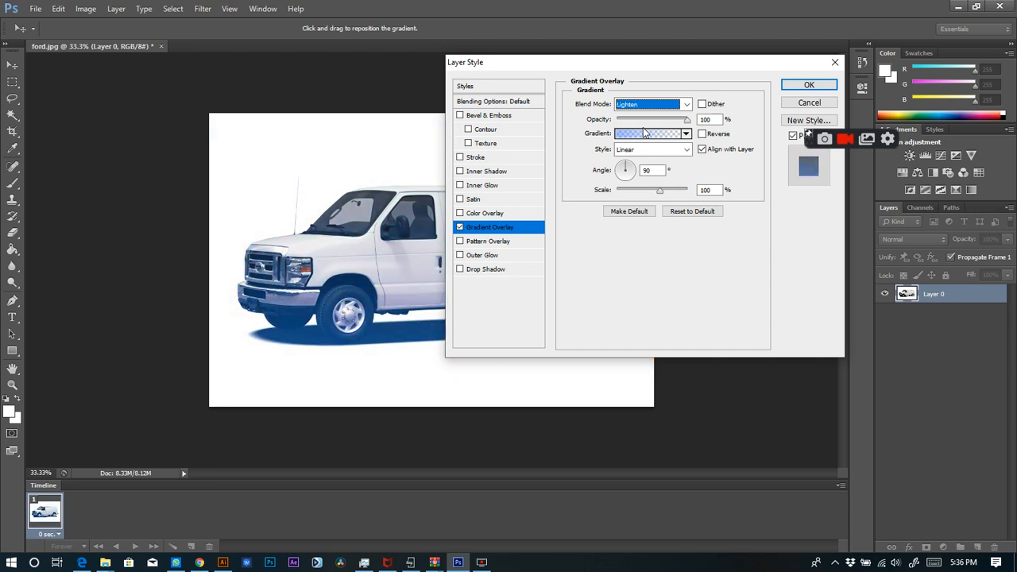
key(Up)
key(Up)
key(Up)
key(Up)
key(Up)
key(Up)
key(Up)
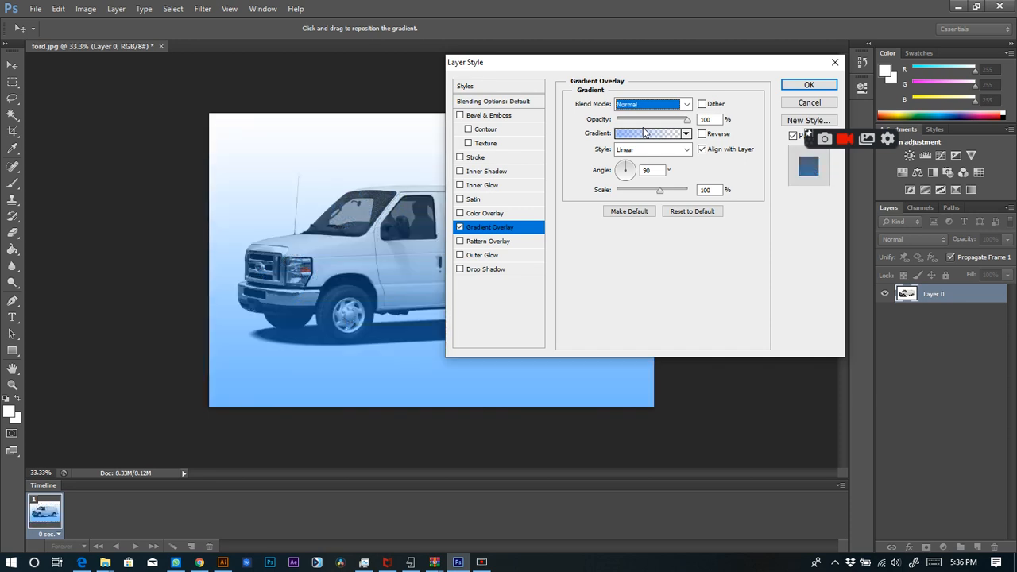
- Compare the overlay's blend modes again, especially Hard Light and Pin Light, and set it to Linear Light
key(Down)
key(Down)
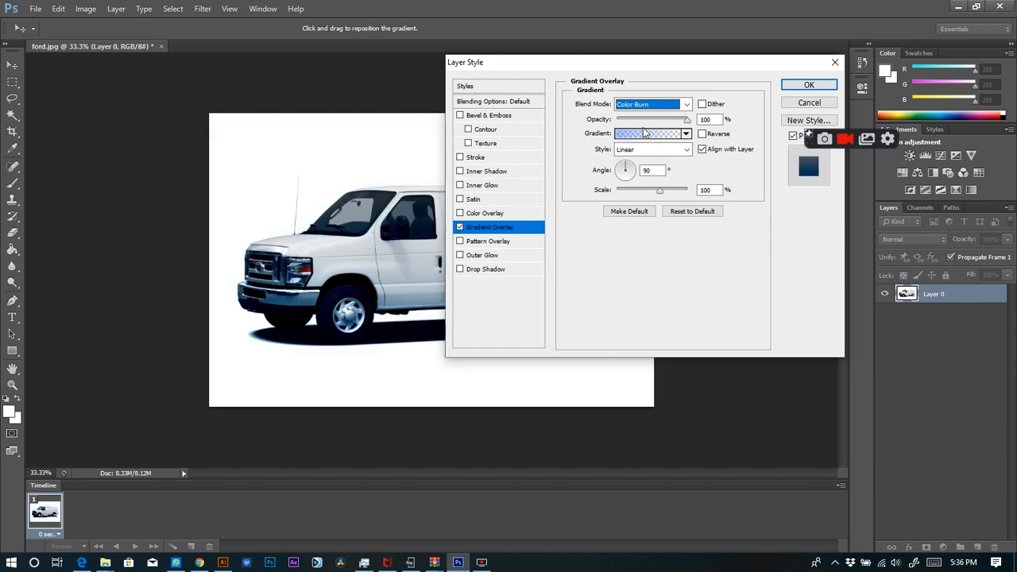
key(Down)
key(Down)
key(Down)
key(Down)
key(Down)
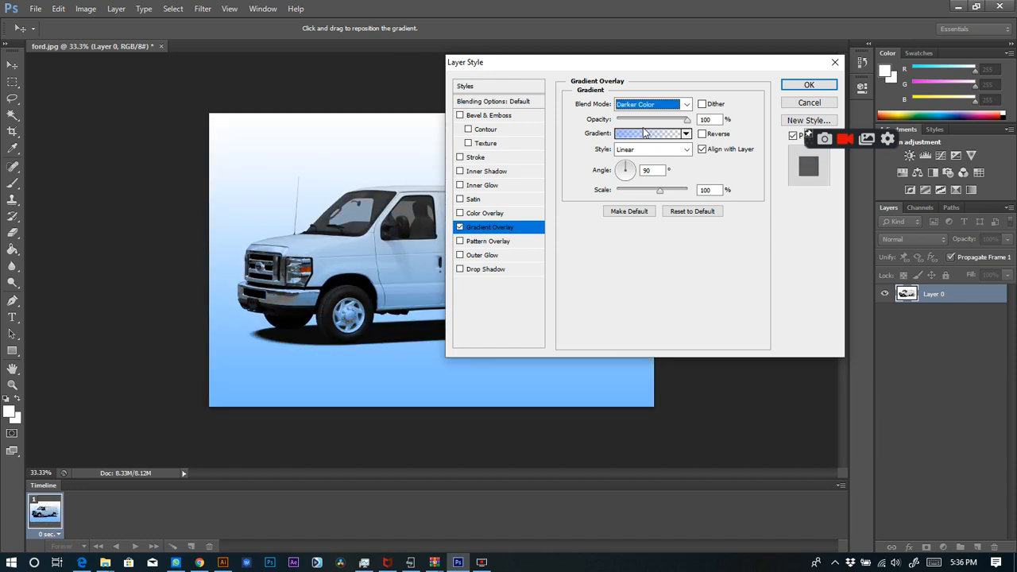
key(Down)
key(Down)
key(Down)
key(Down)
key(Down)
key(Down)
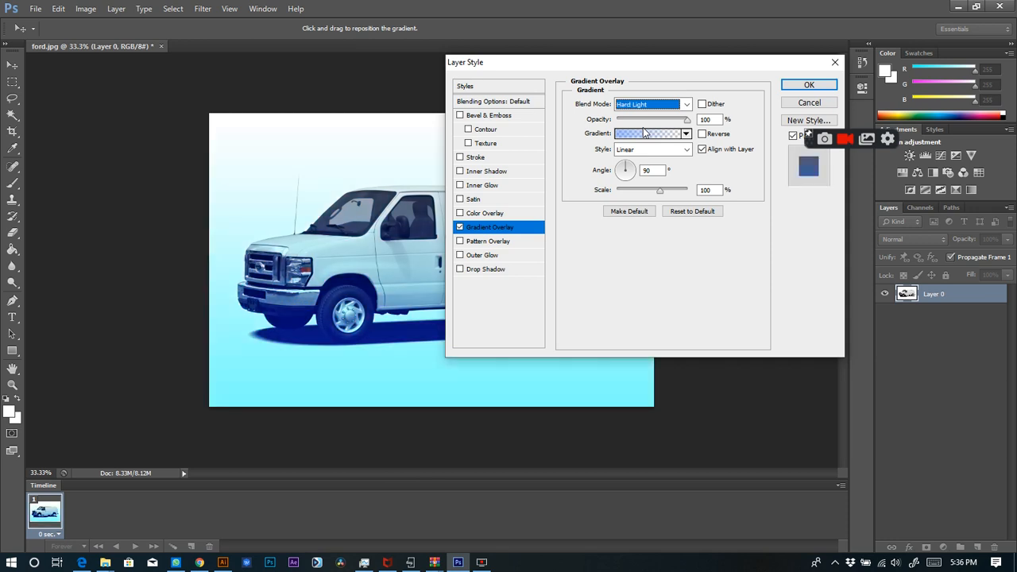
key(Down)
key(Down)
key(Up)
key(Up)
key(Down)
key(Down)
key(Down)
key(Down)
key(Down)
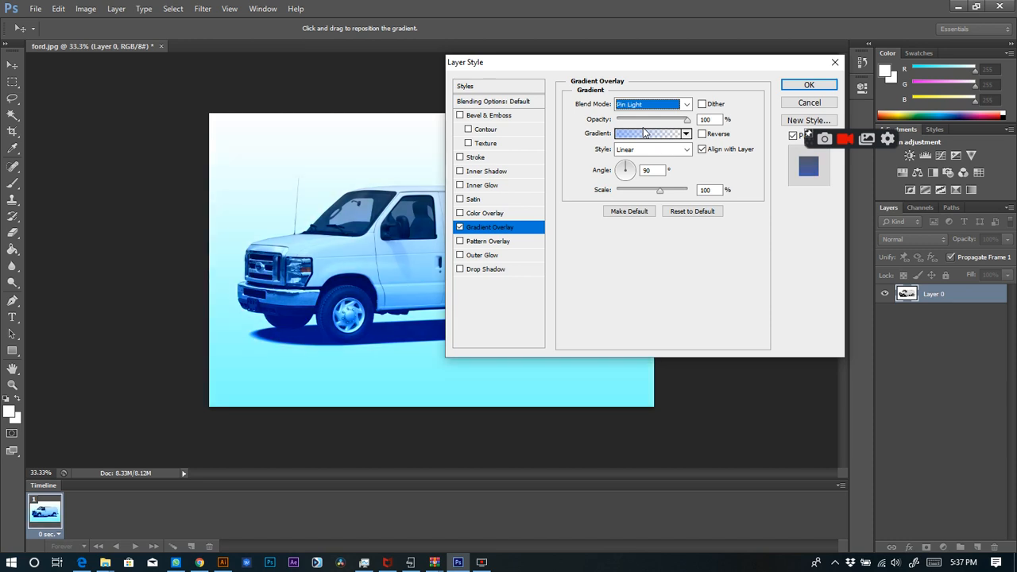
key(Up)
key(Up)
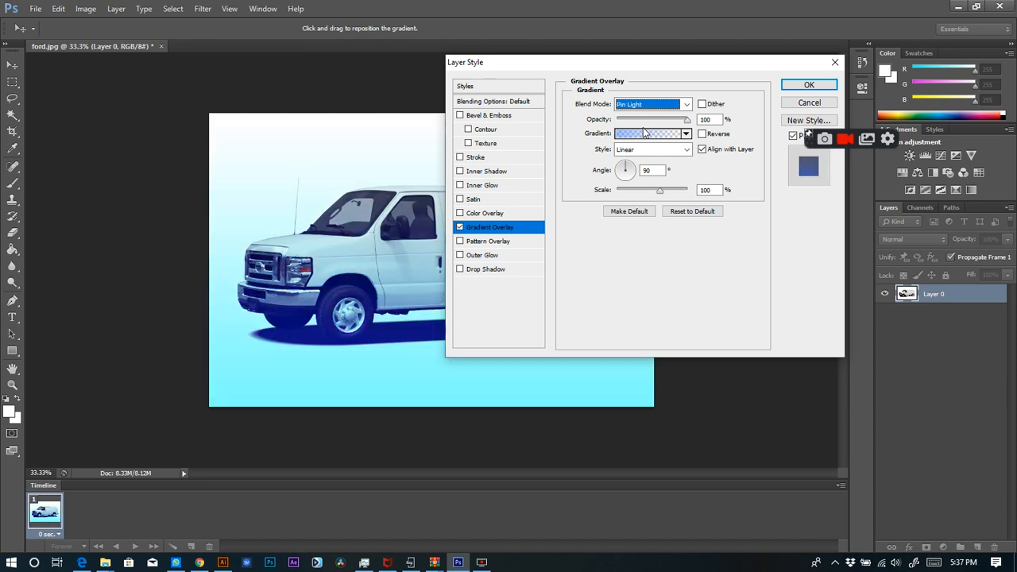
key(Up)
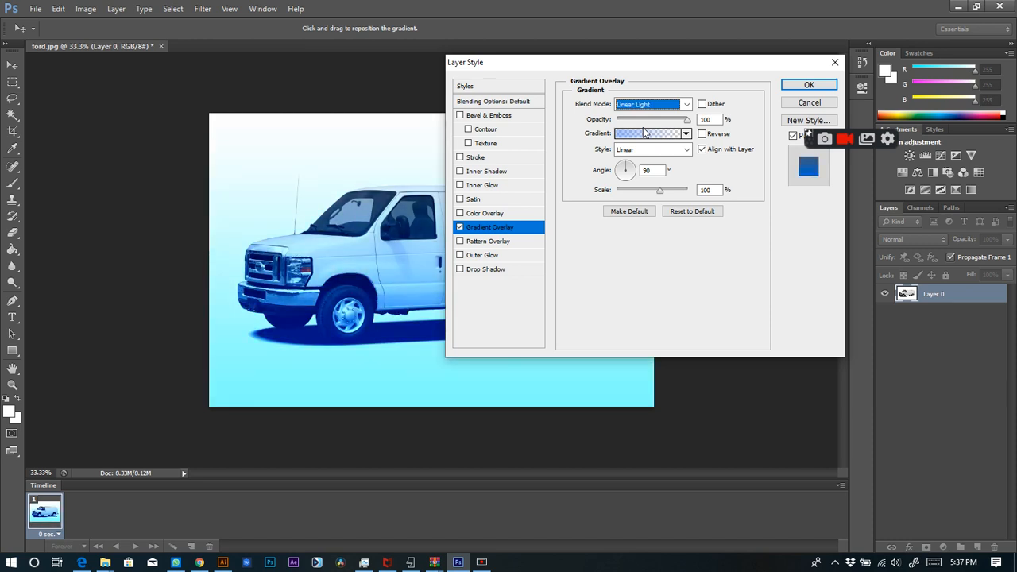
- Recolor the overlay gradient in darker blues, using 034b92 for the starting stop and 023b74 for the ending stop
click(640, 136)
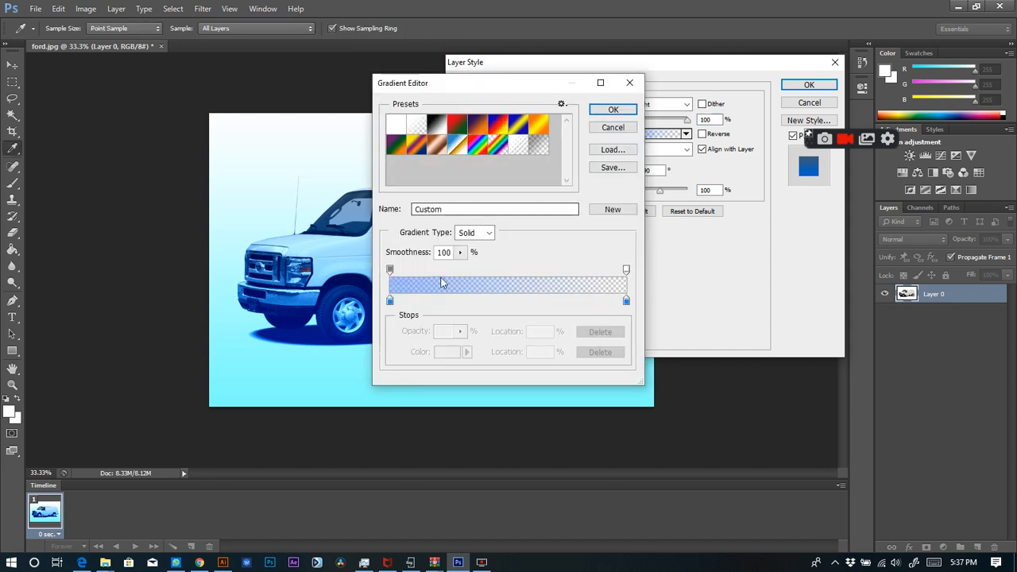
double_click(390, 302)
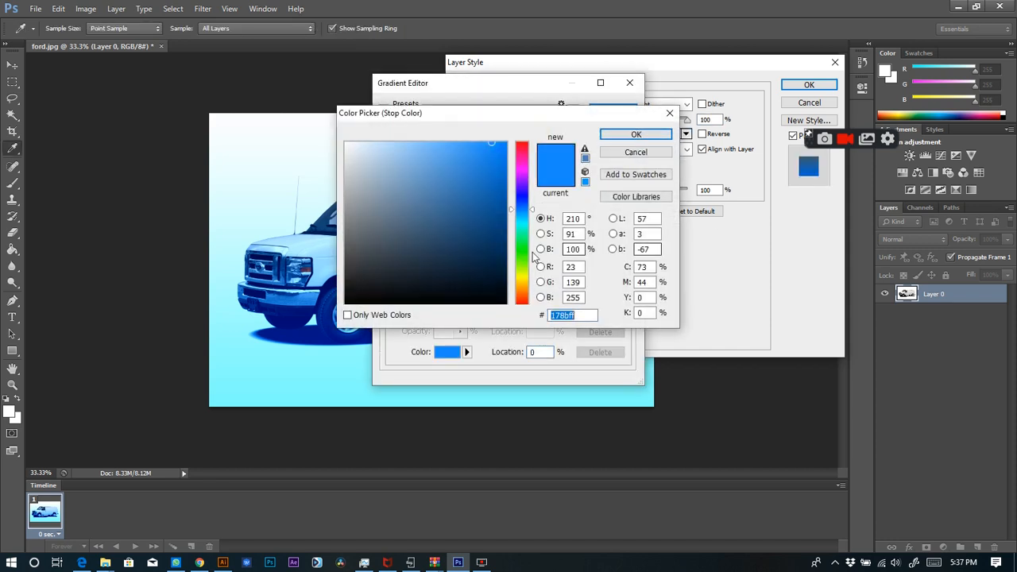
click(503, 212)
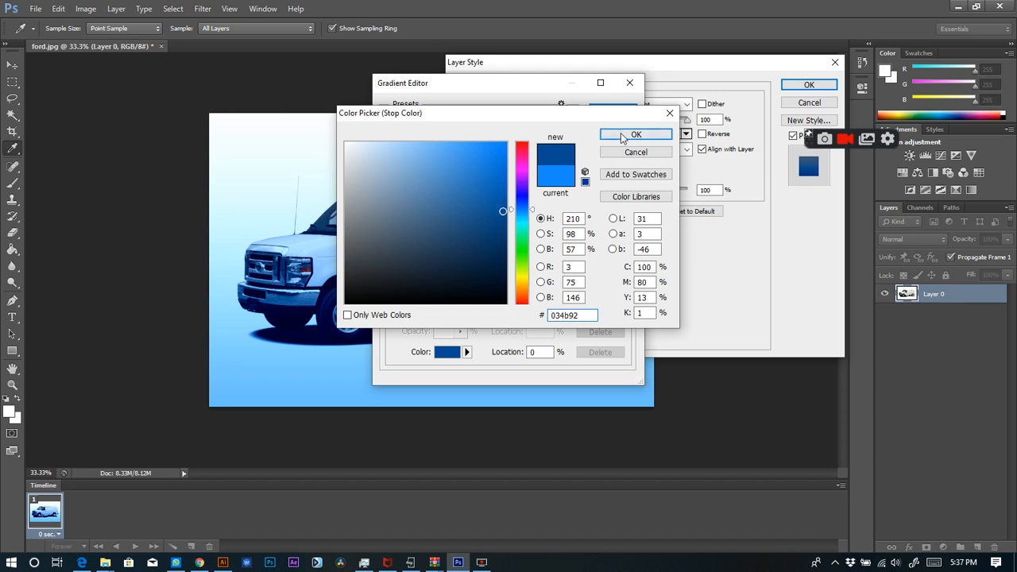
click(636, 134)
double_click(626, 301)
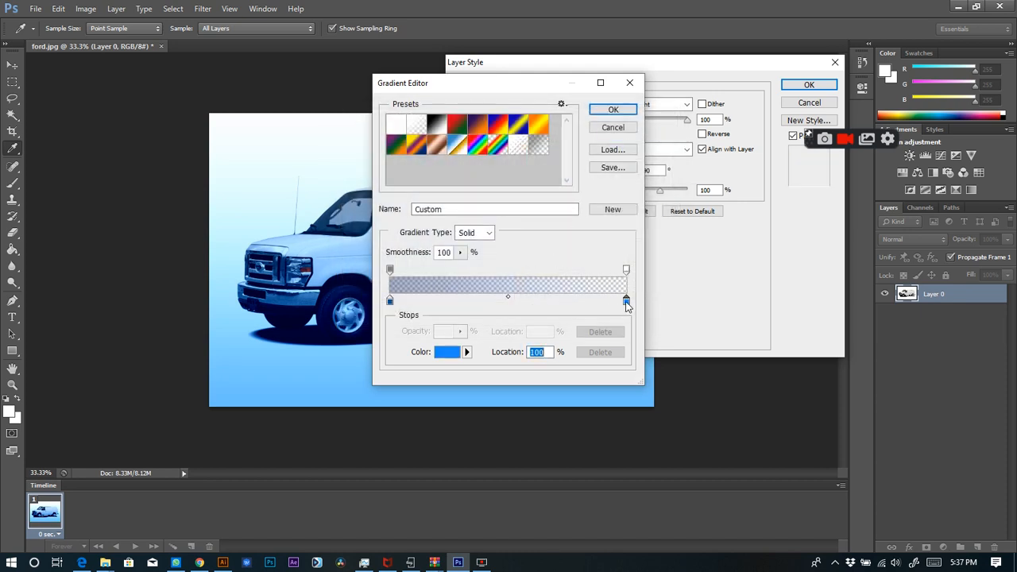
click(503, 231)
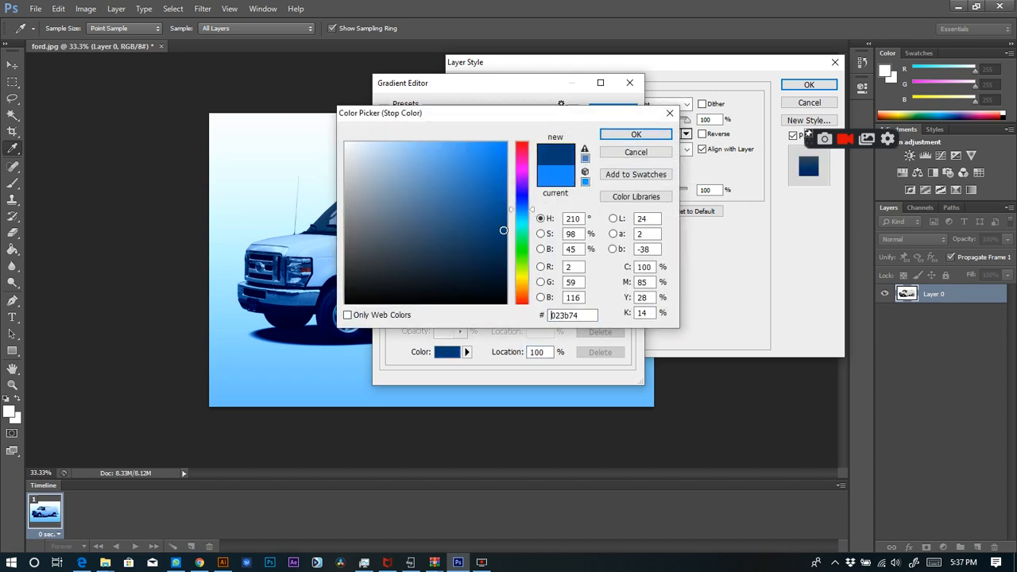
click(624, 136)
click(614, 109)
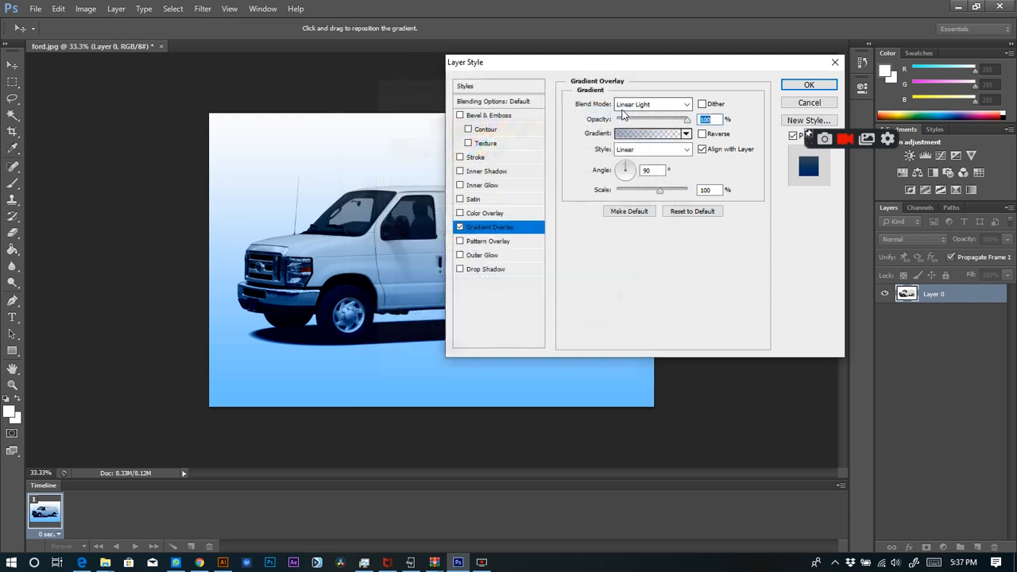
- Uncover more of the van, try the darker gradient in Darken mode, and return the blend mode to Normal
click(688, 105)
click(614, 64)
drag(614, 64, 752, 39)
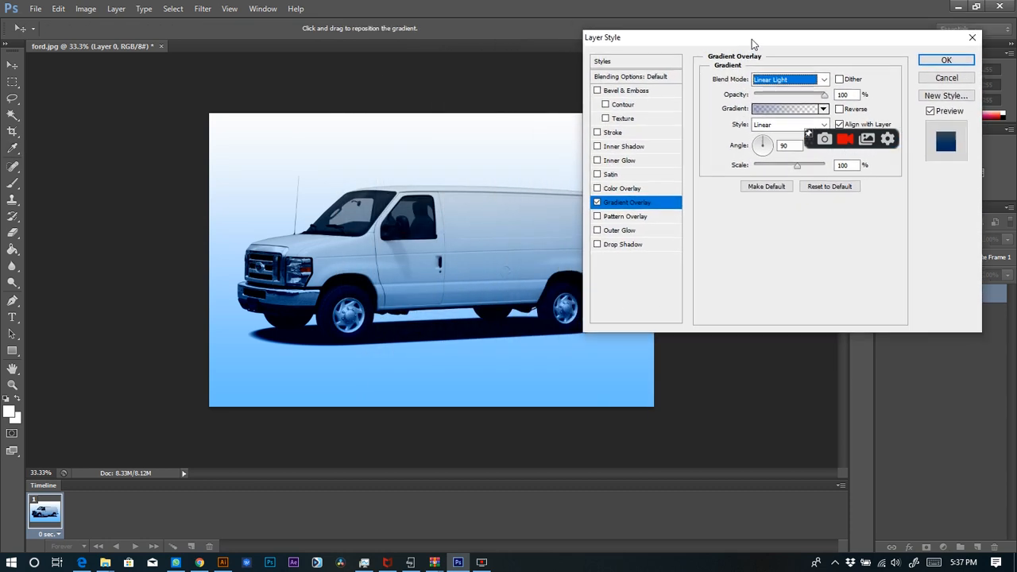
click(824, 79)
click(798, 125)
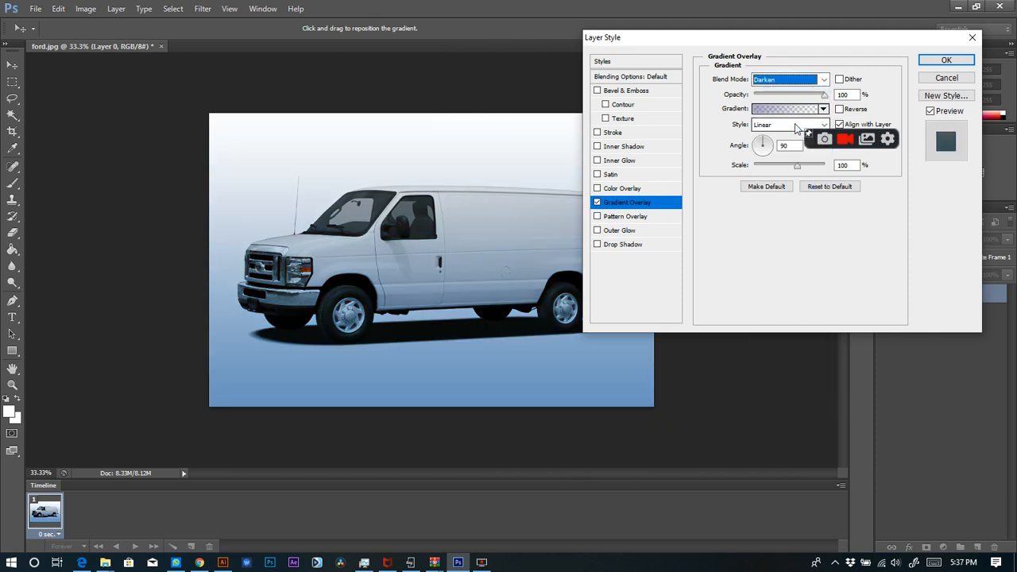
key(Up)
key(Up)
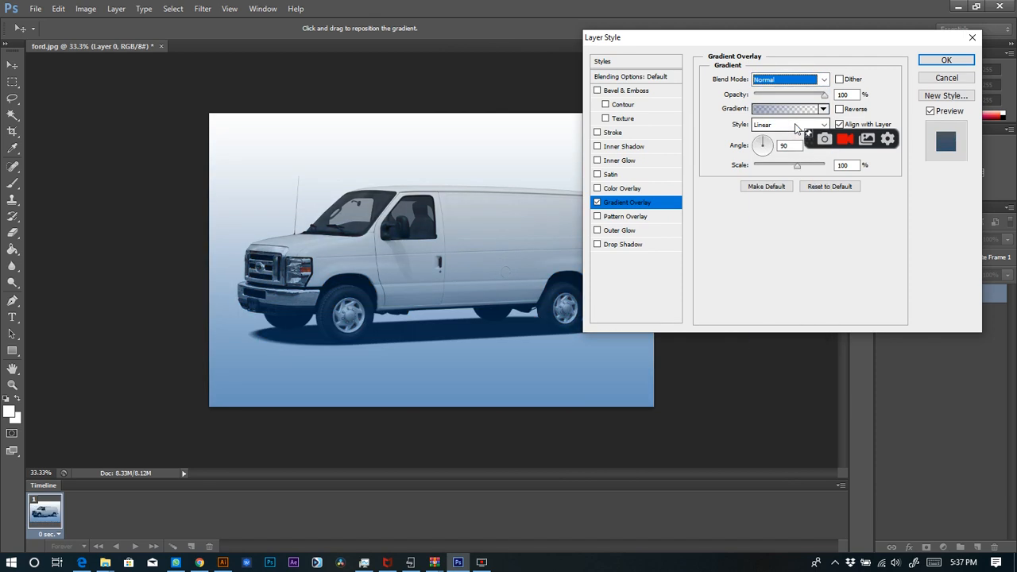
- Compare the darker gradient's blend modes on the van, going through the list from Normal to Hue
key(Down)
key(Down)
key(Down)
key(Down)
key(Down)
key(Down)
key(Down)
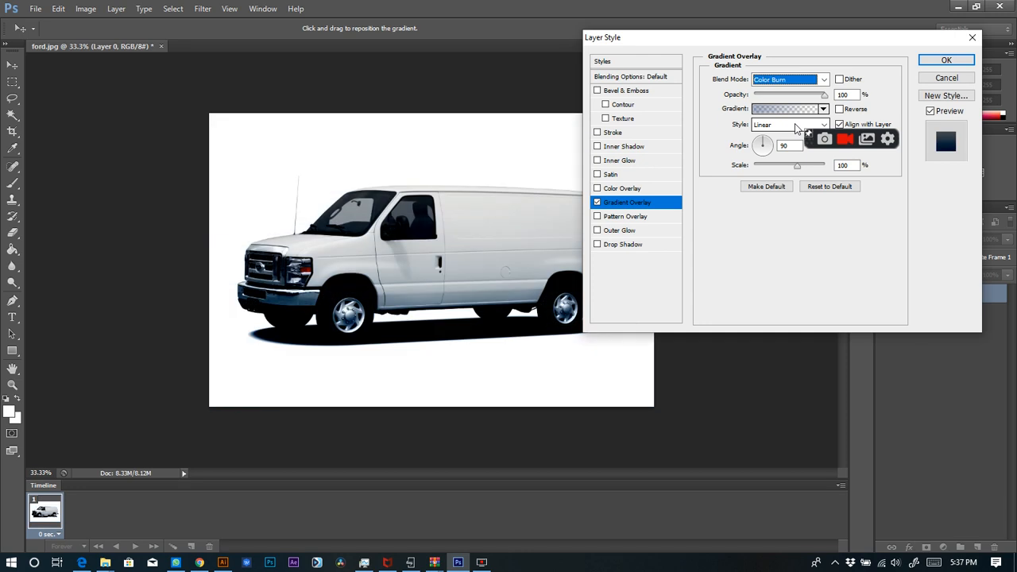
key(Down)
key(Down)
key(Down)
key(Down)
key(Down)
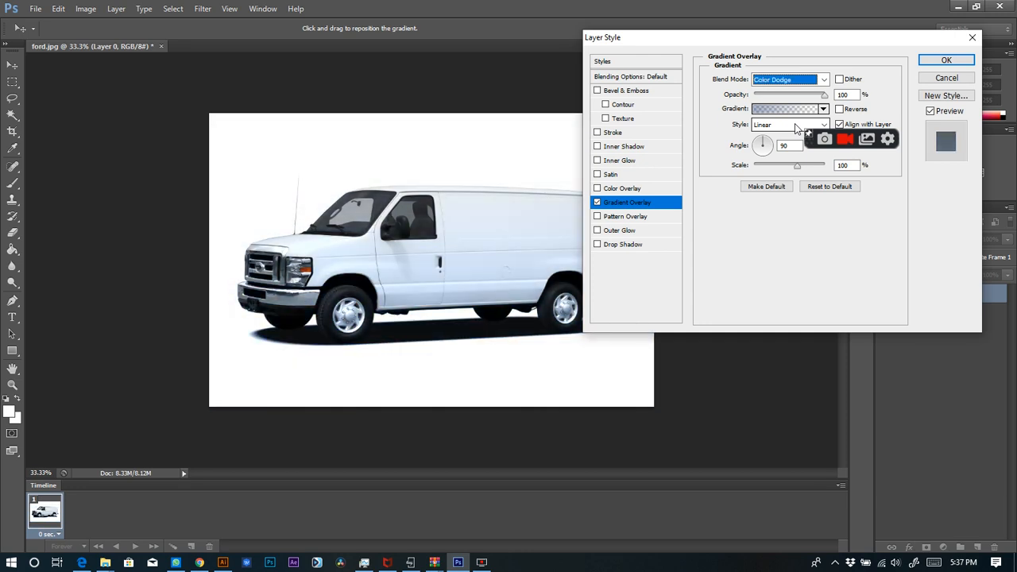
key(Down)
key(Down)
key(Down)
key(Down)
key(Down)
key(Down)
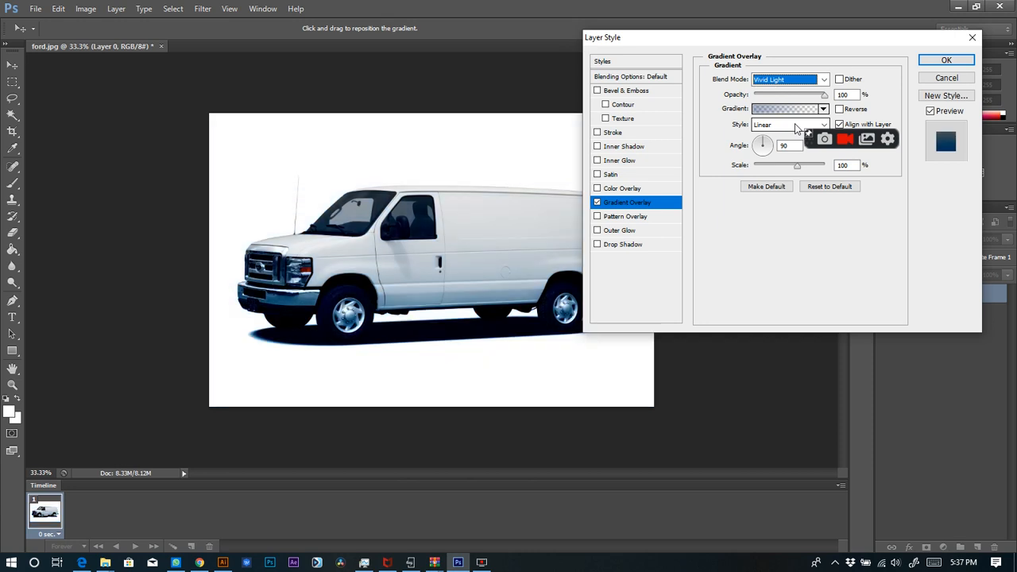
key(Down)
key(Down)
key(Down)
key(Down)
key(Down)
key(Down)
key(Down)
key(Down)
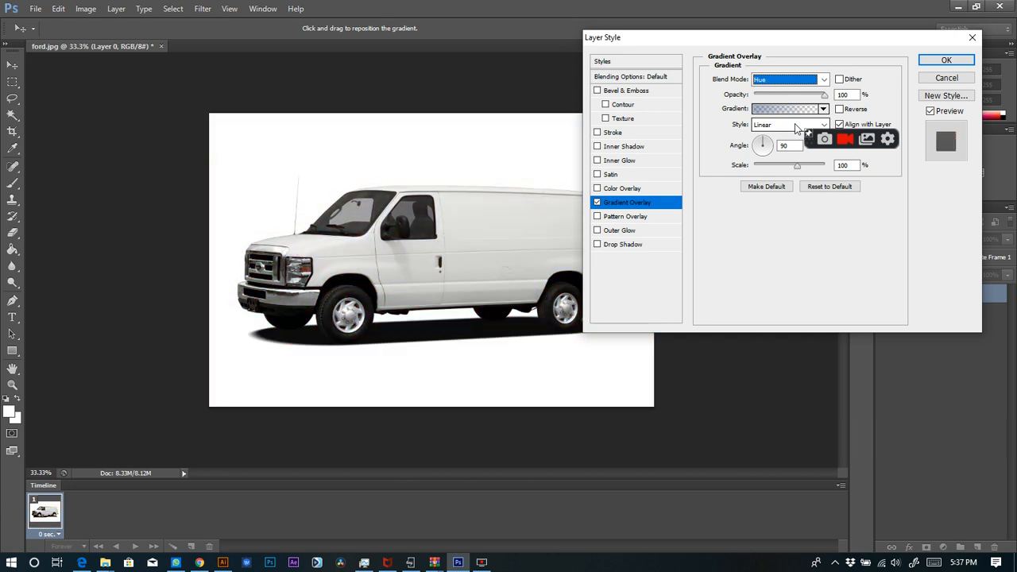
- Step back through the overlay's blend modes to Hard Light, and discard the layer style changes
key(Up)
key(Up)
key(Up)
key(Up)
key(Up)
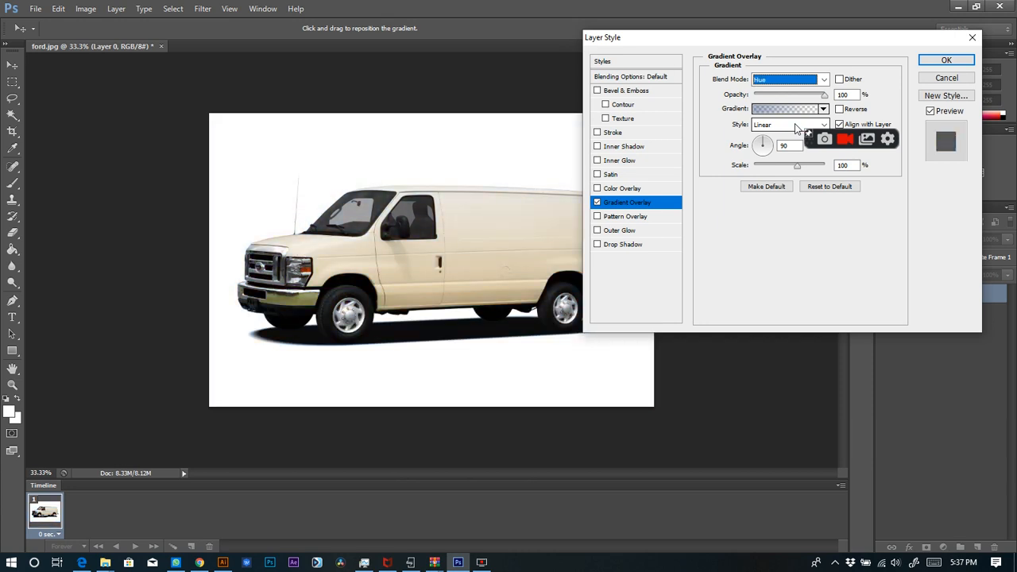
key(Up)
key(Up)
key(Up)
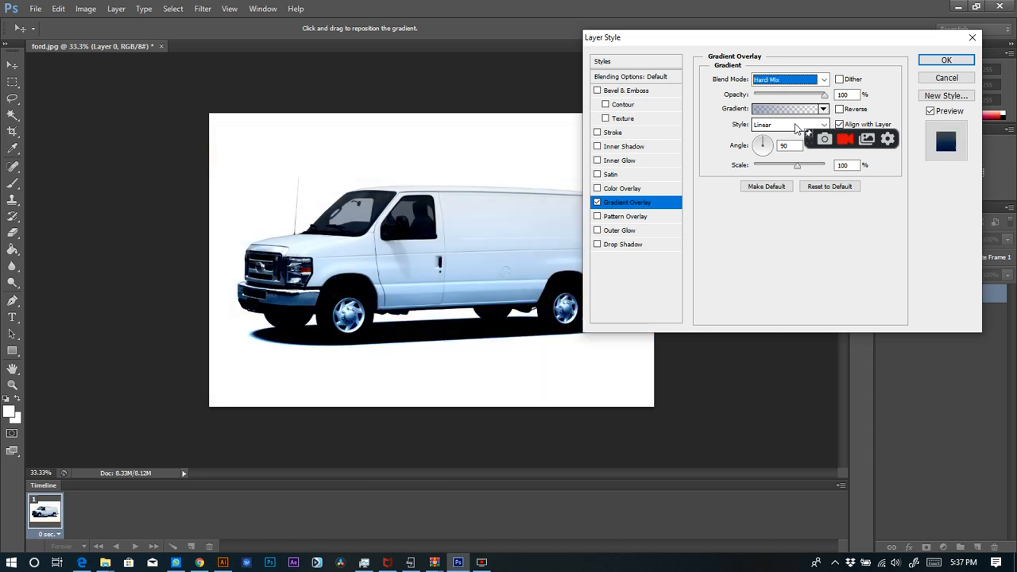
key(Up)
key(Up)
key(Up)
key(Up)
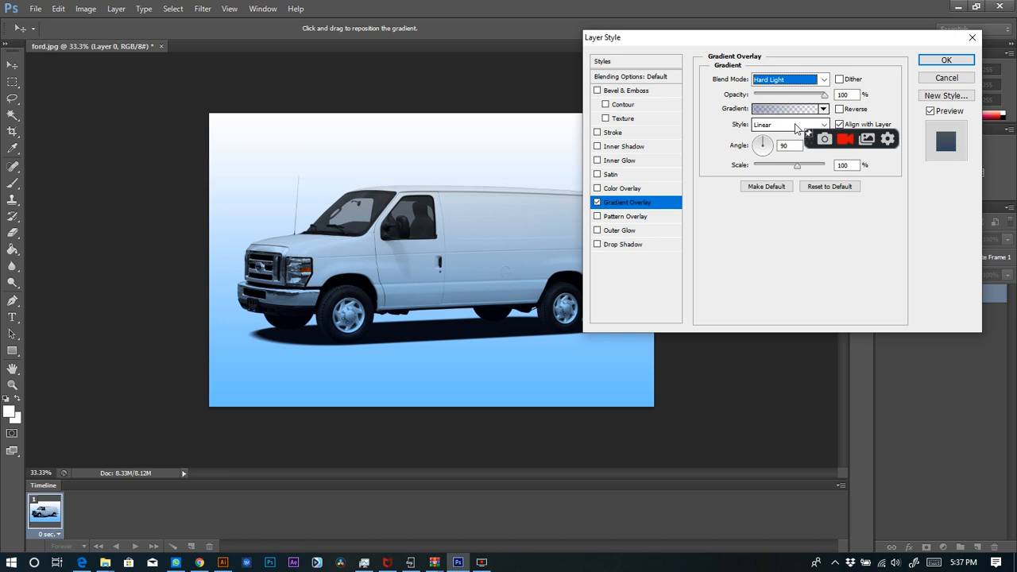
click(765, 109)
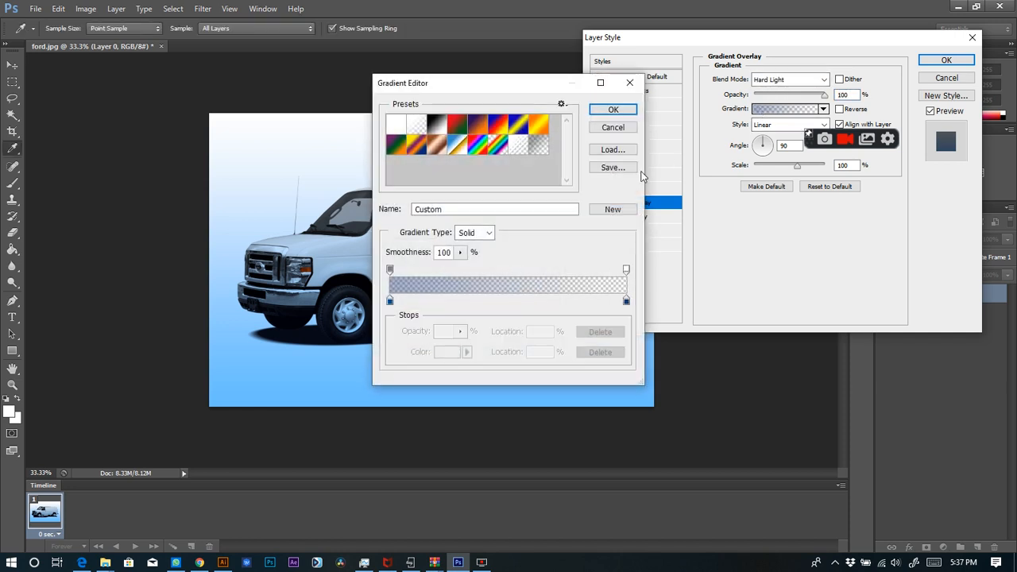
click(631, 89)
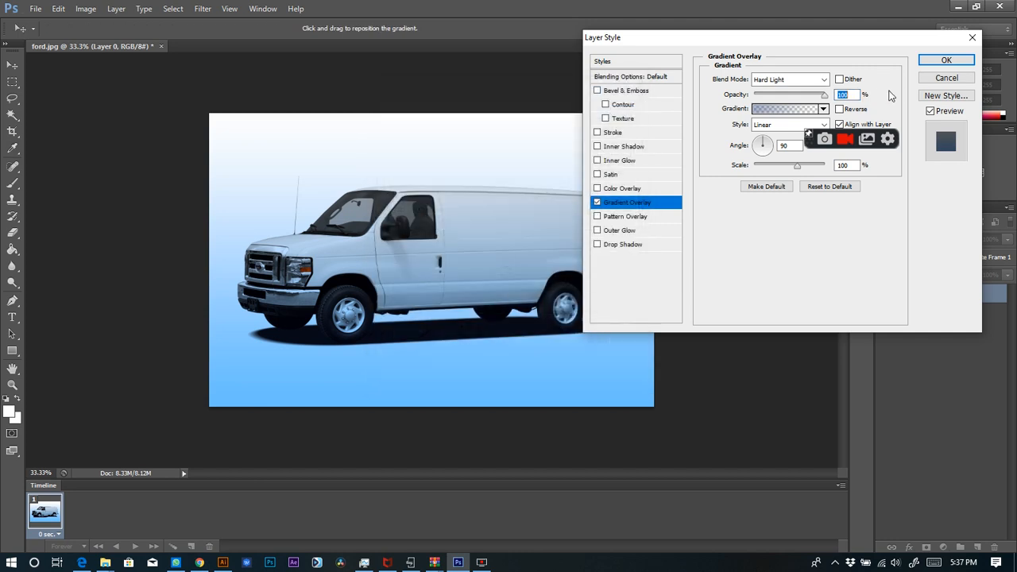
click(947, 77)
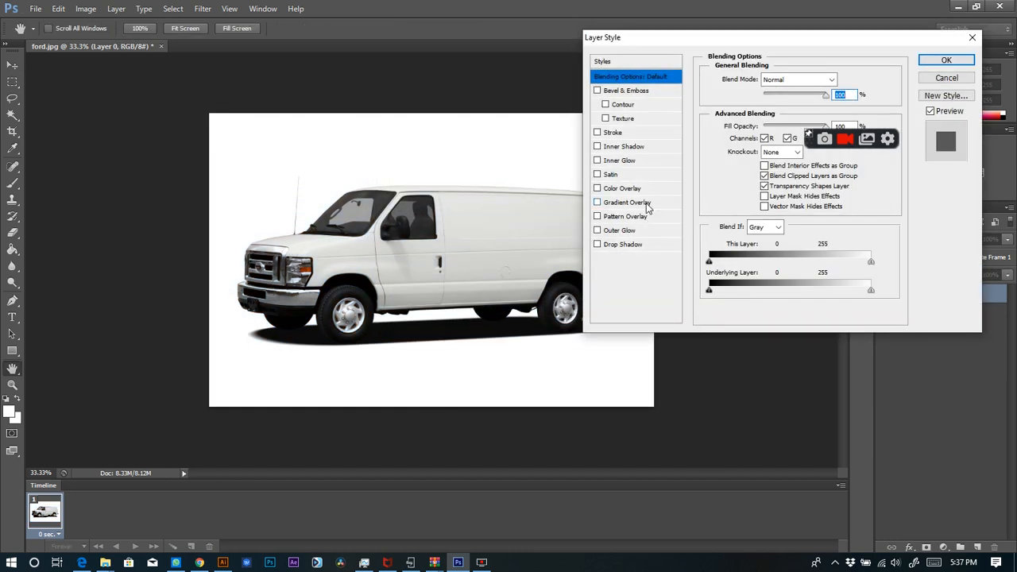
- Try a gradient overlay on the van layer with both color stops set to 178BFF
click(645, 203)
click(757, 110)
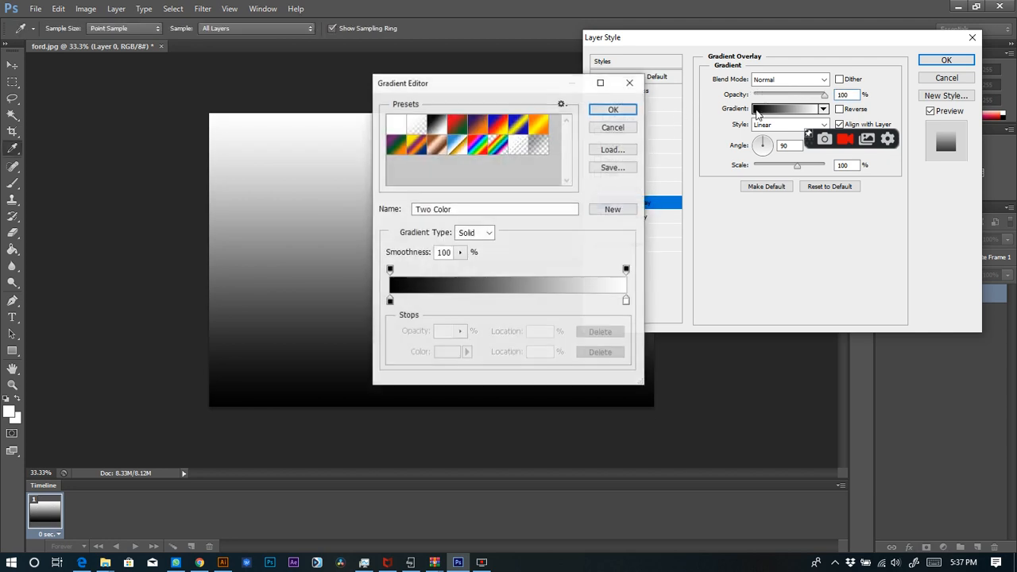
double_click(390, 304)
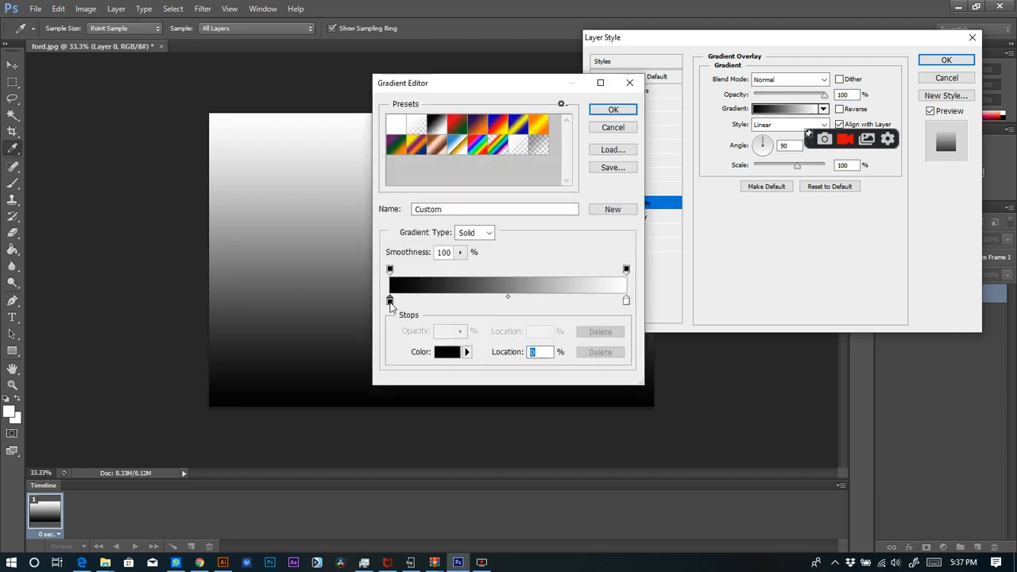
text(178BFF)
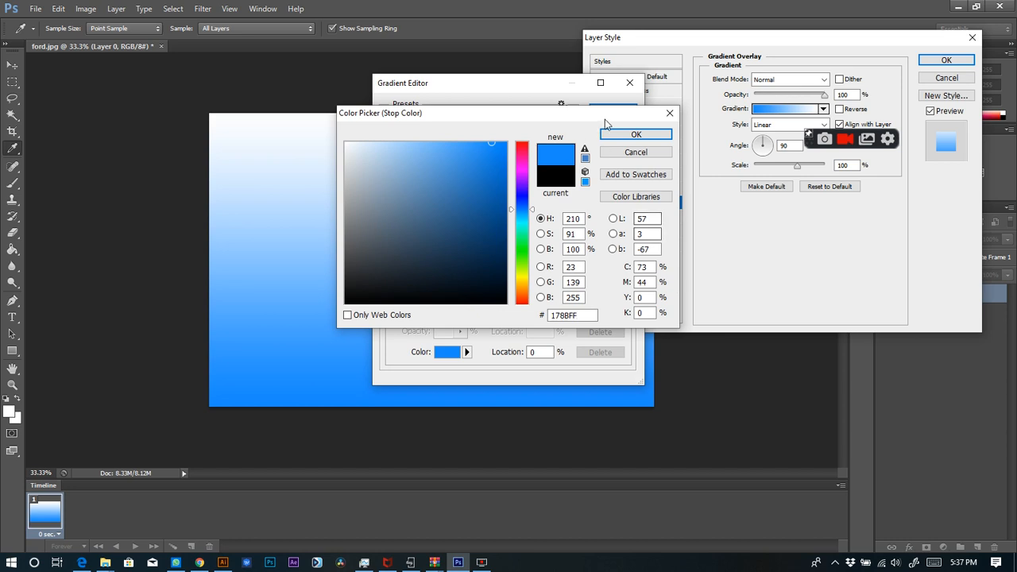
click(636, 135)
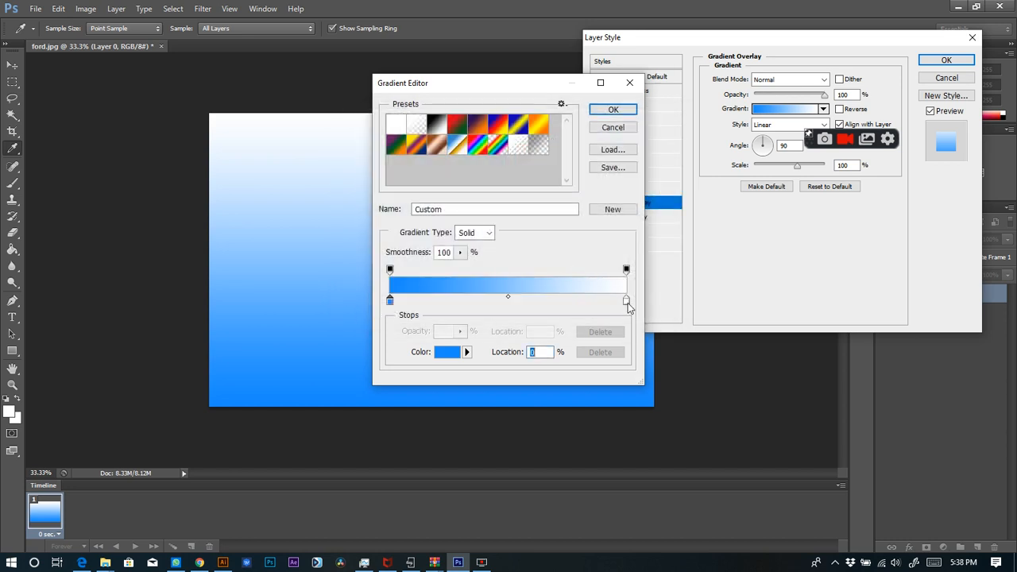
double_click(628, 303)
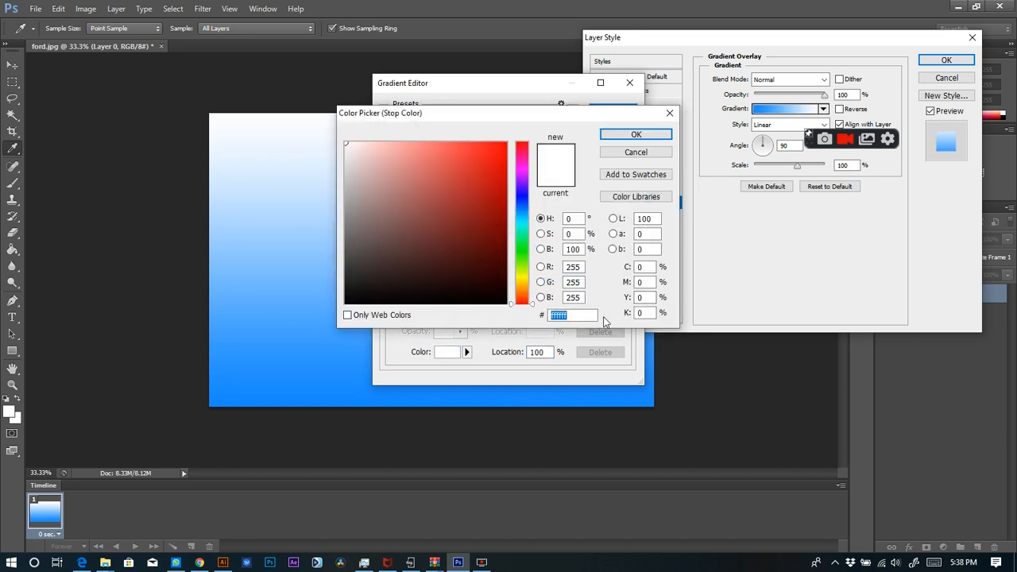
text(178BFF)
click(612, 136)
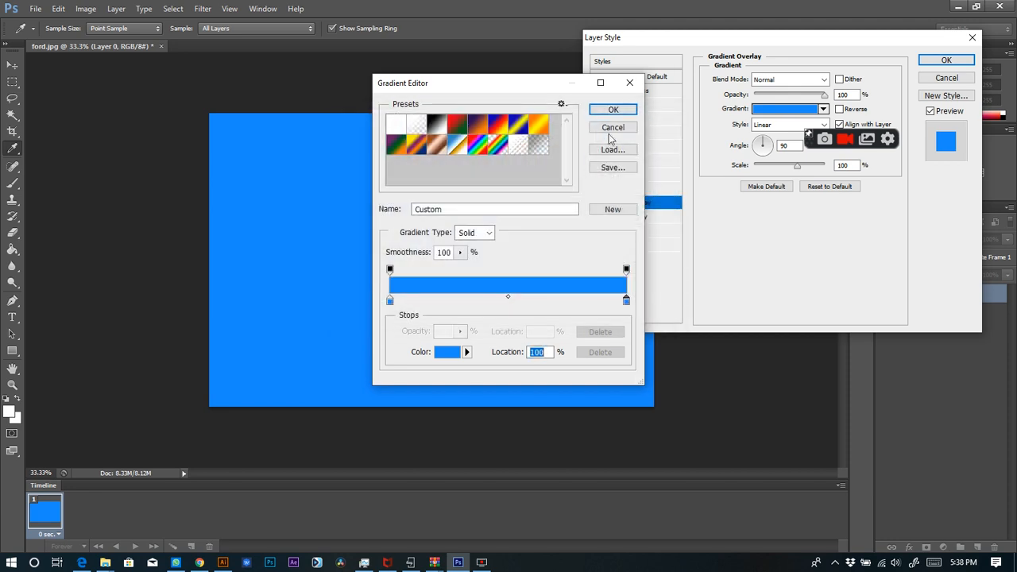
click(613, 109)
- Try the 178BFF overlay in Darken and Multiply modes, apply it in Multiply, and undo the layer style
click(789, 79)
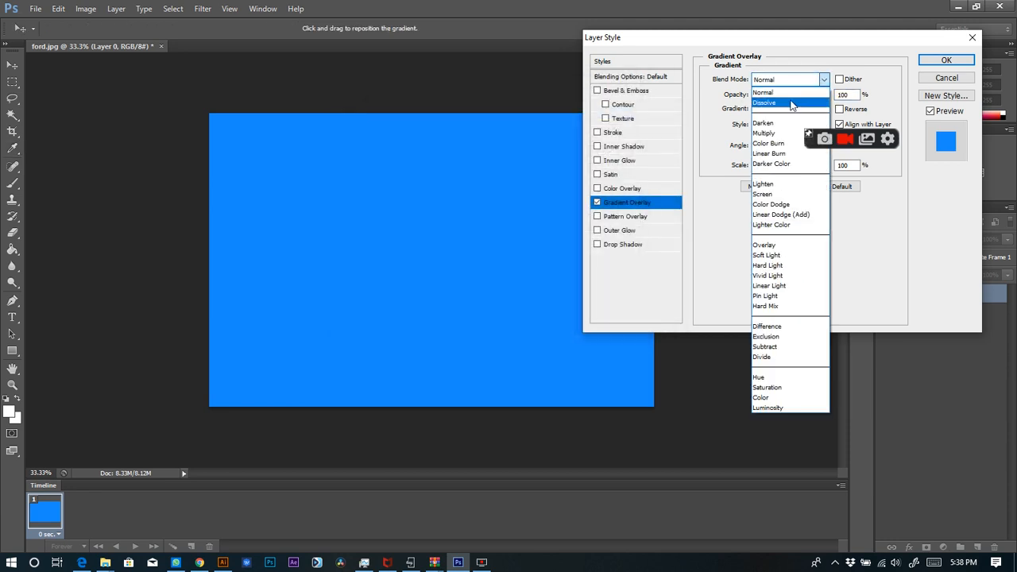
click(792, 105)
key(Down)
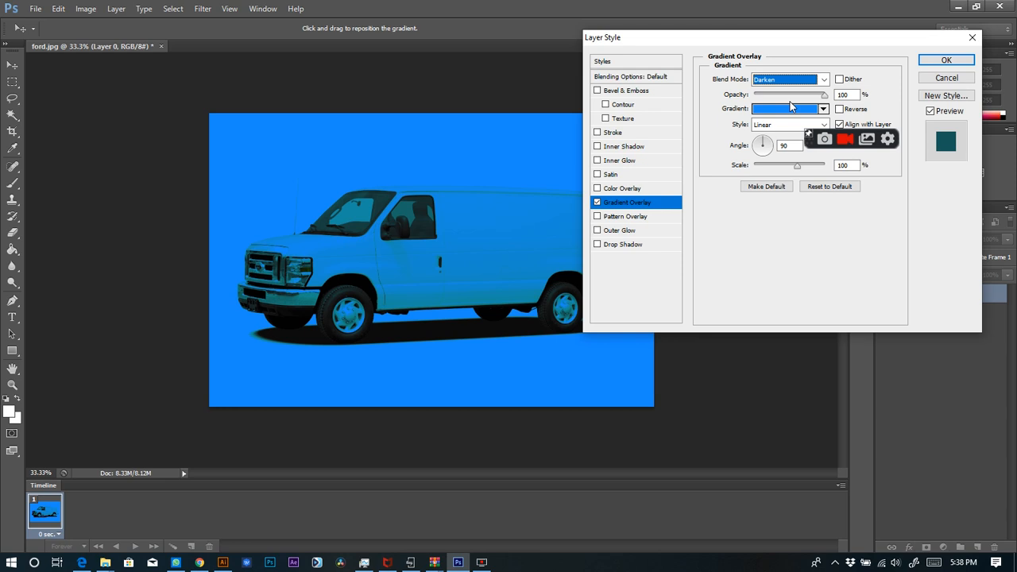
key(Down)
key(Down)
key(Up)
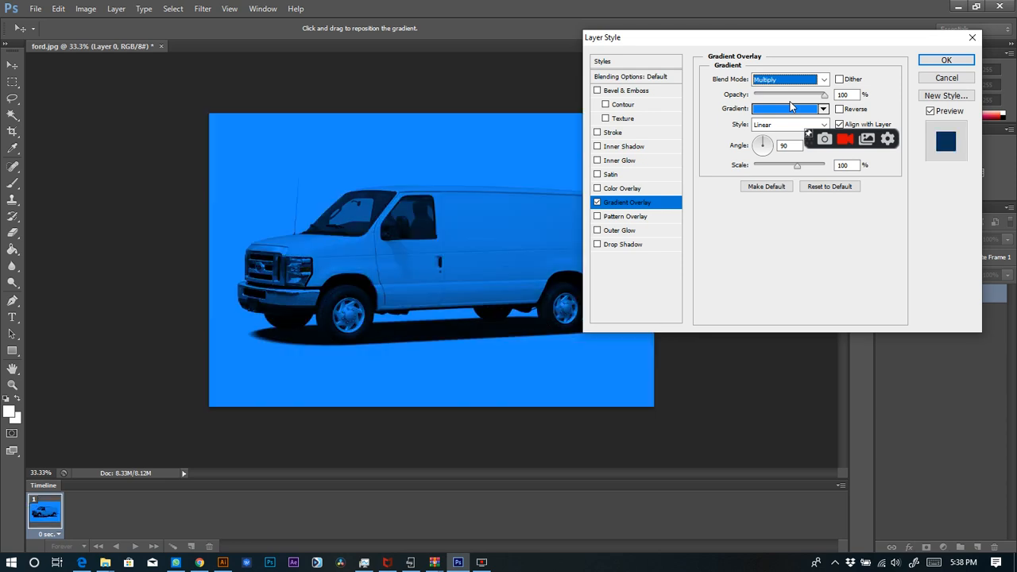
click(945, 61)
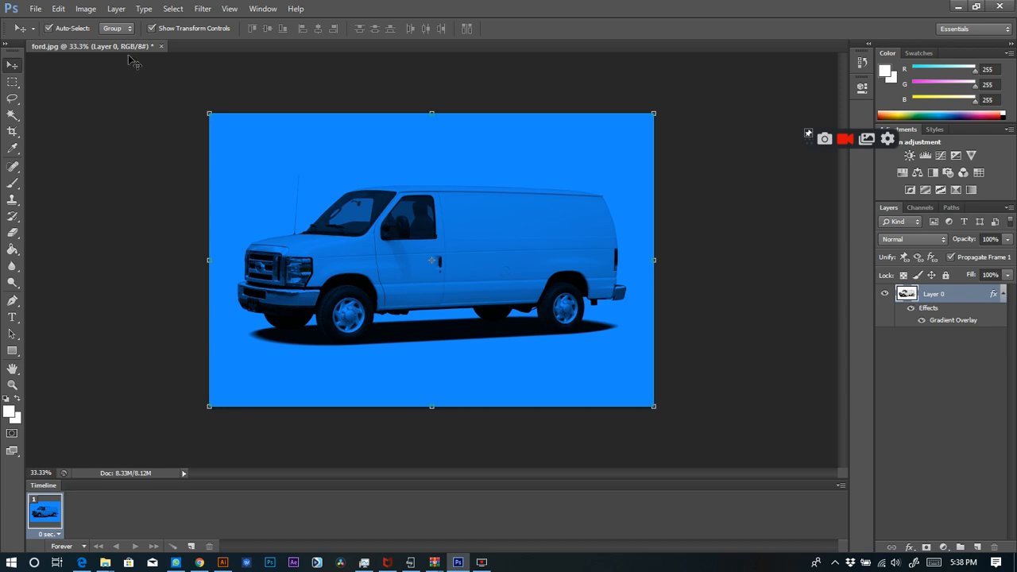
key(ctrl+z)
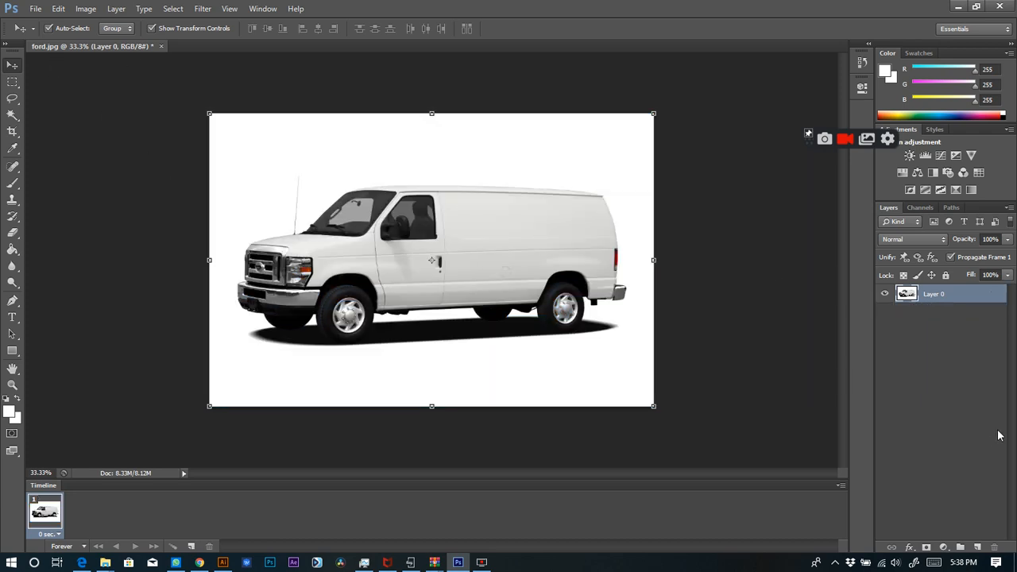
- Add a gradient overlay to the van layer again, using 178BFF for both the starting and ending stops
double_click(909, 296)
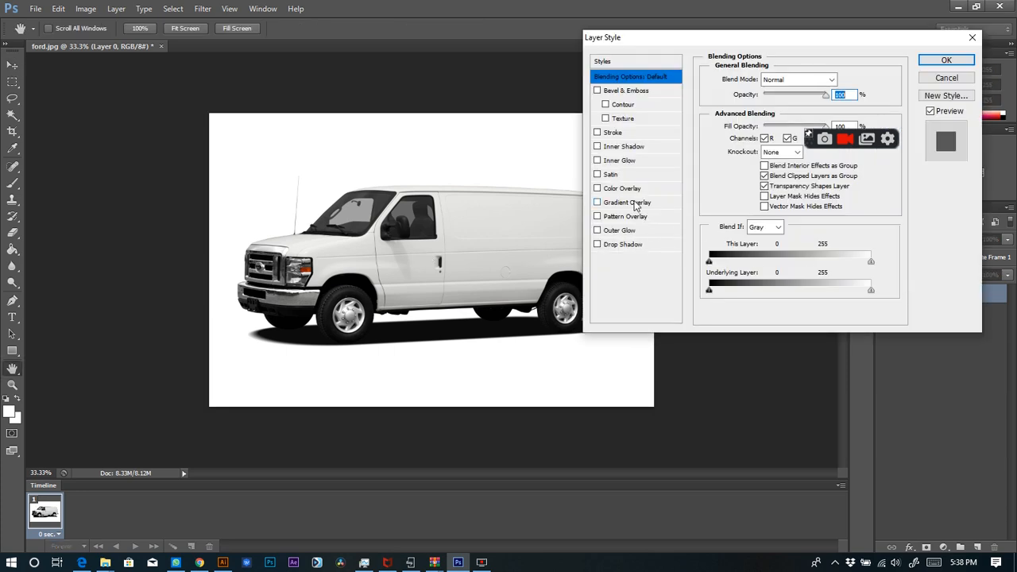
click(636, 204)
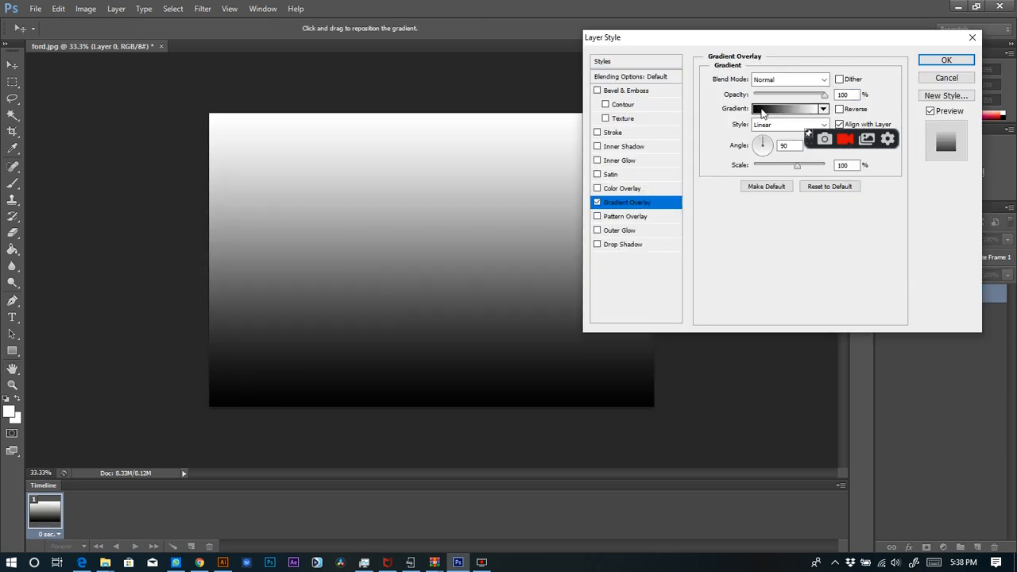
click(761, 110)
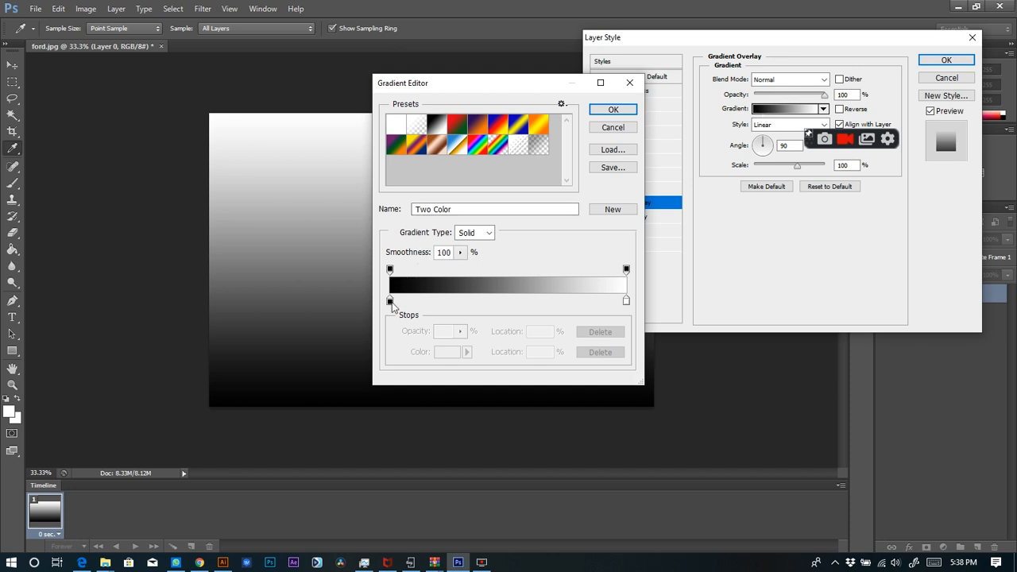
double_click(389, 302)
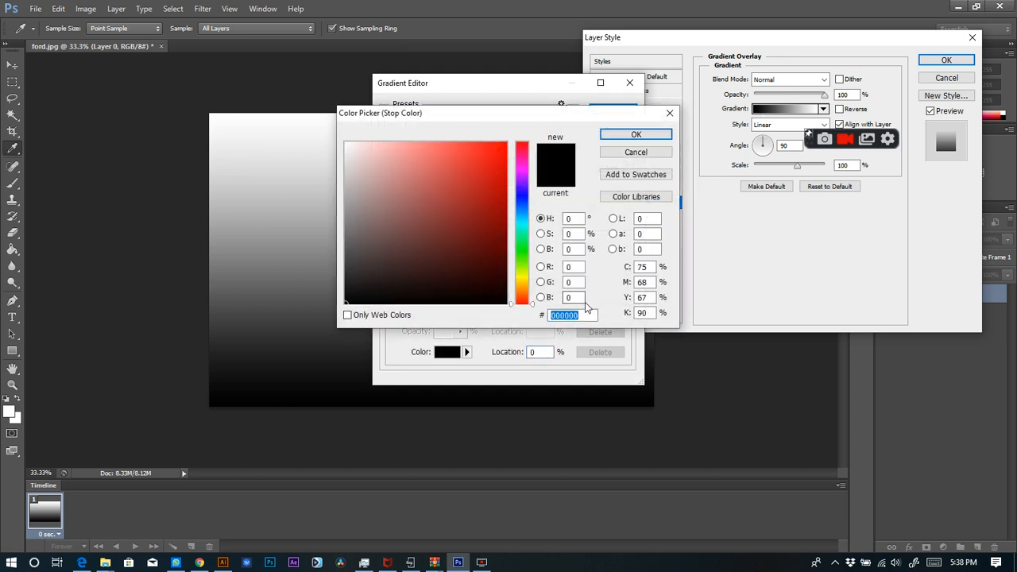
text(178BFF)
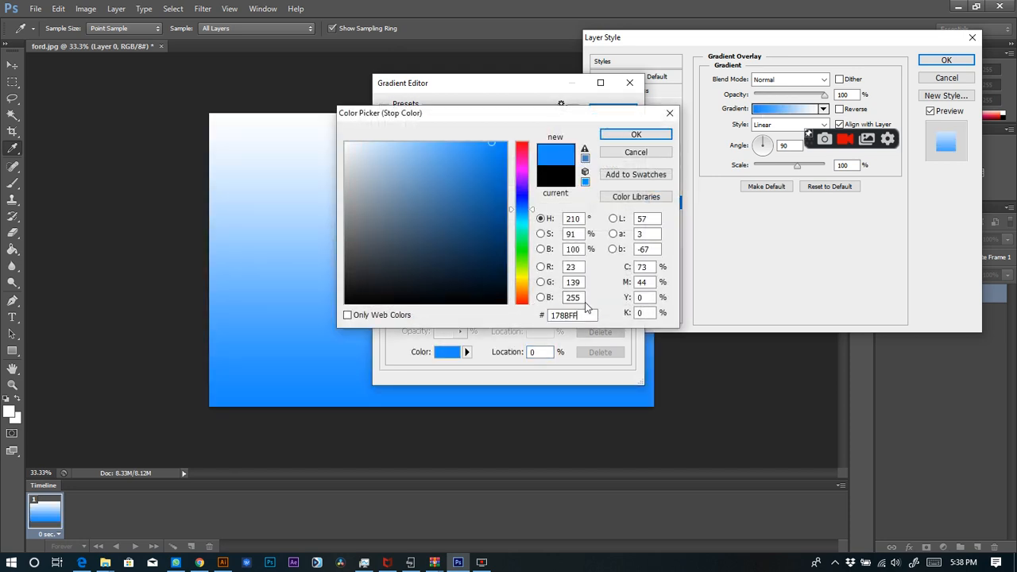
click(637, 134)
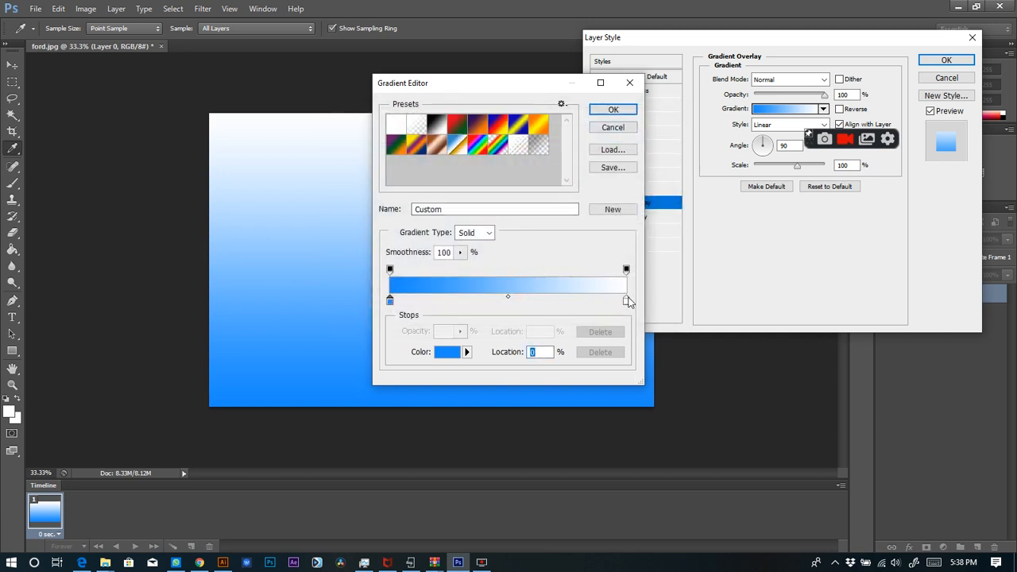
double_click(627, 301)
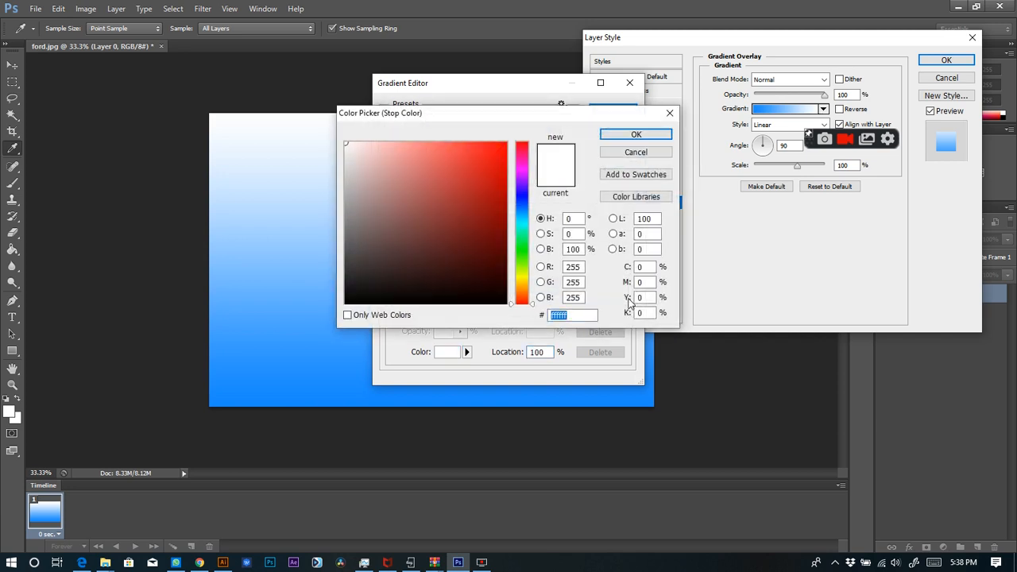
text(178BFF)
click(637, 134)
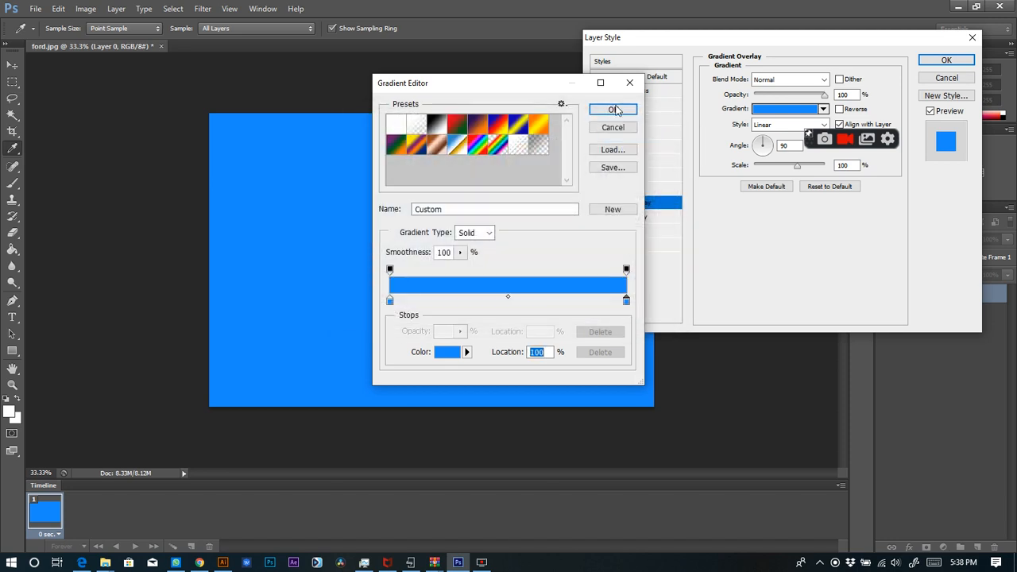
click(613, 111)
- Set the gradient overlay's blend mode to Multiply and apply the layer style to the van
click(787, 80)
click(783, 89)
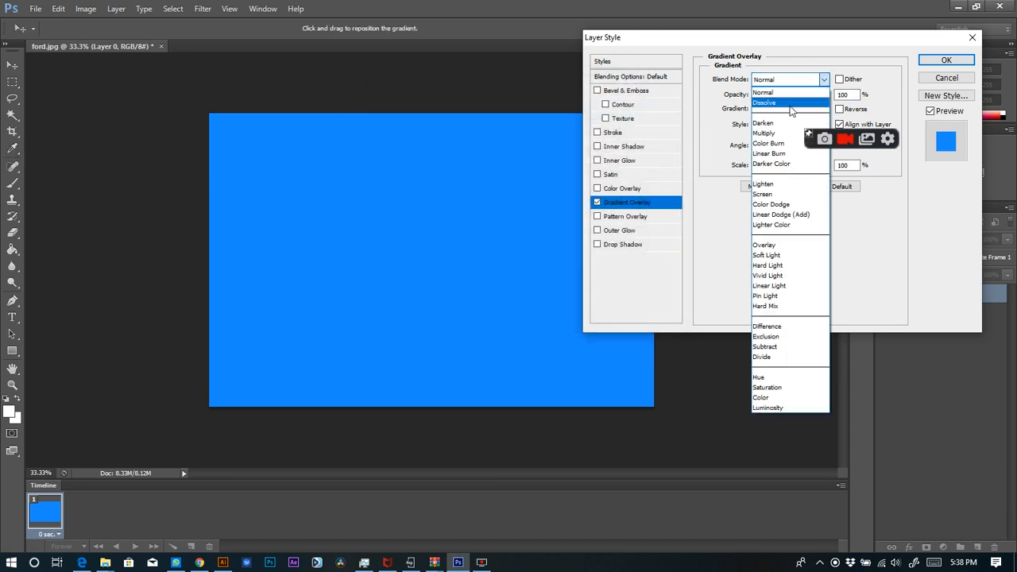
key(Down)
key(Down)
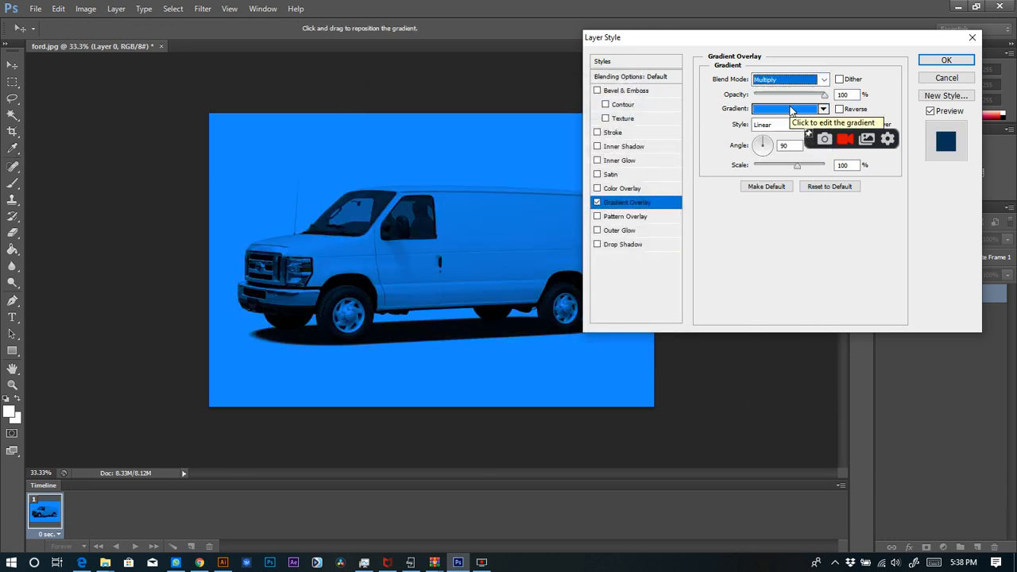
click(946, 60)
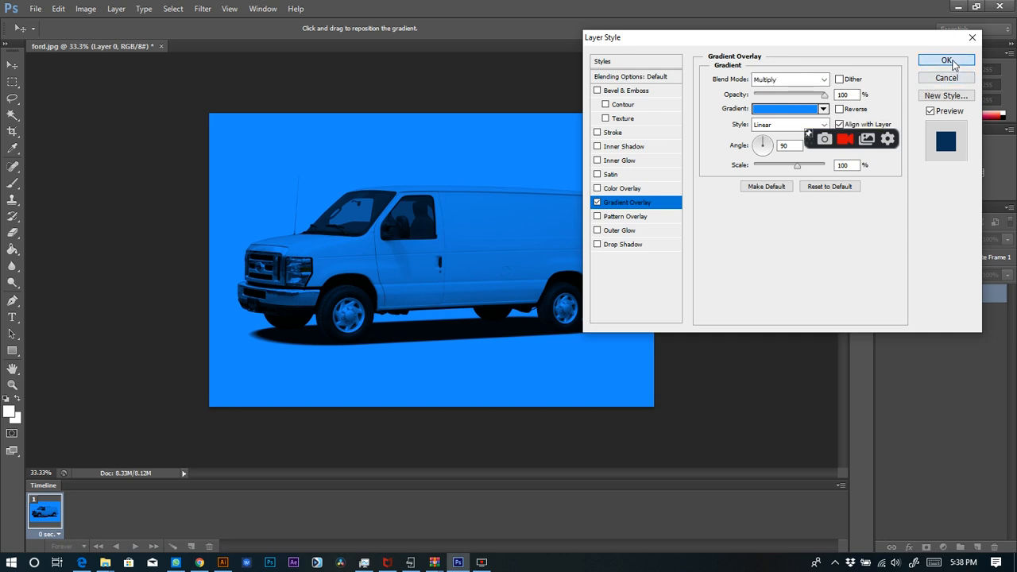
- Save the blue-tinted van as a JPEG in the SOLEMN EVENTS folder, replacing the existing ford image
key(ctrl+shift+s)
click(234, 396)
click(185, 290)
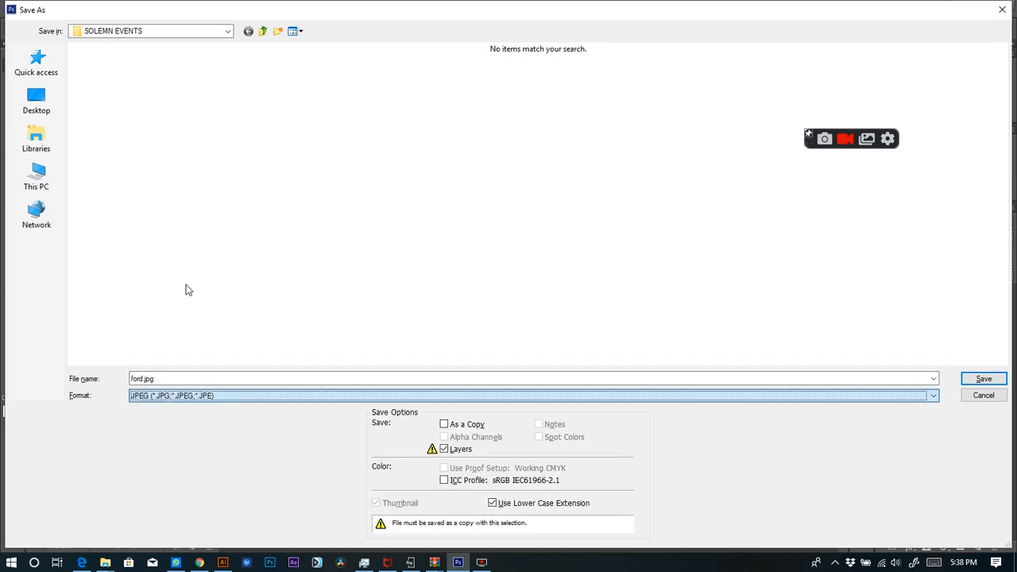
click(242, 84)
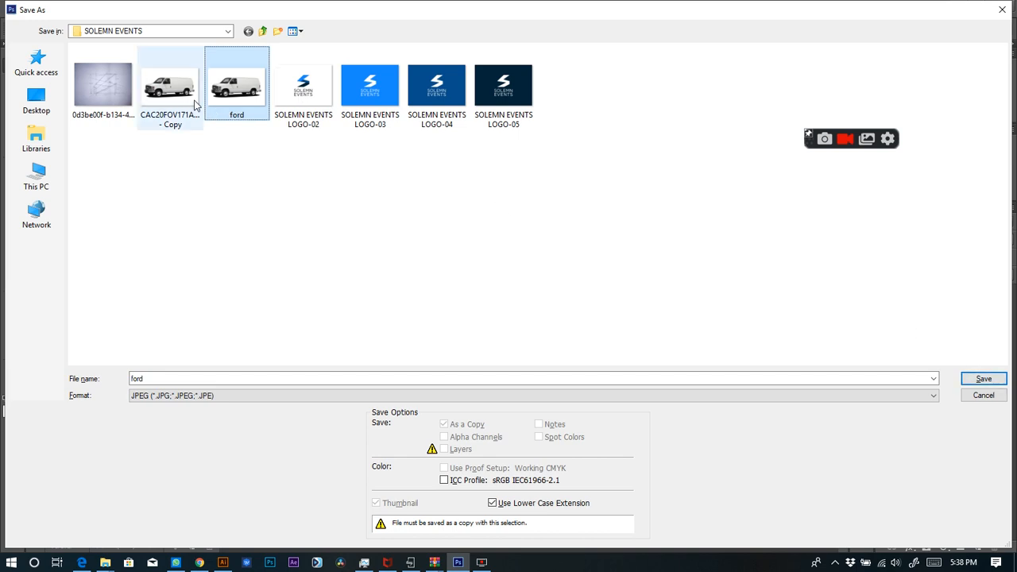
double_click(243, 86)
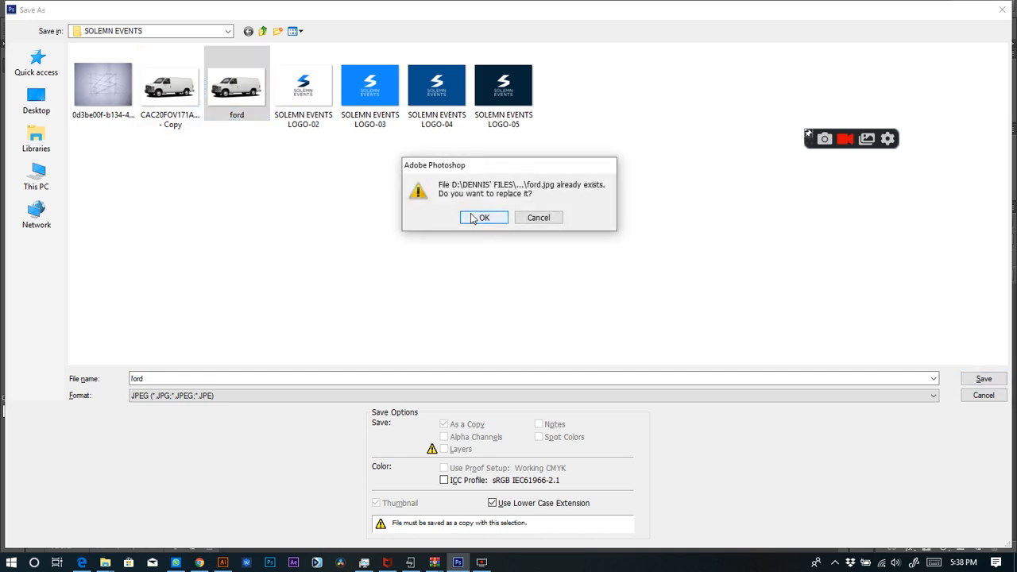
click(474, 218)
click(583, 146)
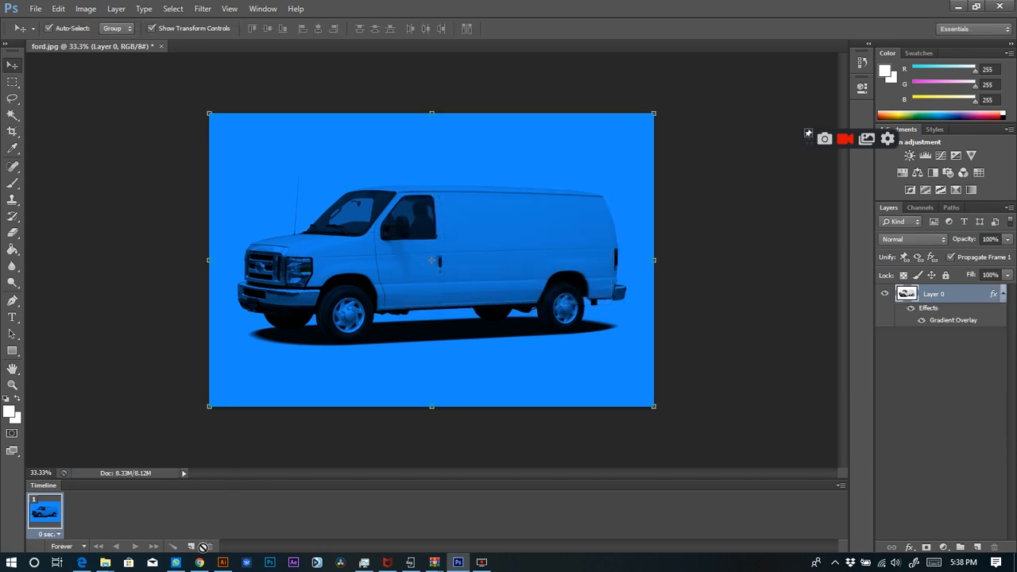
- Switch to Illustrator and check the fill color of the dark navy logo background, leaving it unmodified
mouse_move(223, 563)
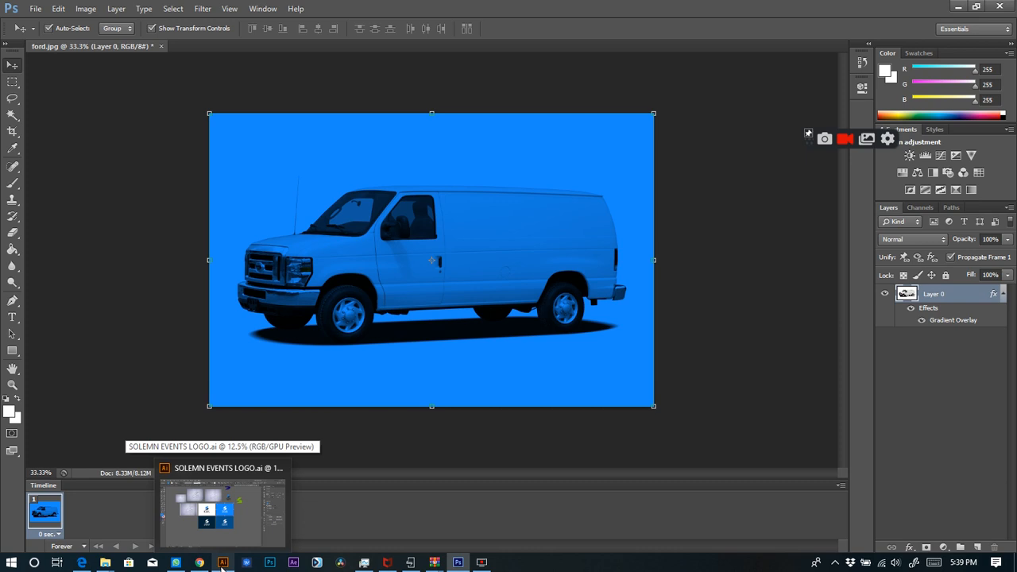
click(223, 562)
click(574, 298)
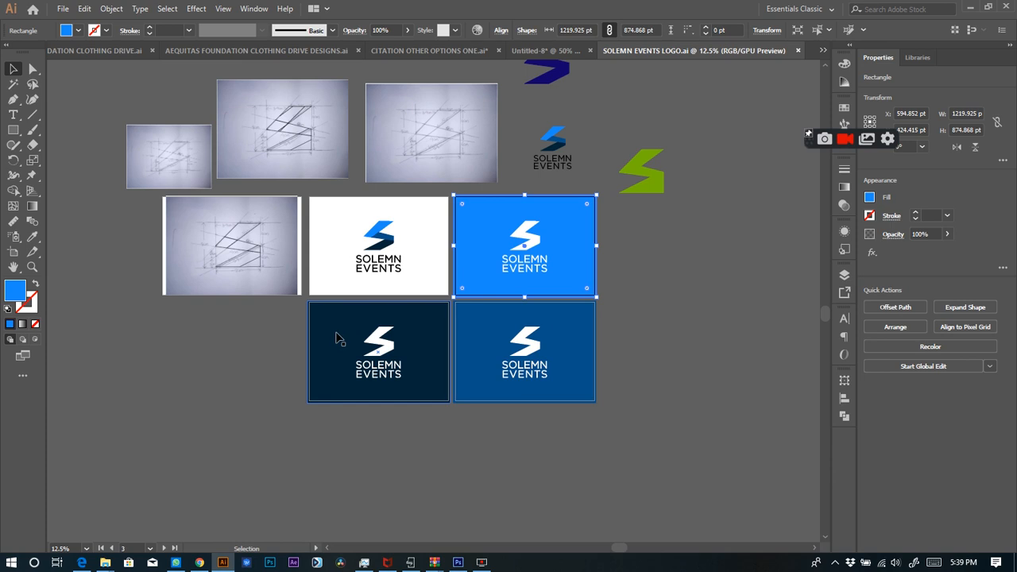
click(318, 337)
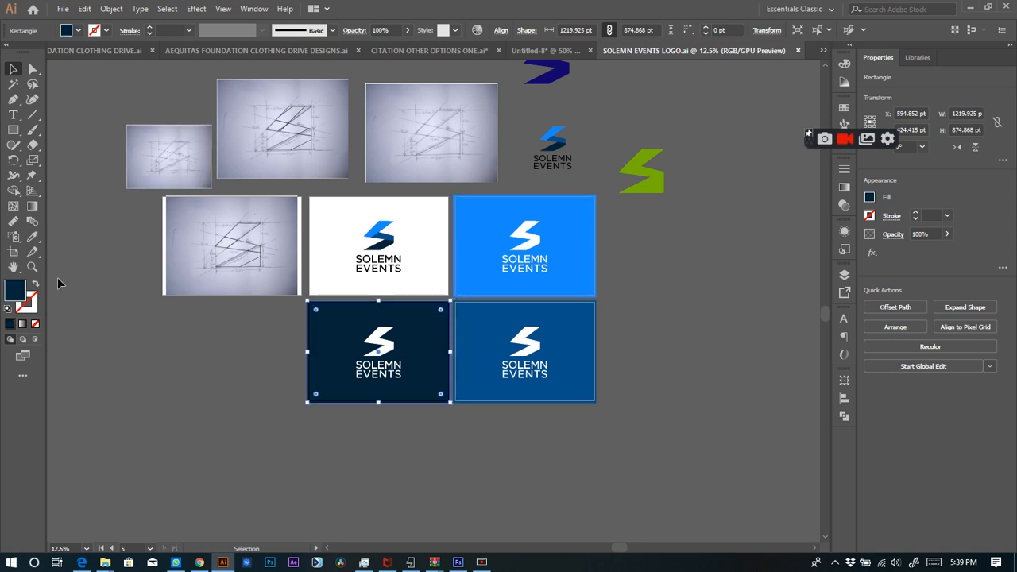
double_click(19, 292)
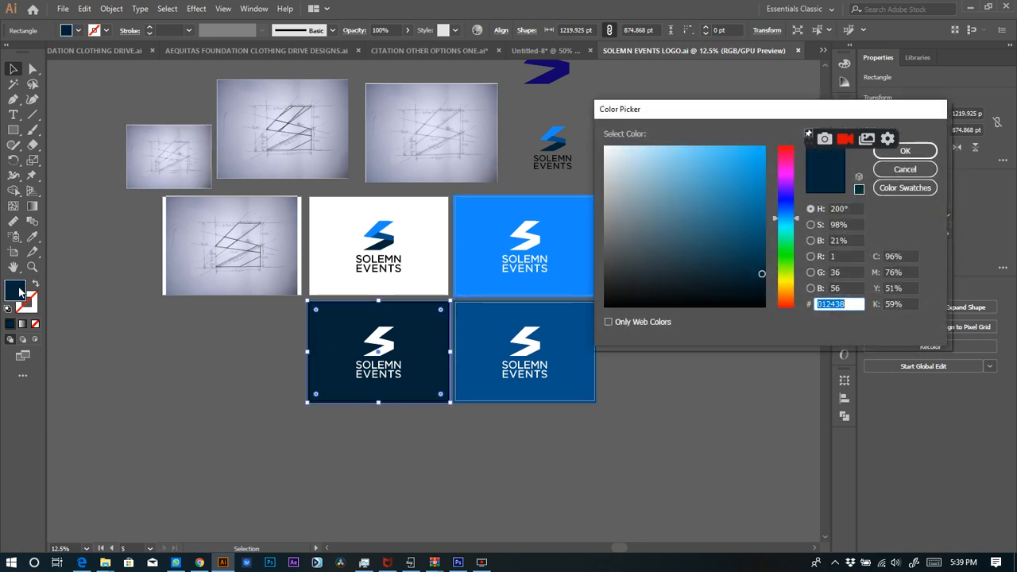
click(905, 169)
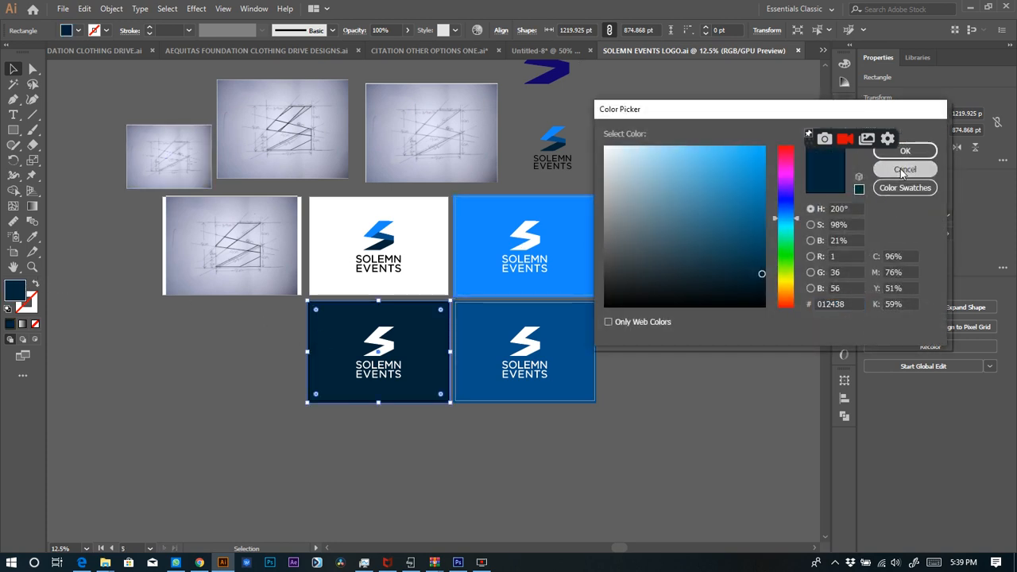
- Make two copies of the blue ford image in the SOLEMN EVENTS folder and switch back to Photoshop
mouse_move(105, 563)
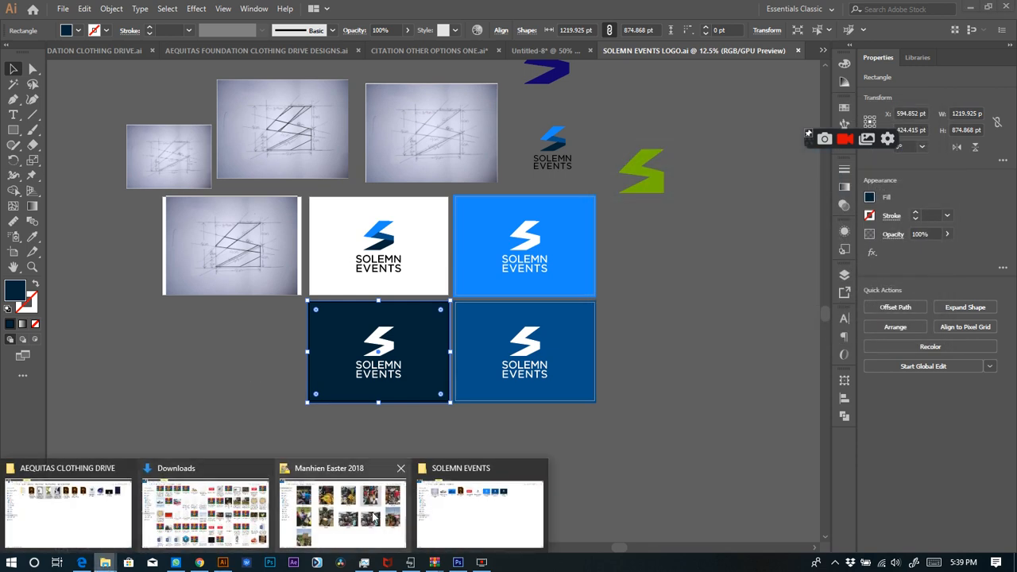
click(482, 521)
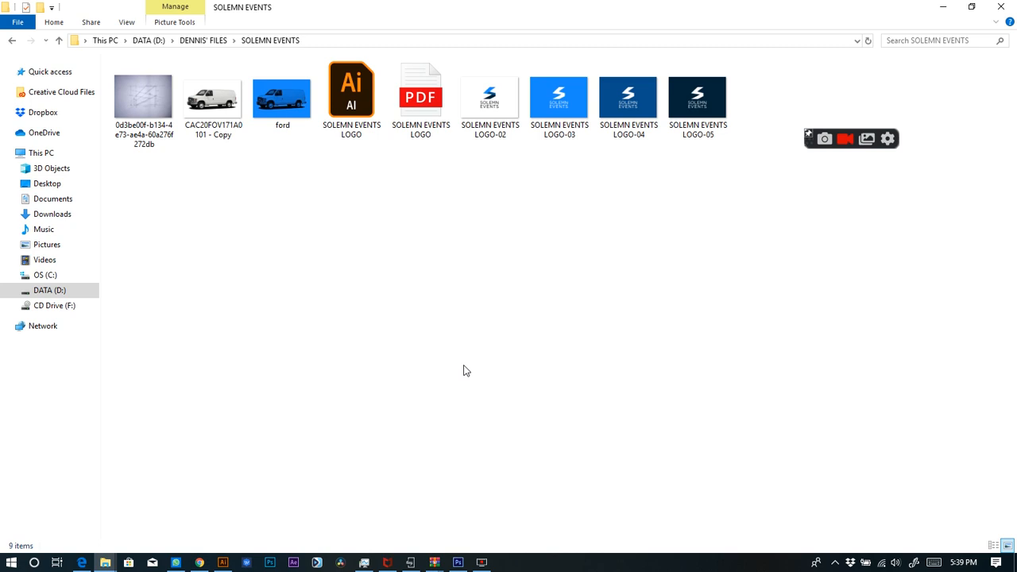
click(296, 107)
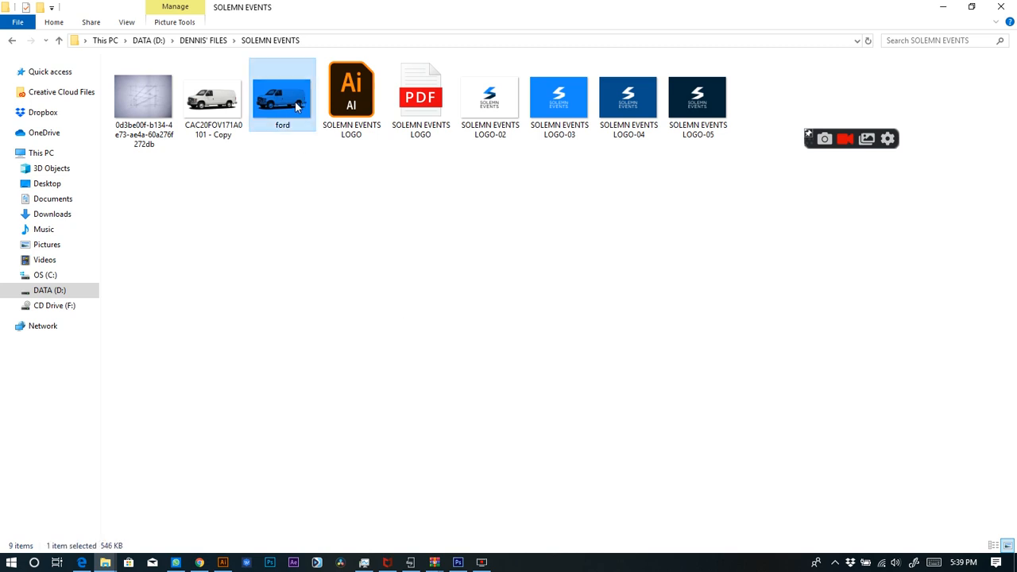
key(ctrl+v)
key(ctrl+v)
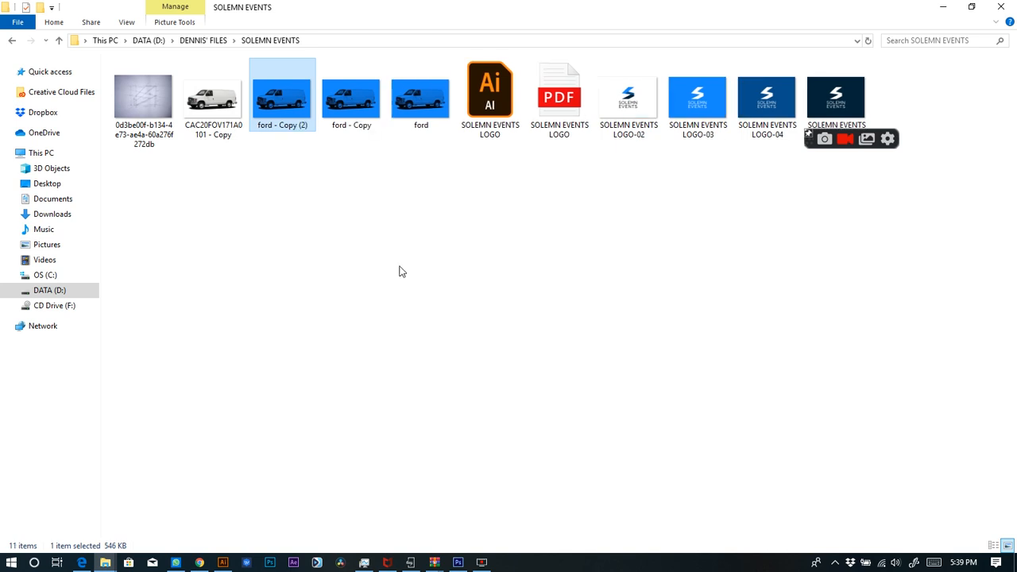
click(447, 455)
click(455, 562)
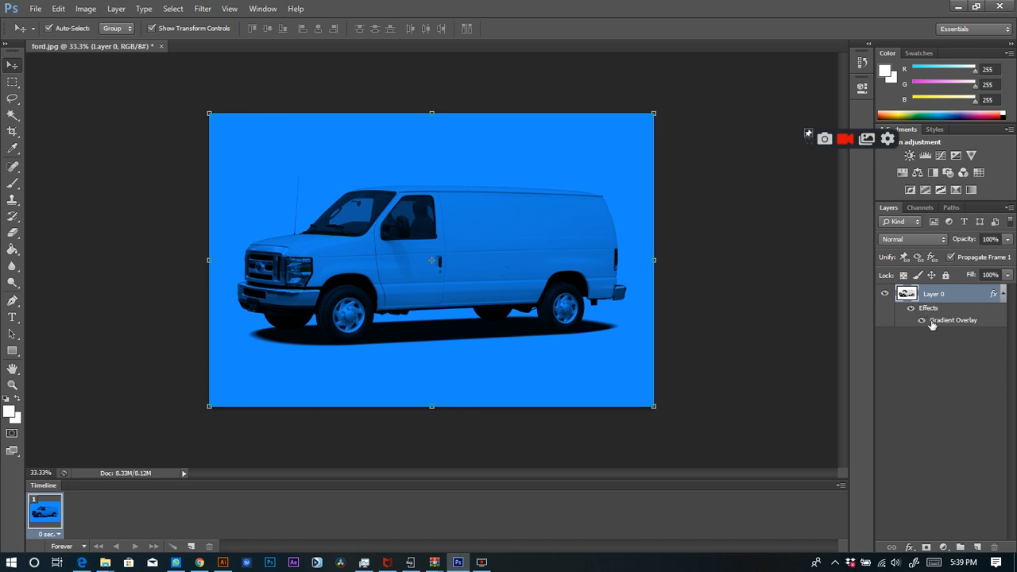
double_click(933, 323)
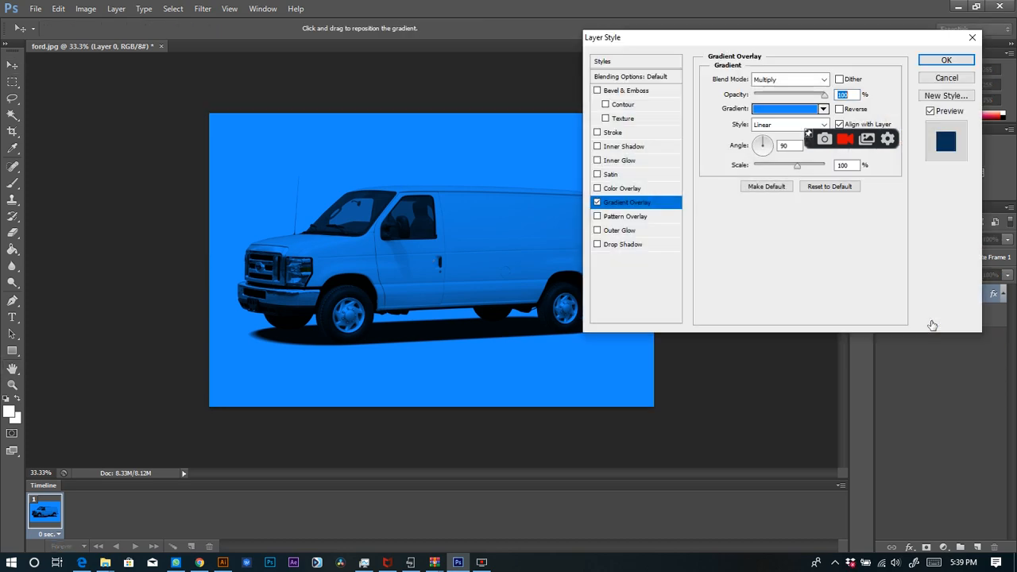
click(768, 110)
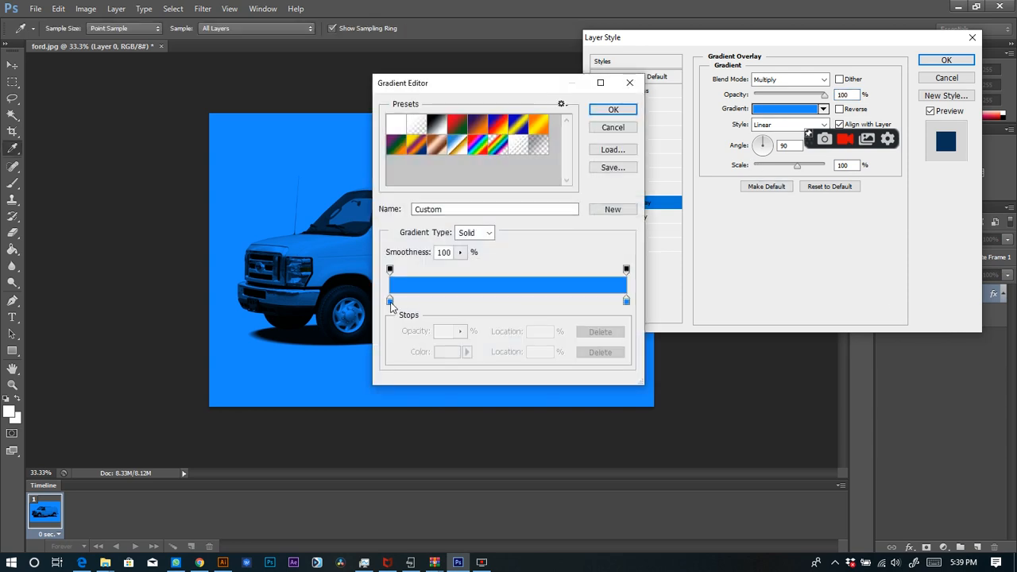
double_click(389, 301)
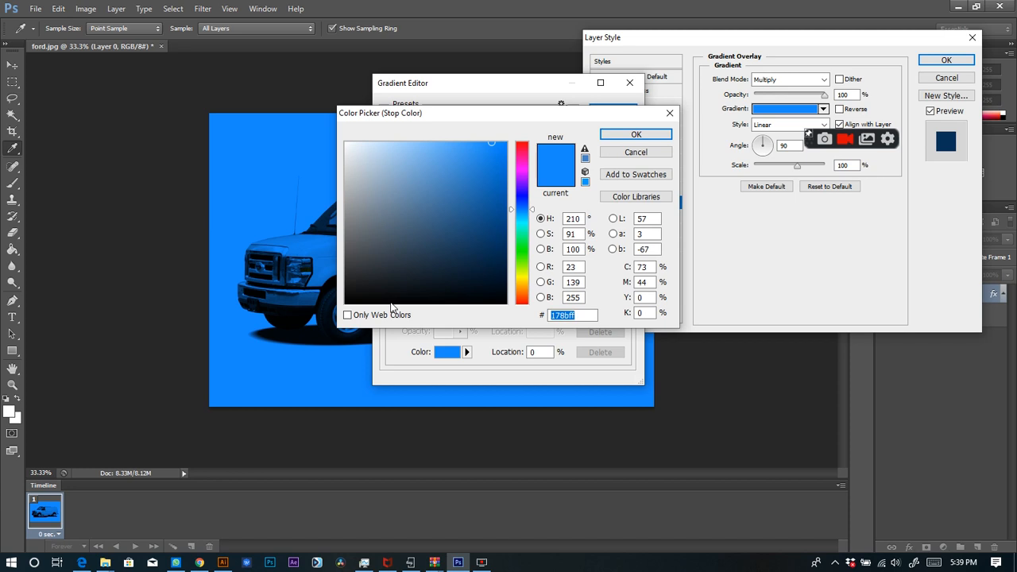
click(670, 113)
click(630, 82)
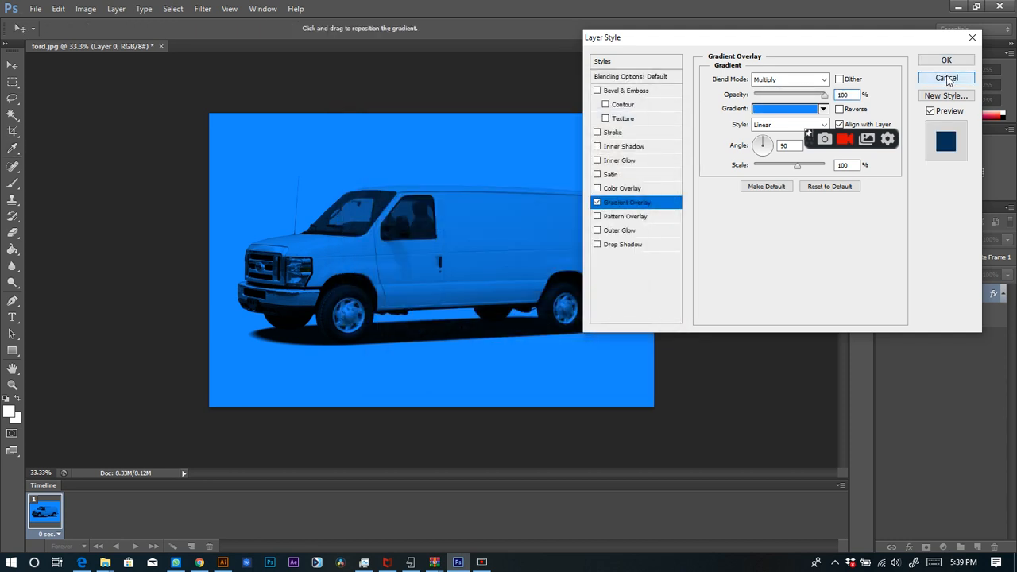
click(946, 60)
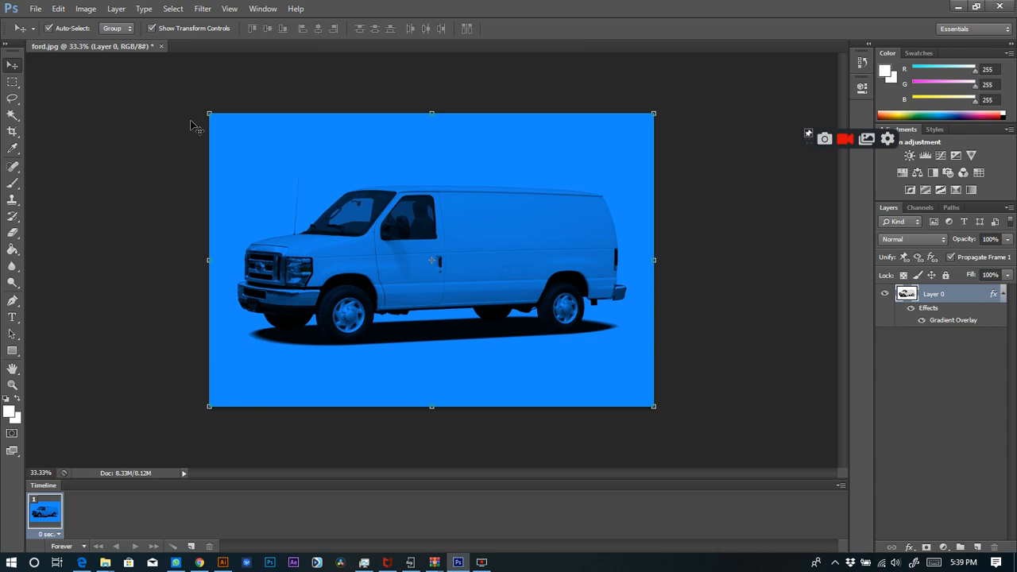
- Step backward in the van document to remove the blue gradient overlay and restore the locked Background layer
click(79, 10)
click(72, 12)
click(58, 9)
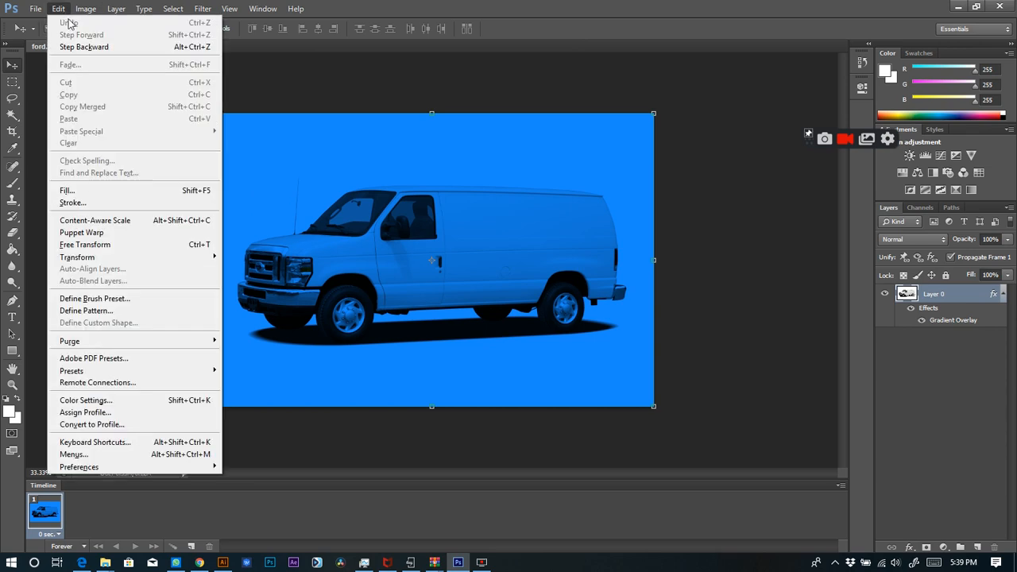
click(76, 43)
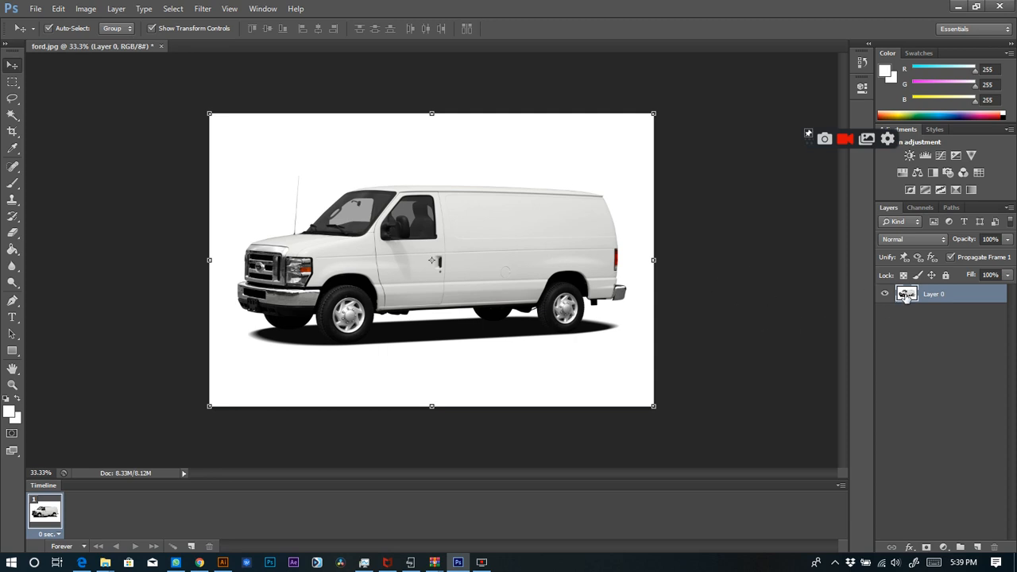
click(58, 9)
click(74, 42)
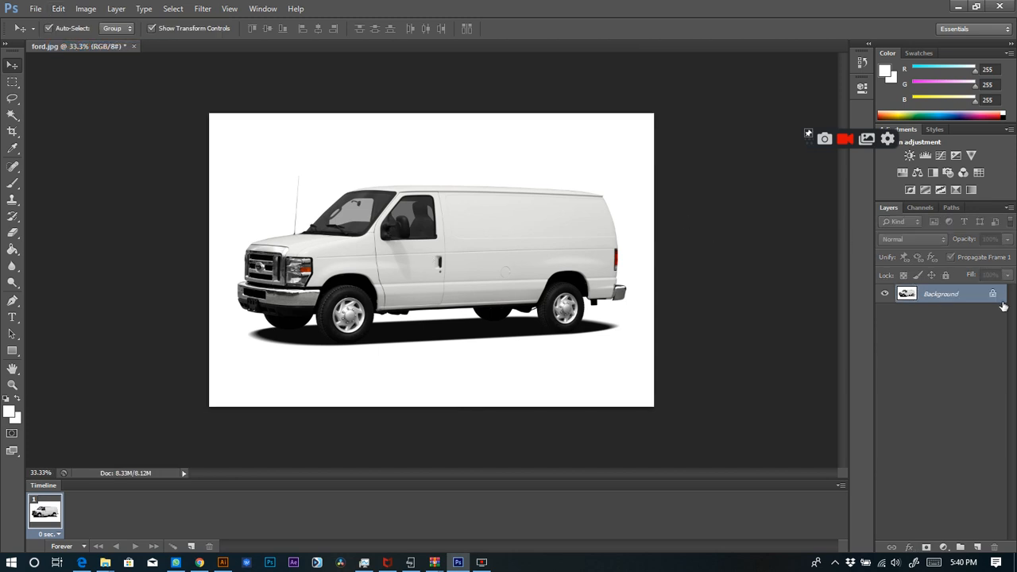
- Convert the Background into the regular layer Layer 0 and enable a gradient overlay on it
double_click(909, 295)
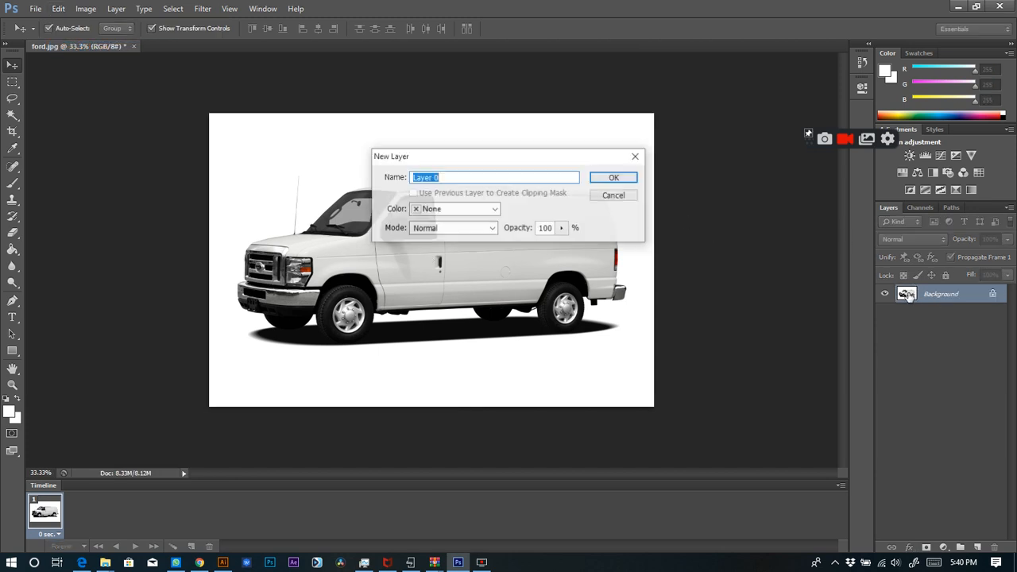
click(612, 178)
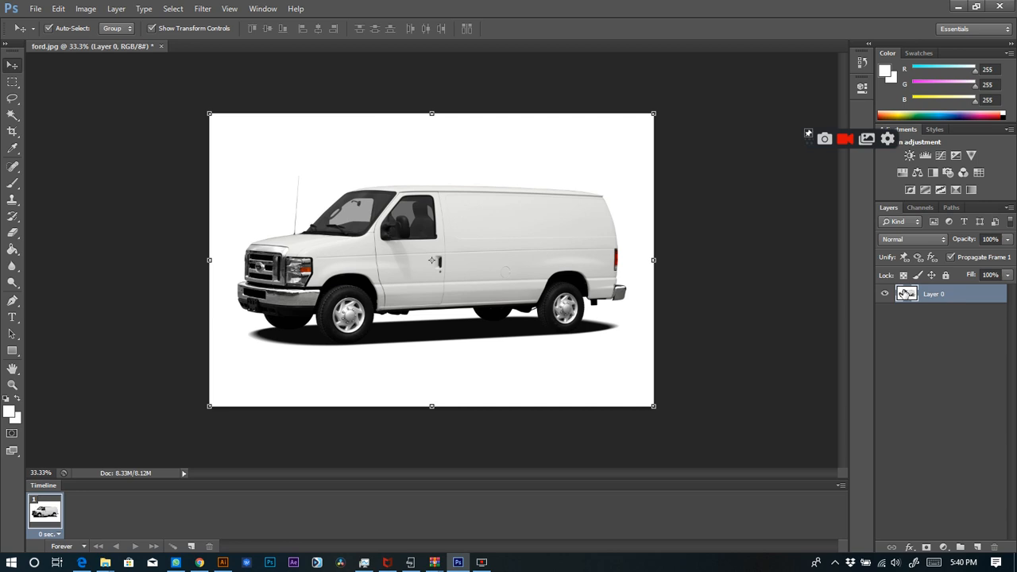
double_click(978, 295)
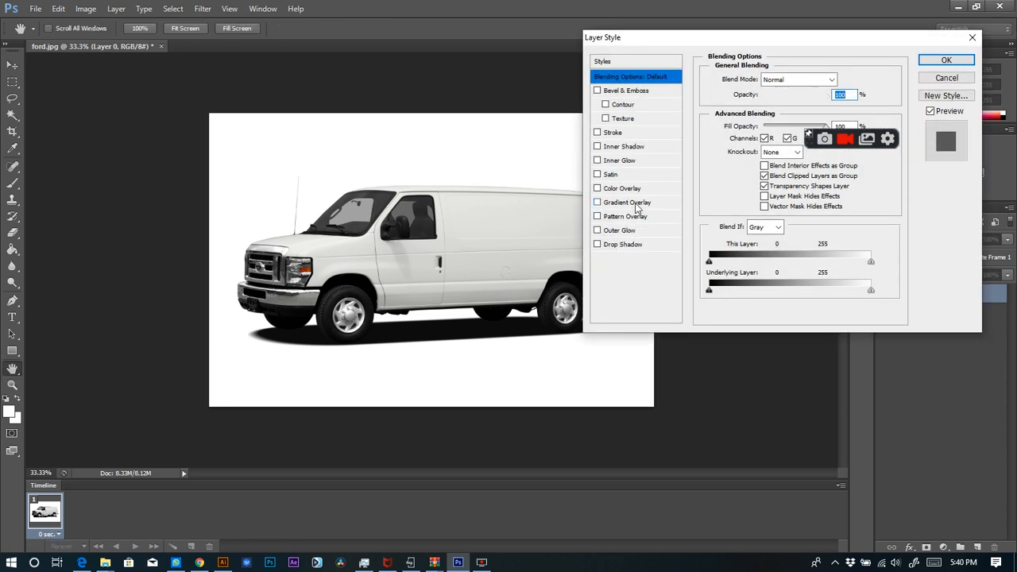
click(636, 202)
- Set the overlay gradient's starting color stop to 012438, taking the hex code from the navy logo background in Illustrator
click(759, 109)
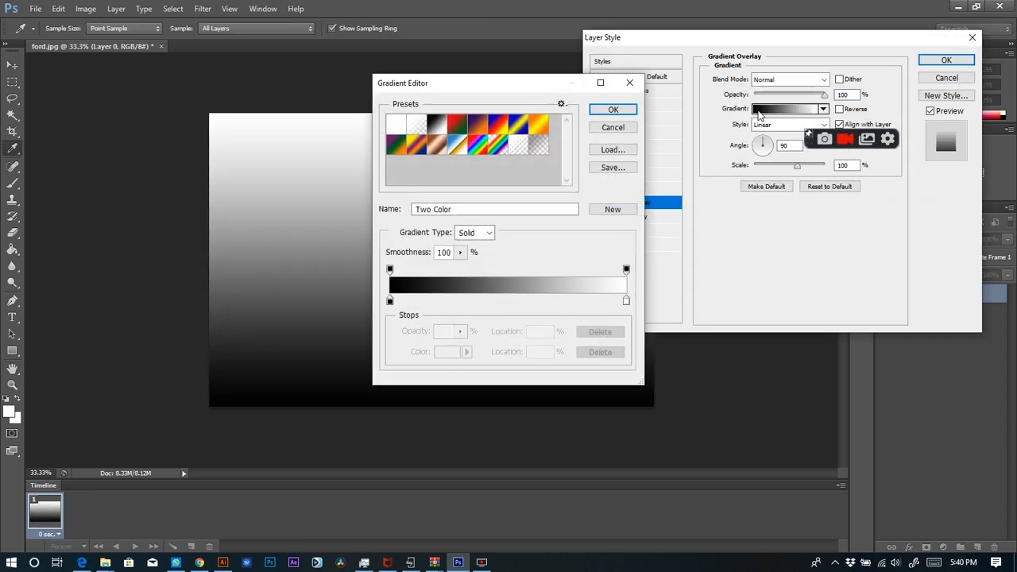
click(390, 301)
double_click(390, 302)
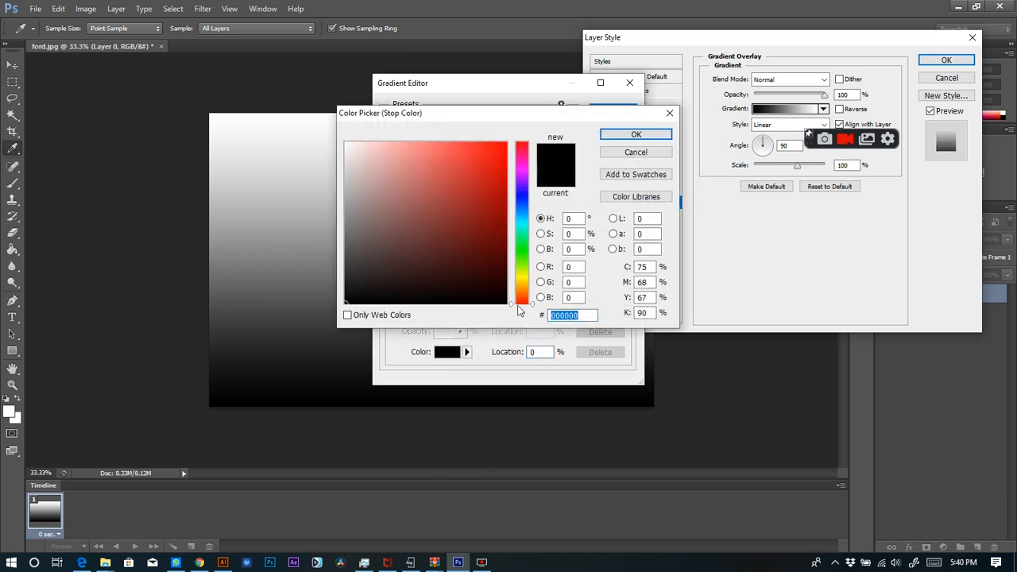
key(BackSpace)
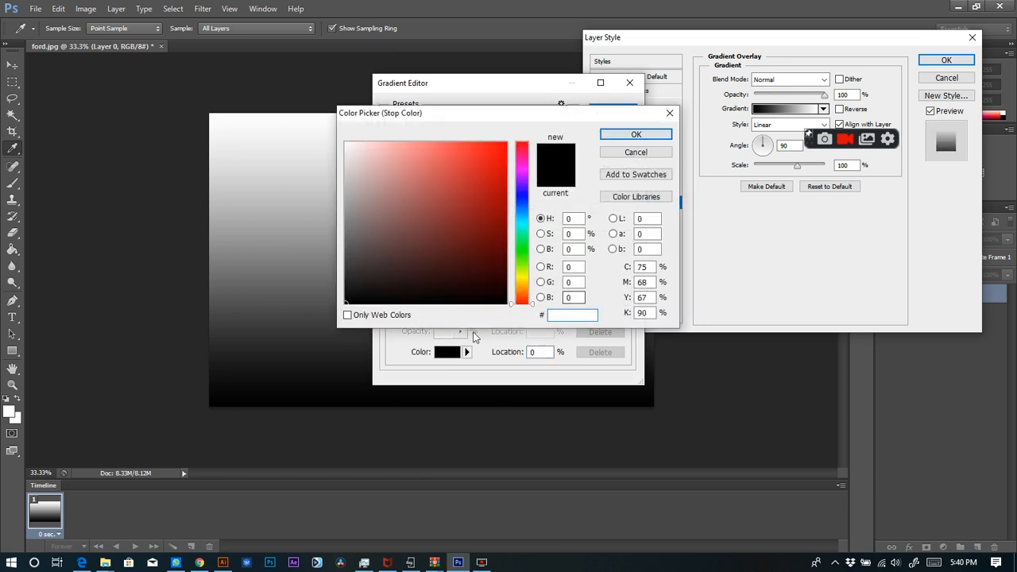
click(223, 563)
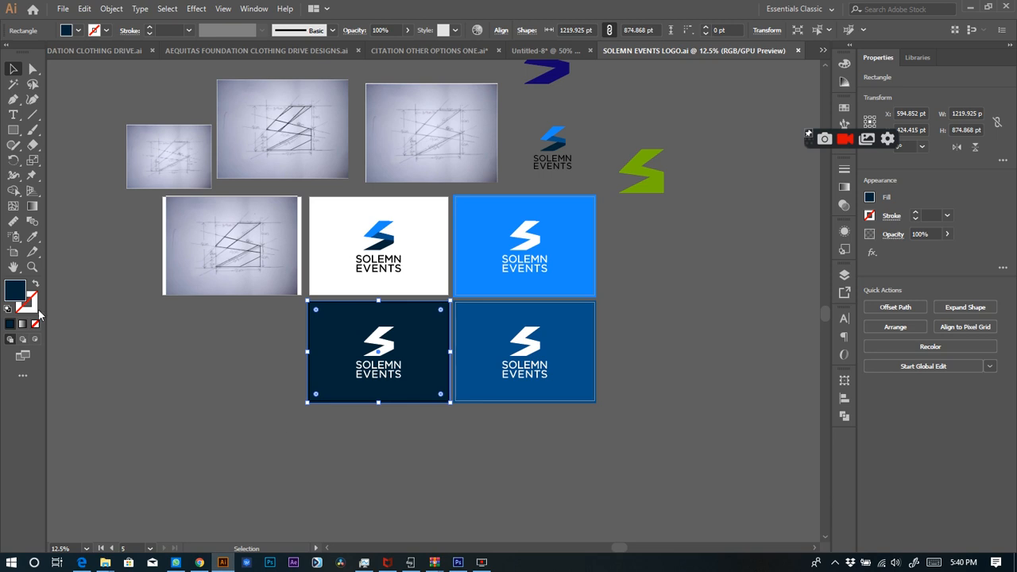
double_click(14, 291)
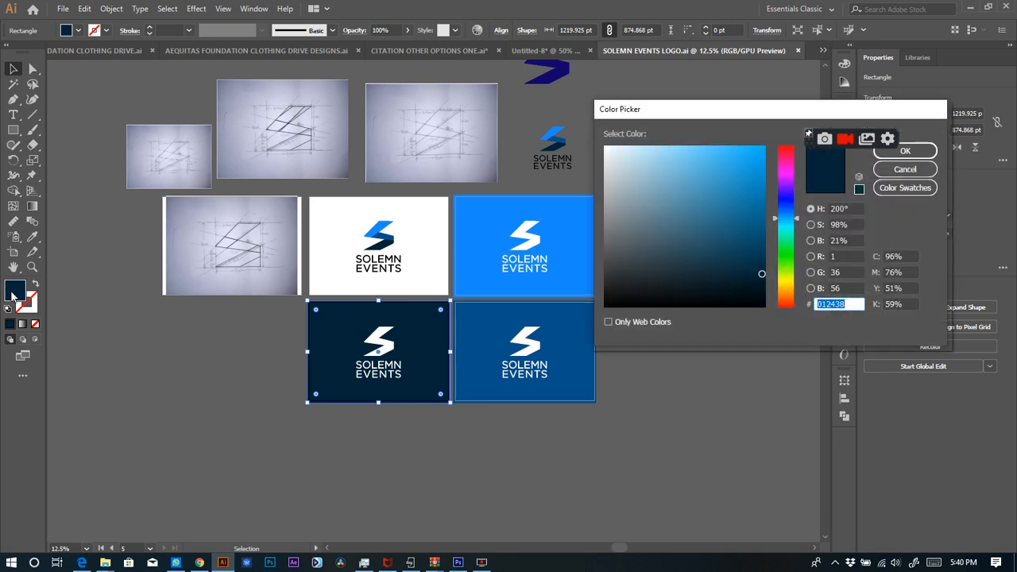
click(898, 169)
click(458, 563)
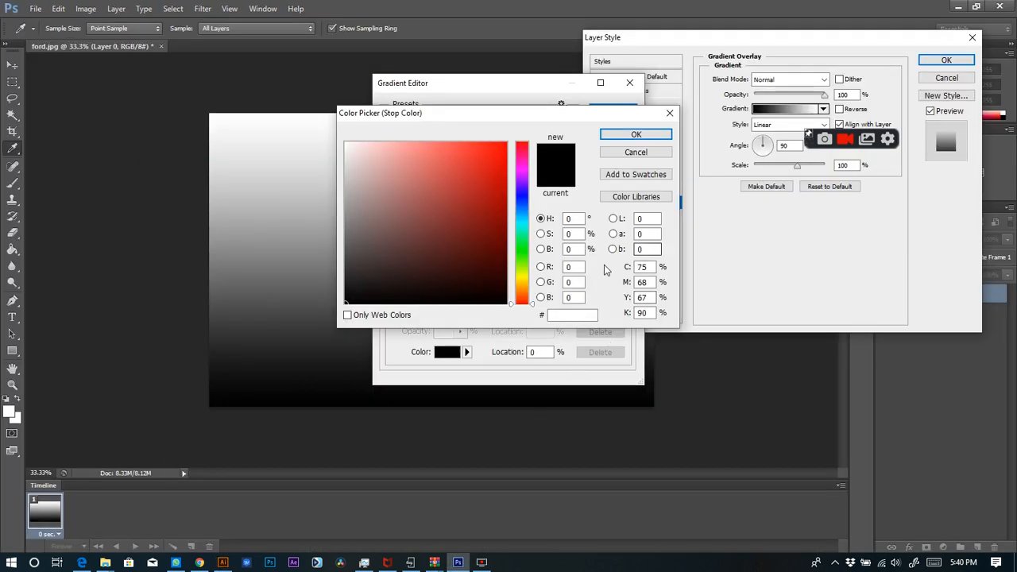
click(578, 315)
text(012438)
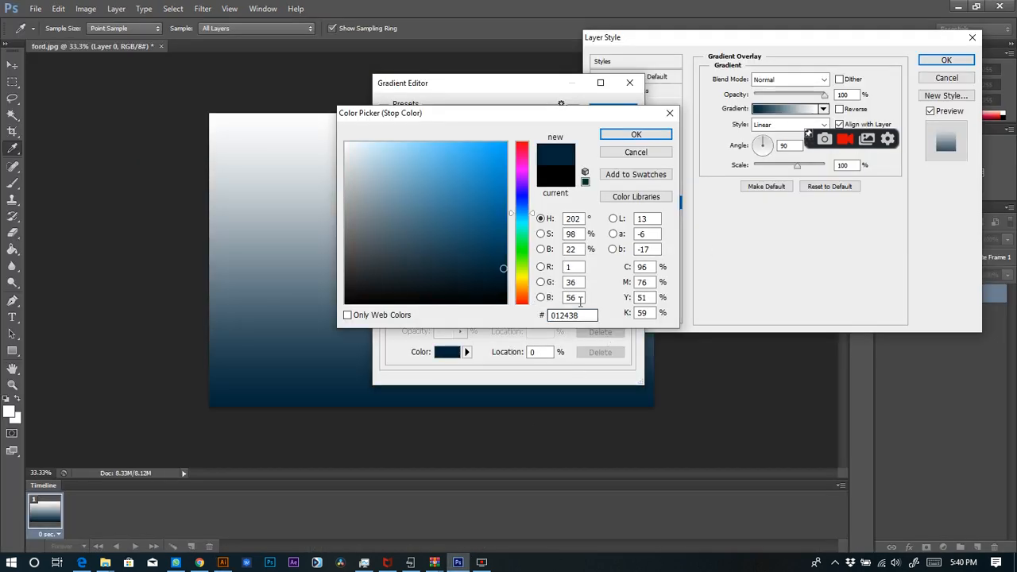
click(636, 135)
- Set the gradient's ending color stop to 012438 and accept the gradient
double_click(626, 302)
text(012438)
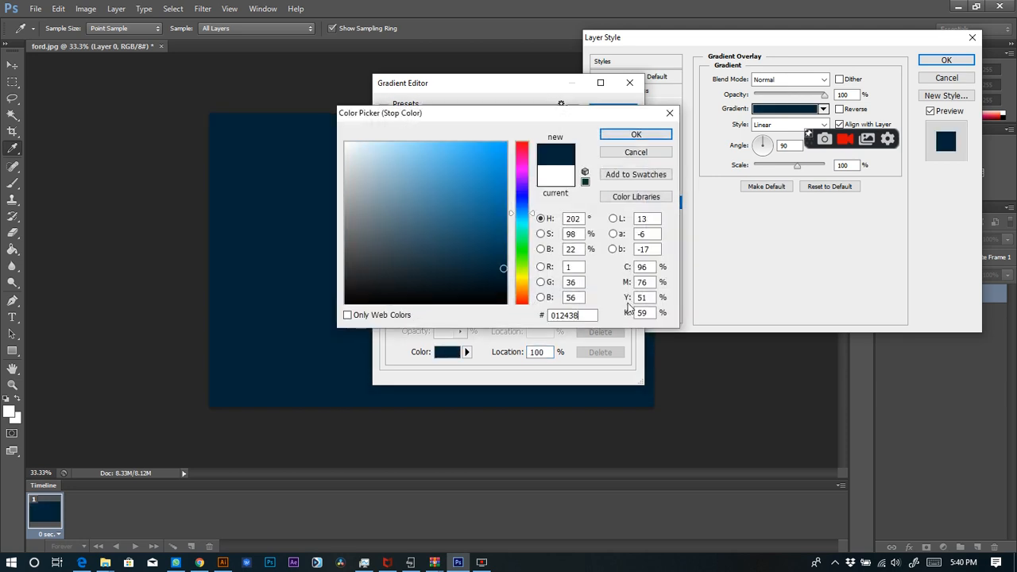
click(624, 135)
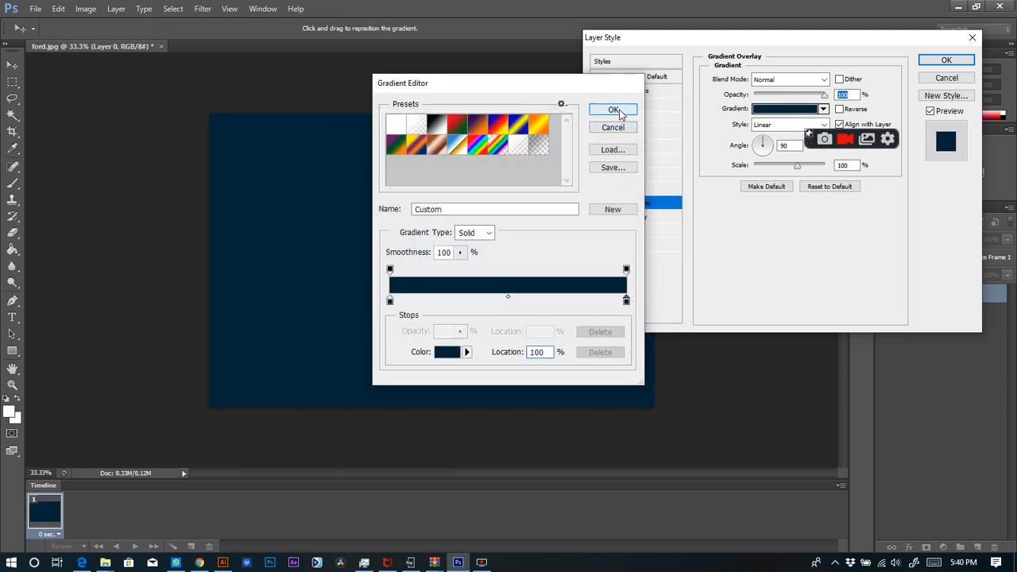
click(611, 108)
- Cycle through the gradient overlay's blend modes, settle on Linear Light, and apply the layer style
click(781, 80)
click(766, 103)
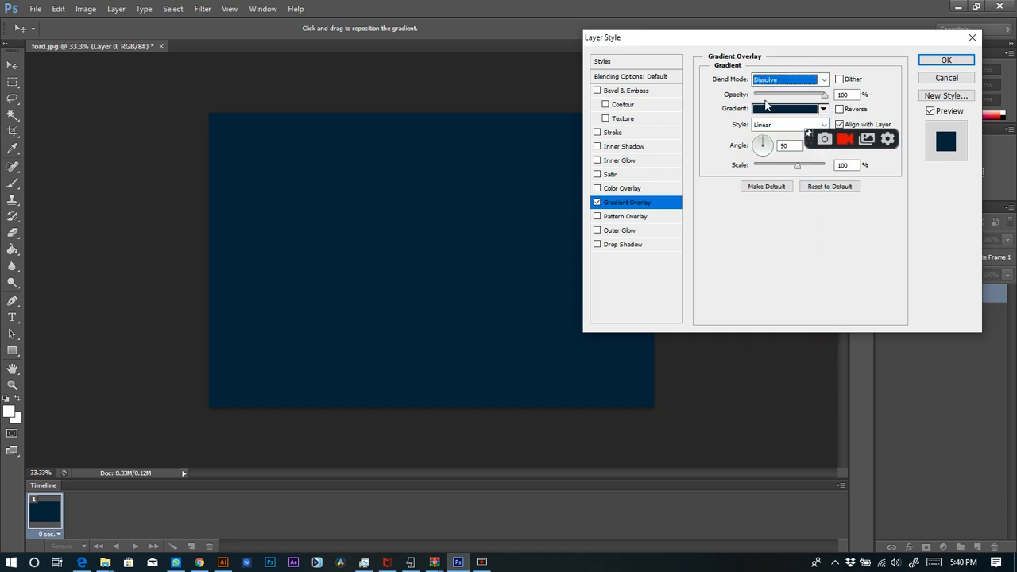
key(Down)
key(Down)
key(Up)
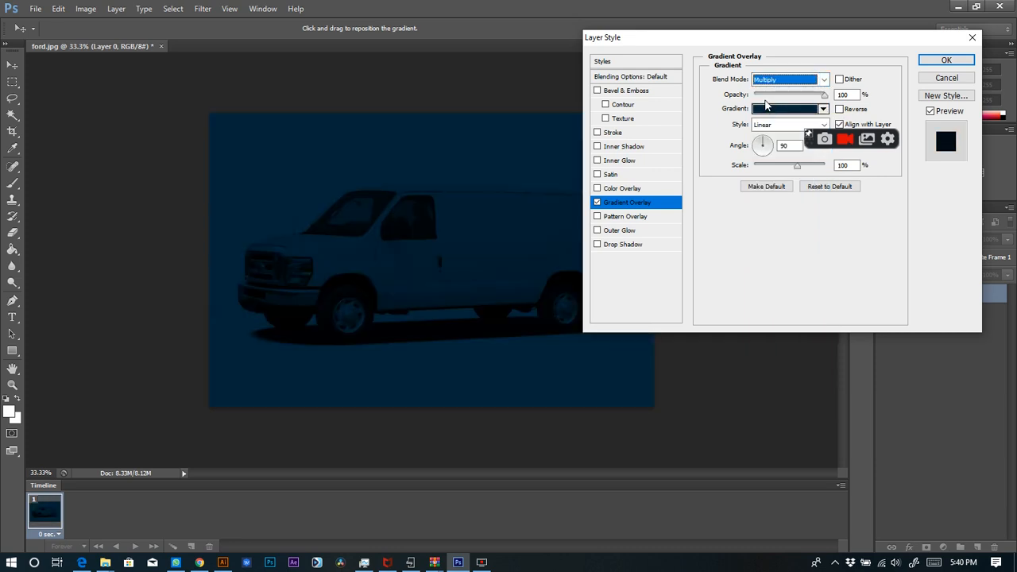
key(Down)
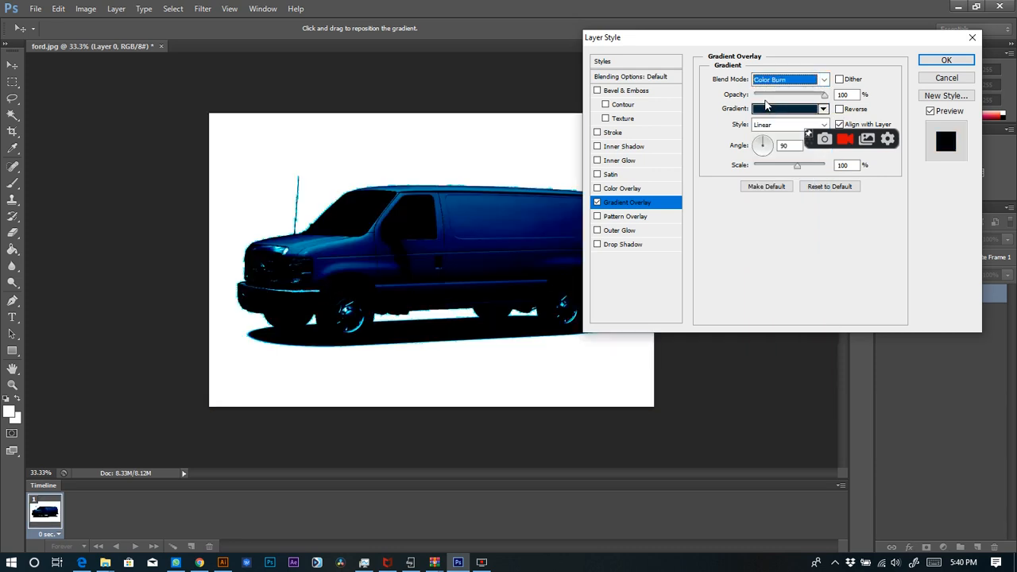
key(Down)
key(Down)
key(Up)
key(Down)
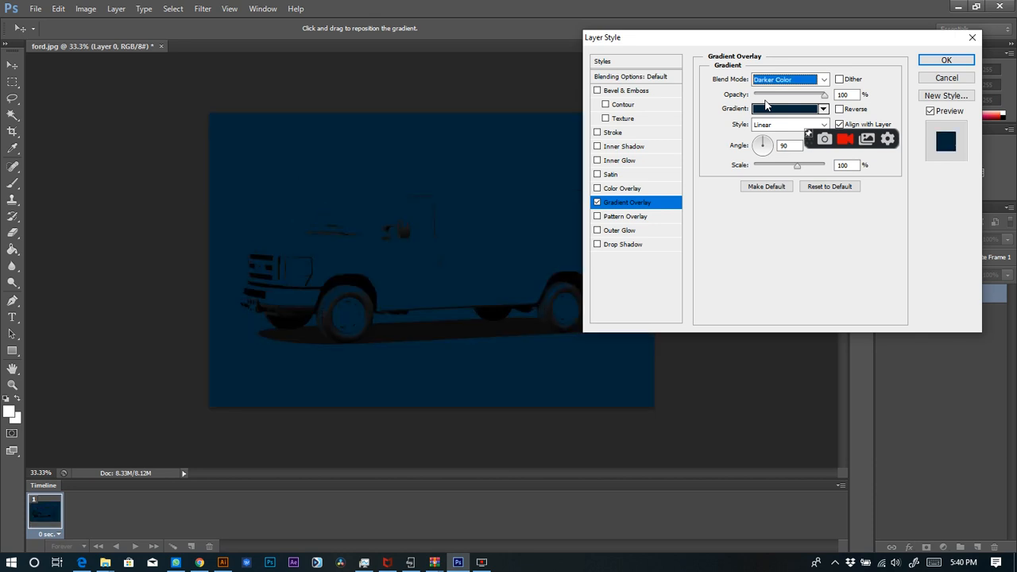
key(Down)
key(Down)
key(Down)
key(Down)
key(Down)
key(Down)
key(Down)
key(Down)
key(Down)
key(Down)
key(Up)
key(Down)
key(Up)
key(Down)
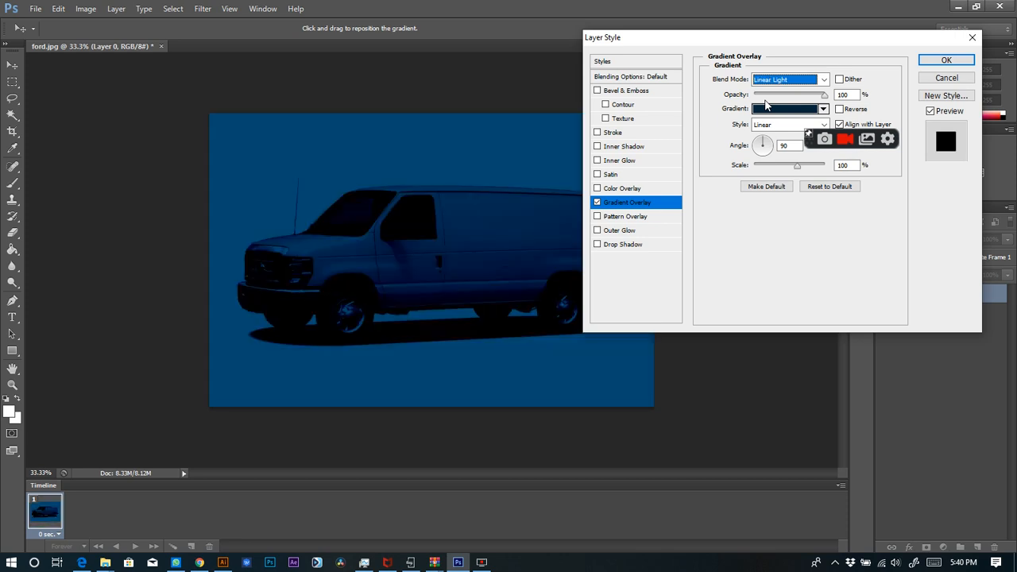
key(Up)
key(Down)
key(Up)
key(Up)
key(Down)
key(Down)
click(935, 60)
- Save the navy van as a JPEG over the existing ford - Copy file in the SOLEMN EVENTS folder, at quality 12
key(ctrl+shift+s)
click(272, 396)
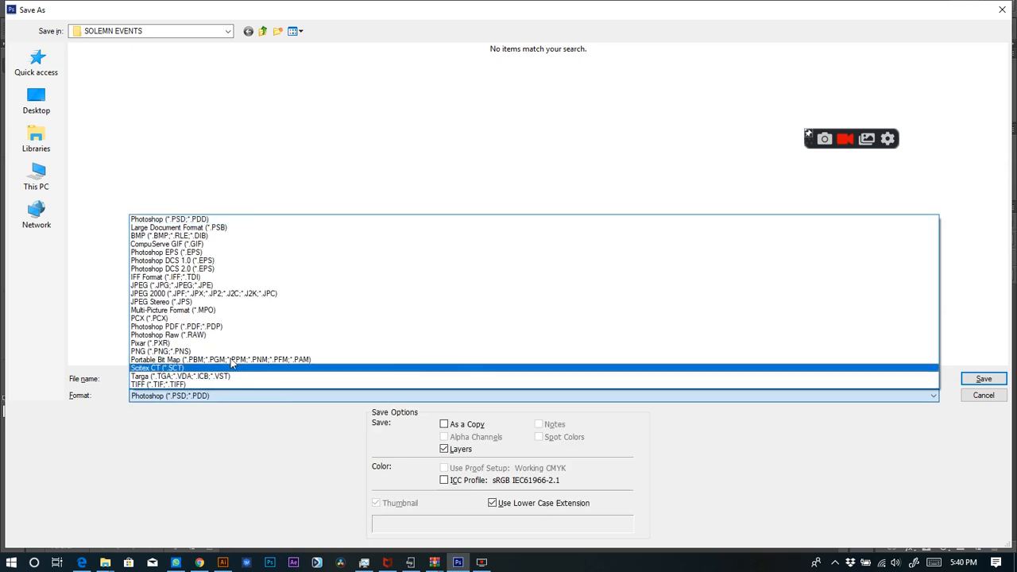
click(208, 286)
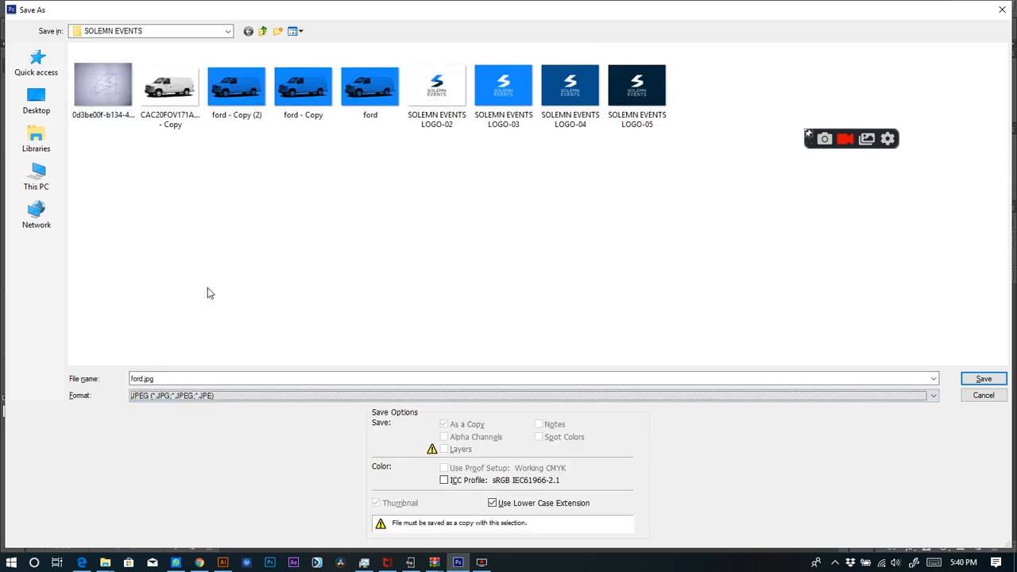
double_click(287, 88)
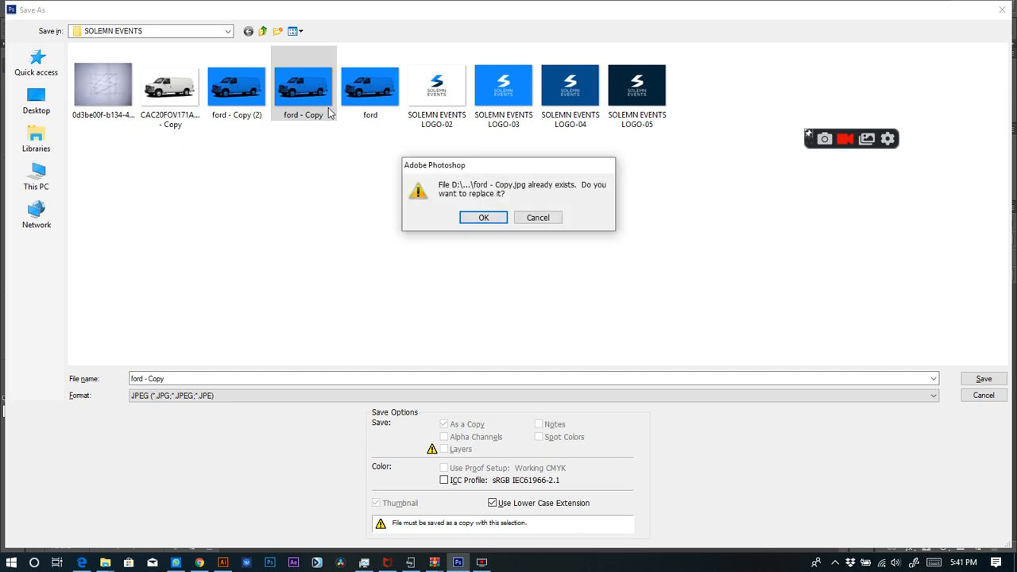
click(469, 221)
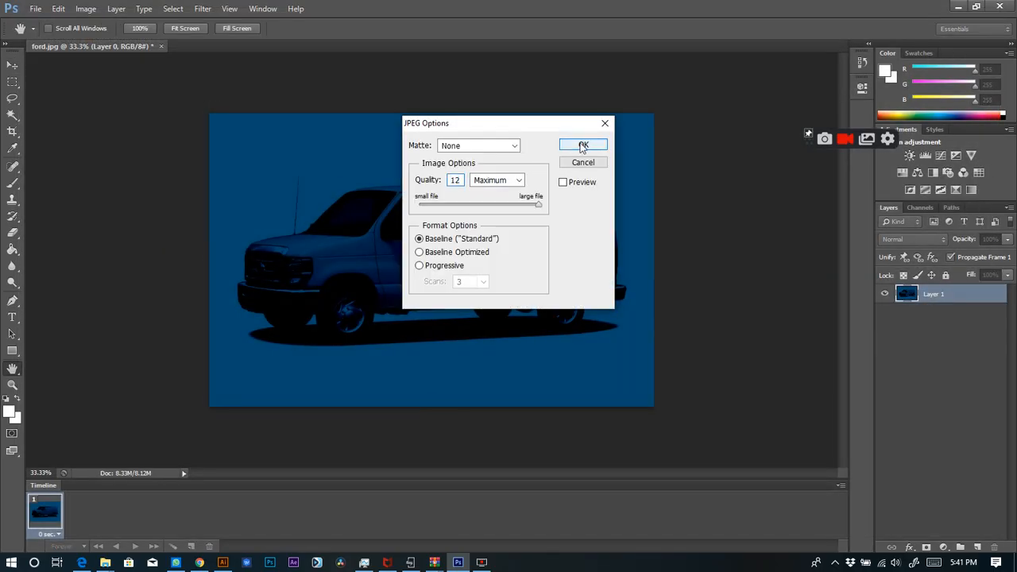
click(583, 146)
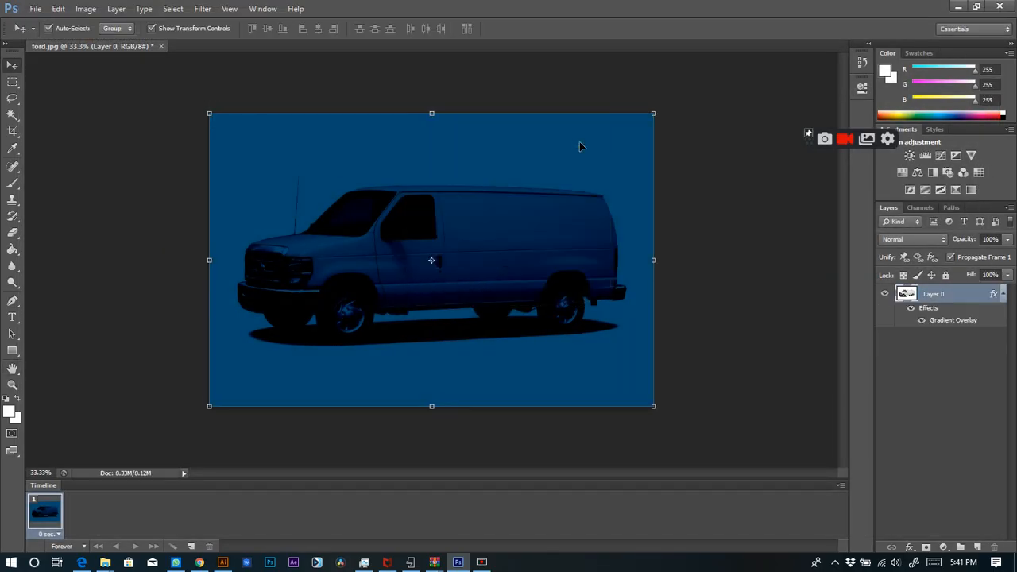
- Step backward in the van document to remove the navy gradient overlay and restore the locked Background layer
click(59, 8)
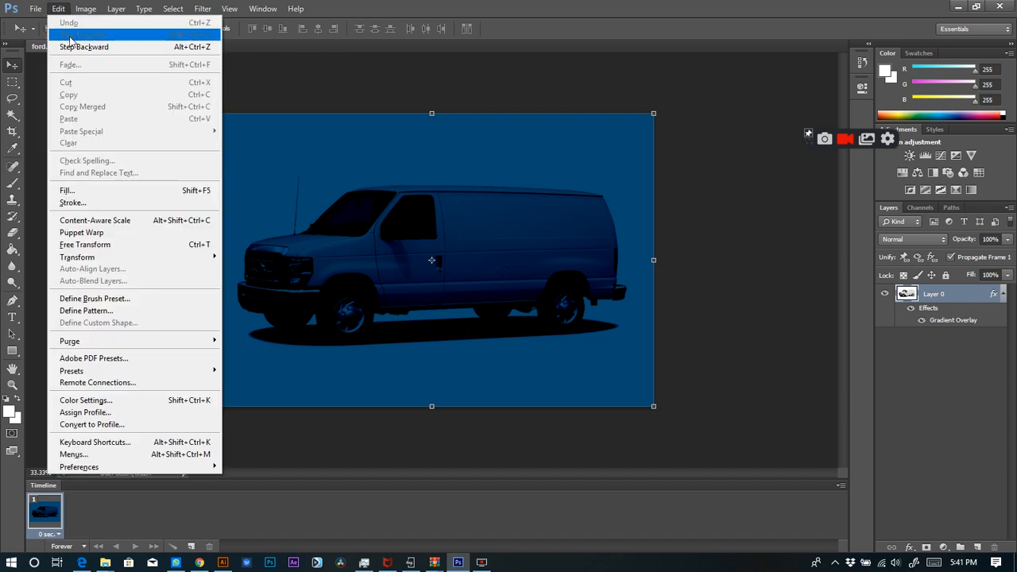
click(68, 18)
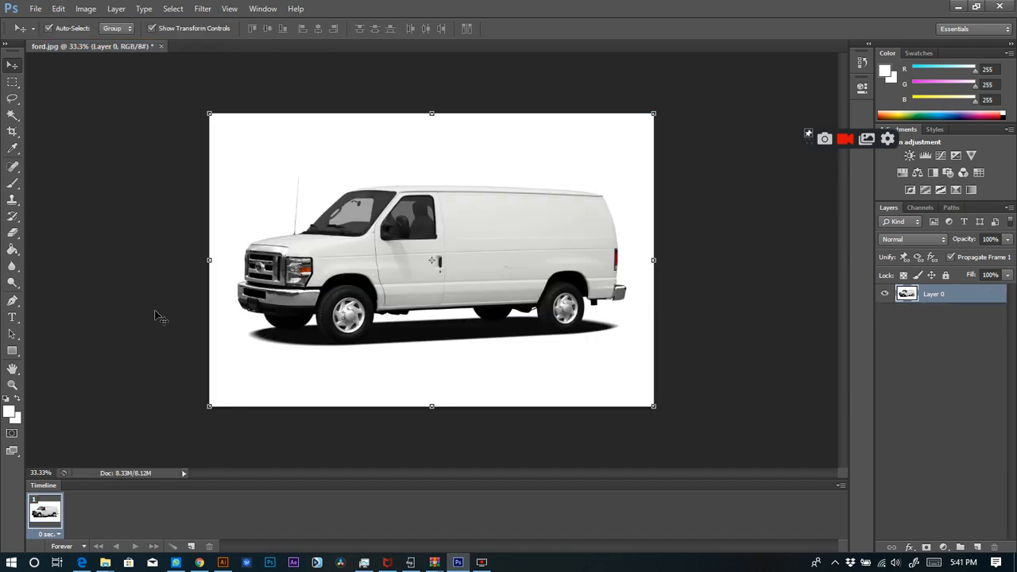
click(59, 9)
click(72, 51)
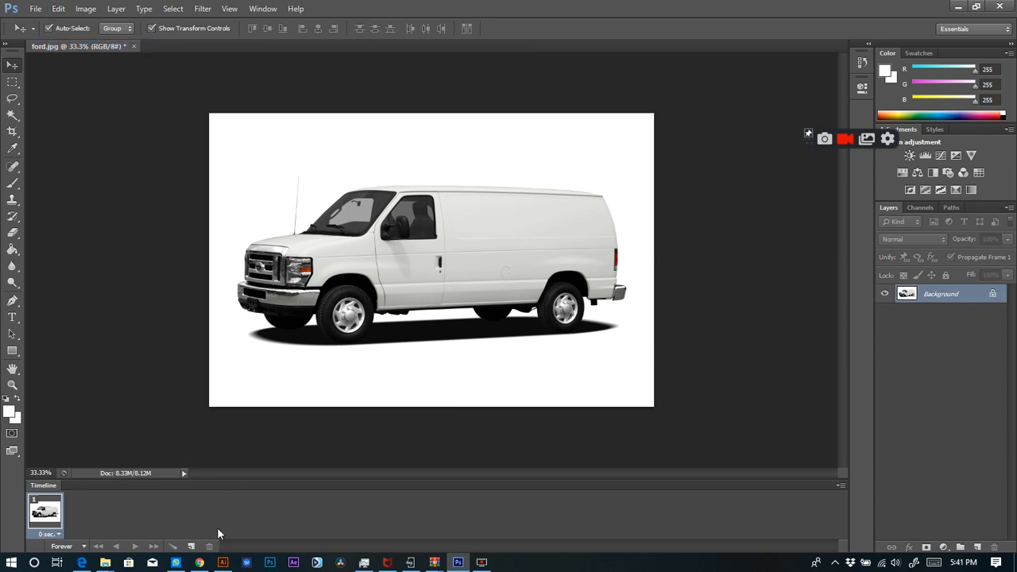
- Switch to Illustrator and copy the hex fill code of the medium-blue logo background, leaving its color unchanged
click(223, 562)
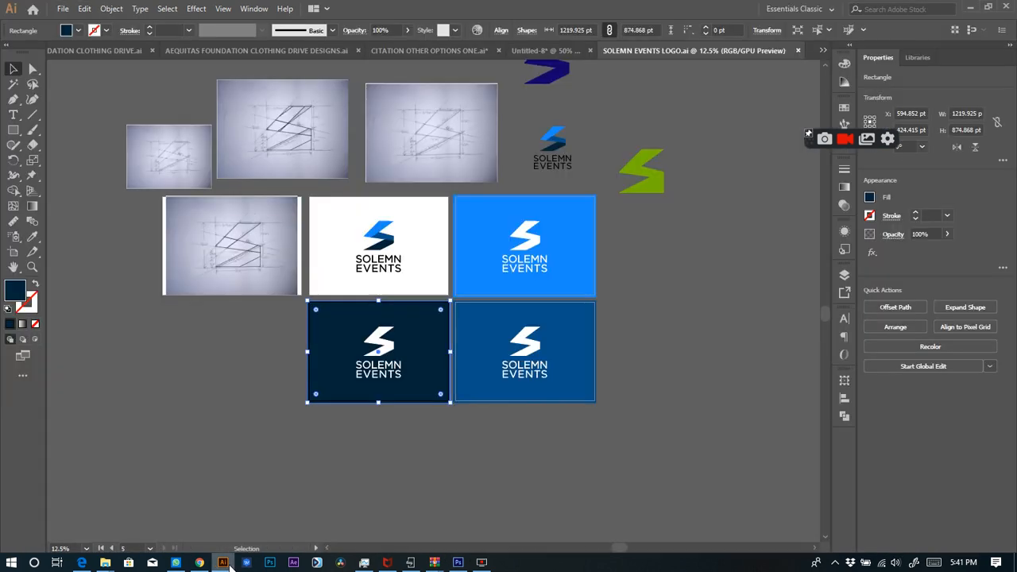
click(479, 337)
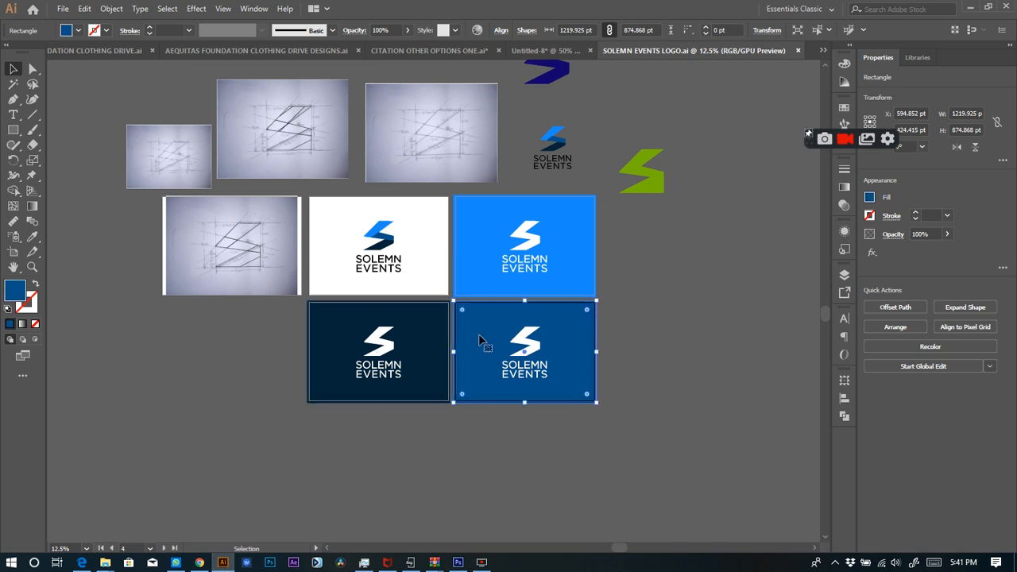
double_click(17, 295)
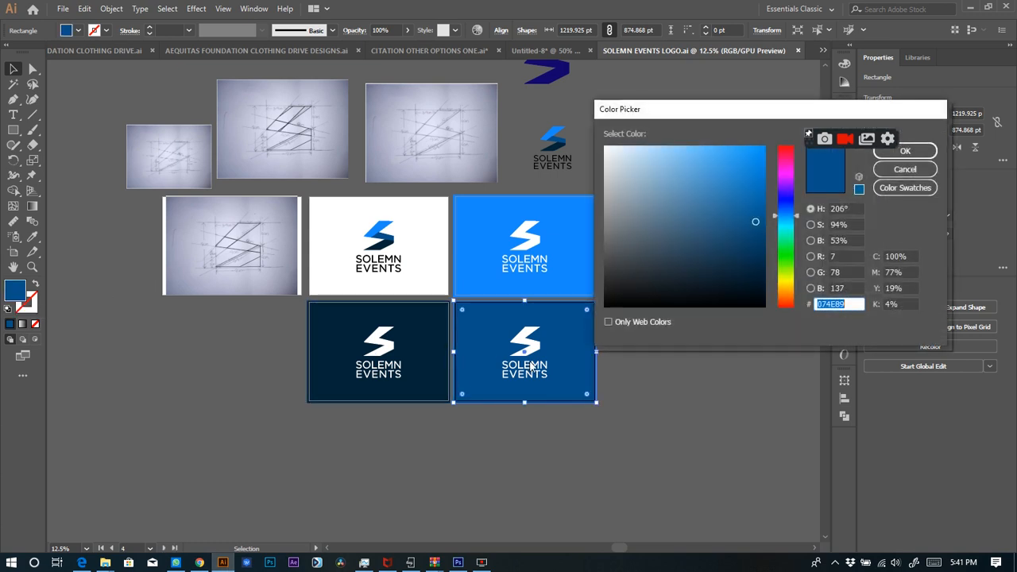
click(905, 169)
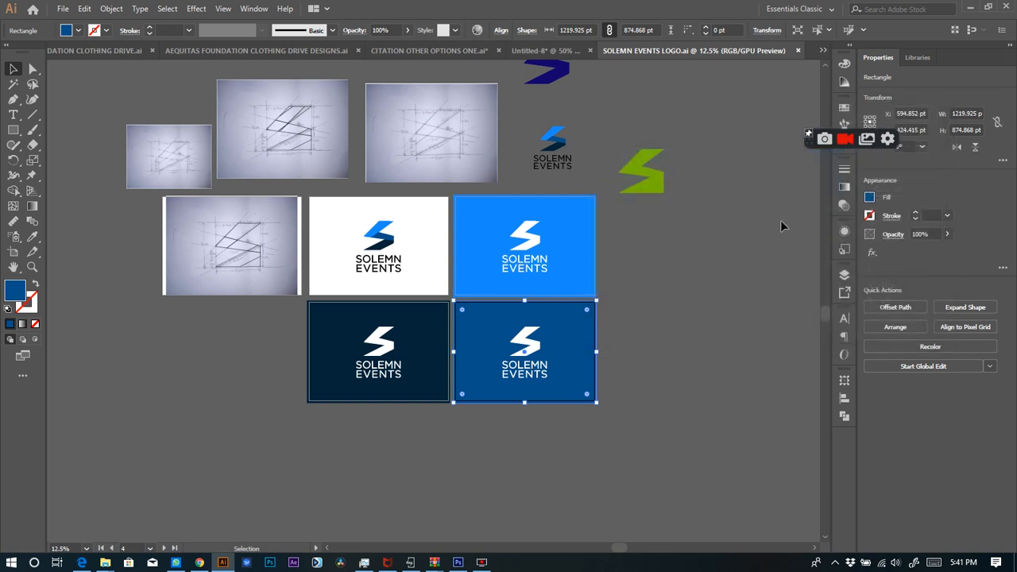
- Return to Photoshop, convert the van's Background into the regular layer Layer 0, and enable a gradient overlay on it
click(457, 561)
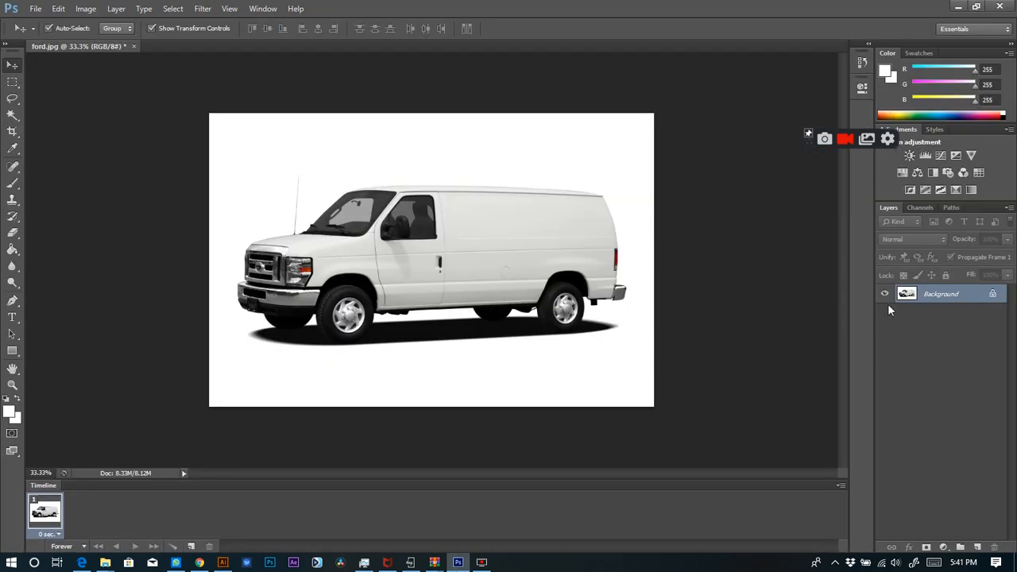
double_click(992, 295)
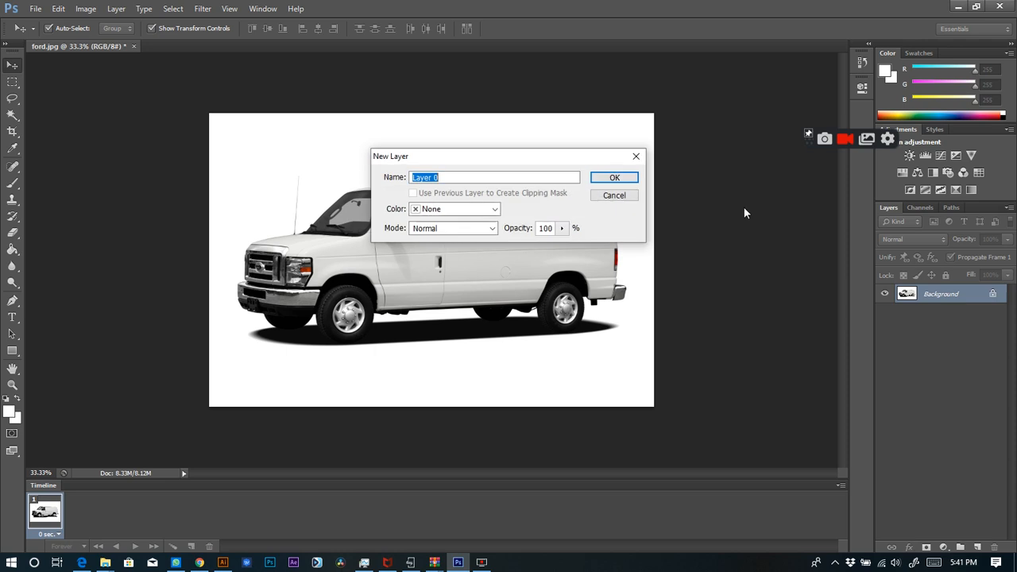
click(627, 178)
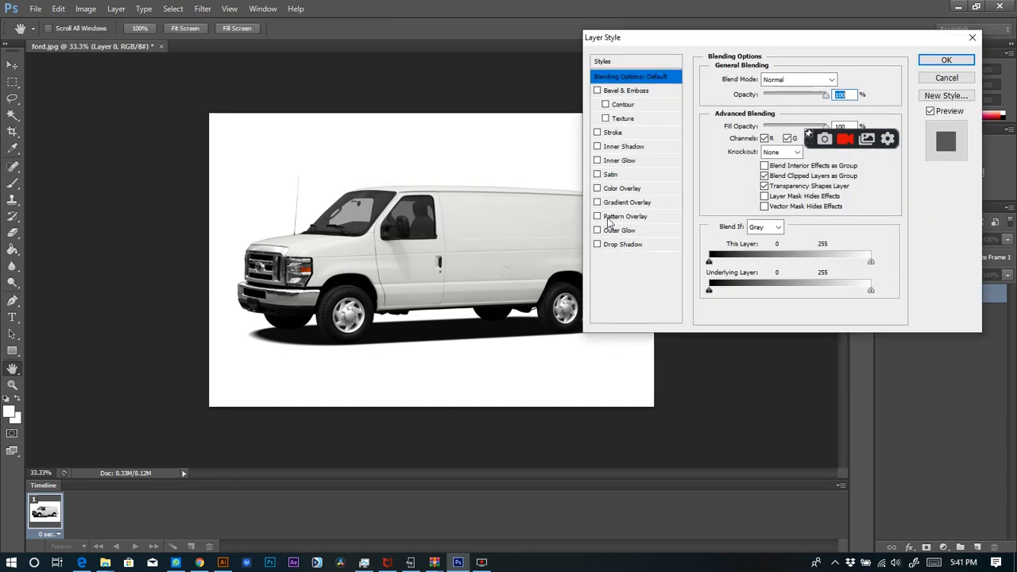
click(625, 202)
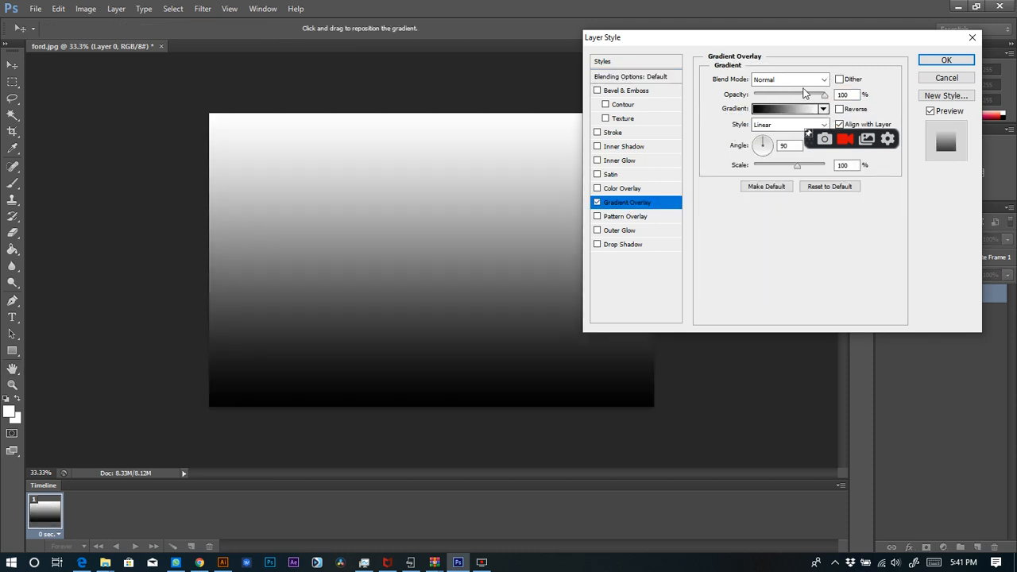
click(637, 205)
- Set both the starting and ending color stops of the overlay gradient to 074E89 and accept the gradient
click(769, 109)
double_click(390, 299)
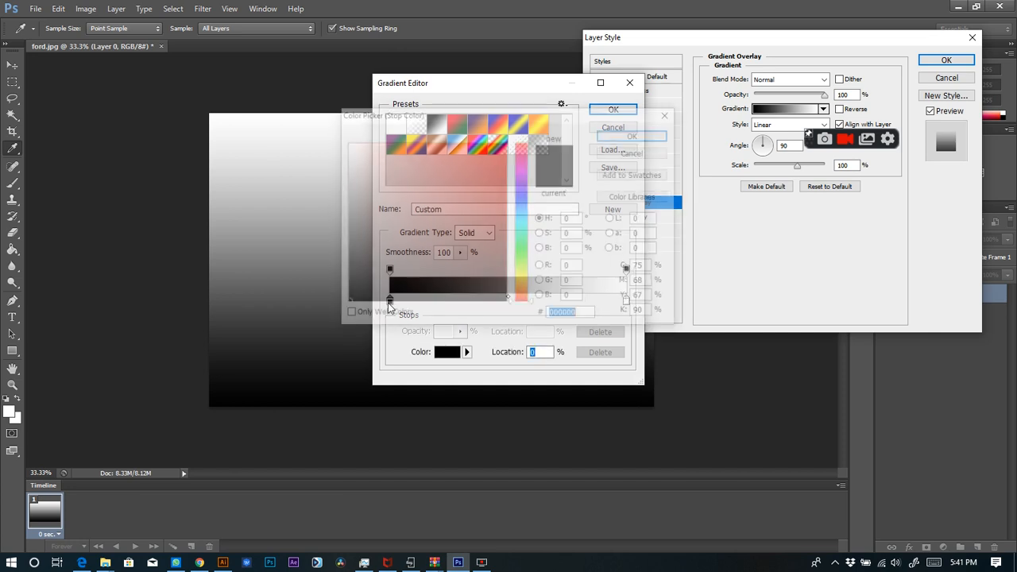
text(074E89)
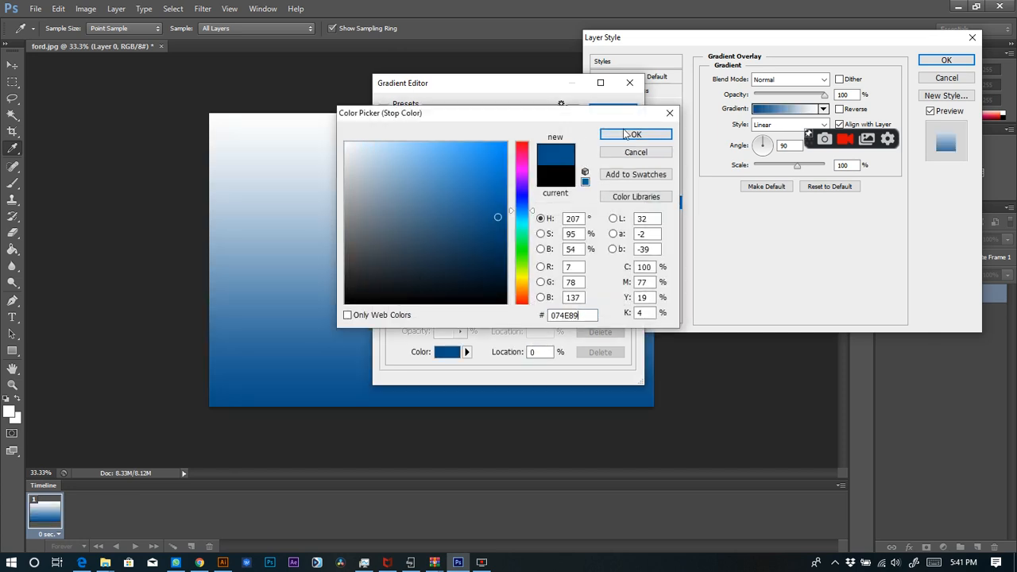
click(626, 135)
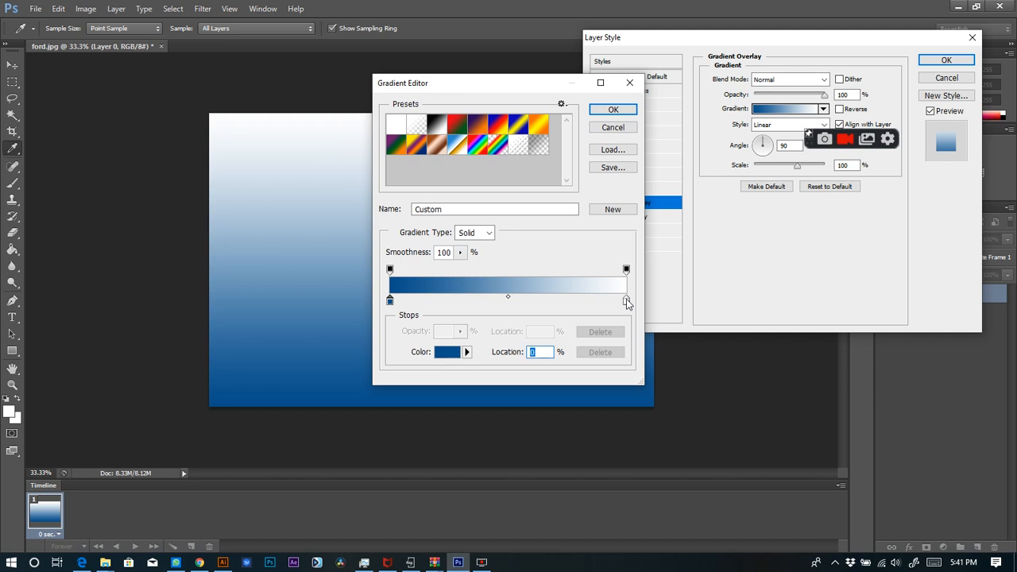
double_click(628, 301)
text(074E89)
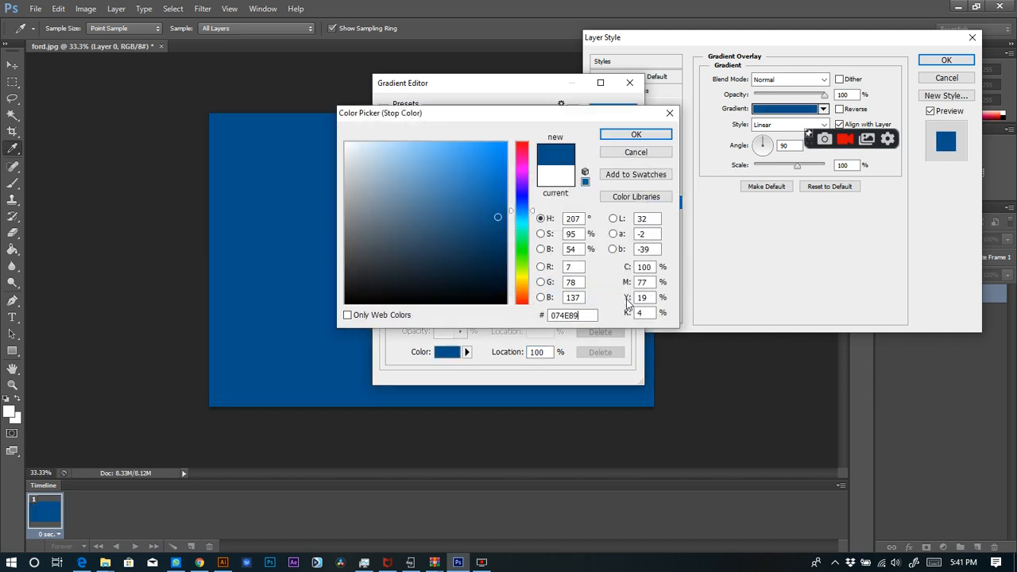
click(636, 135)
click(614, 111)
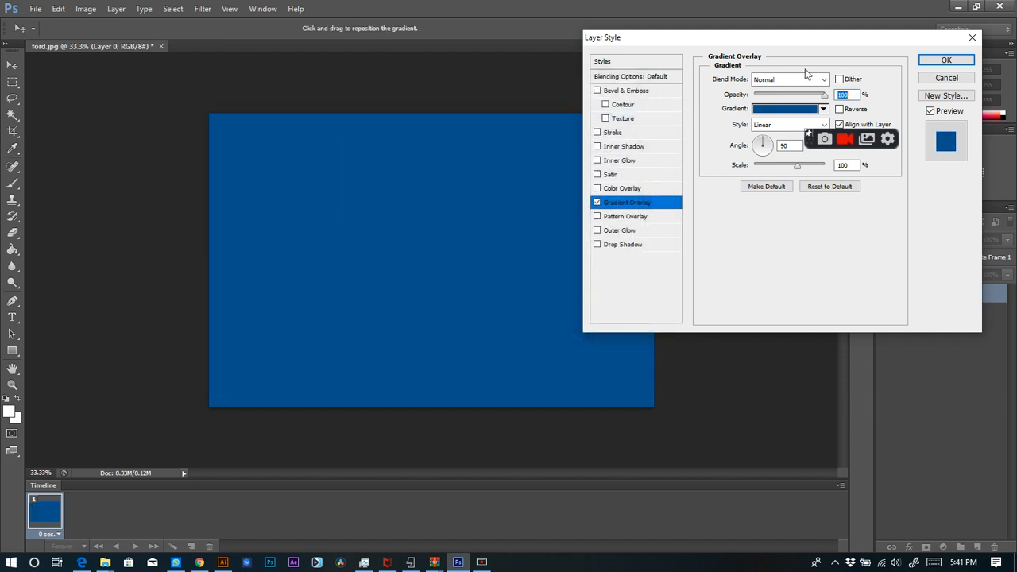
- Set the gradient overlay's blend mode to Multiply and apply the layer style
click(795, 80)
click(790, 104)
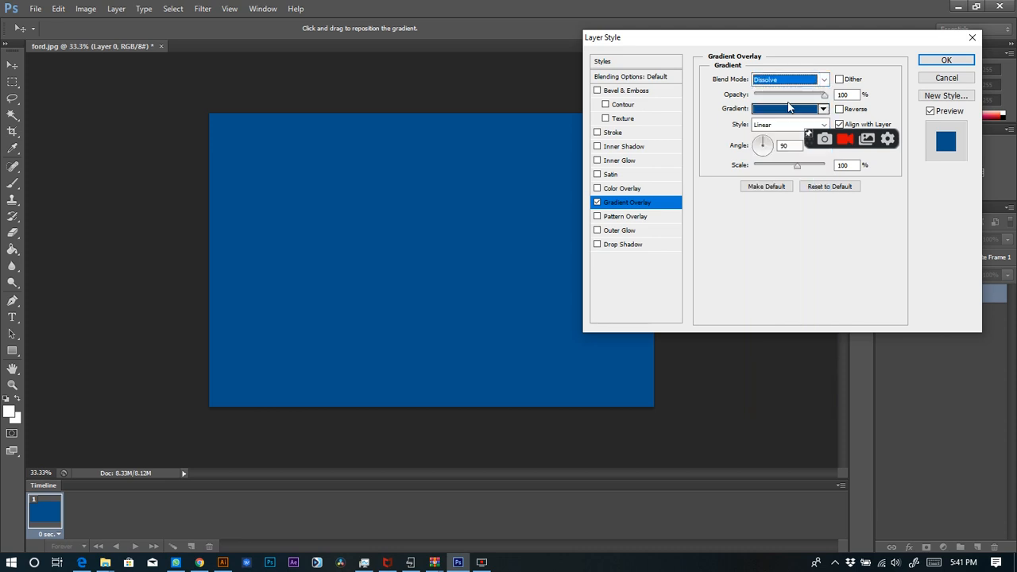
key(Down)
key(Down)
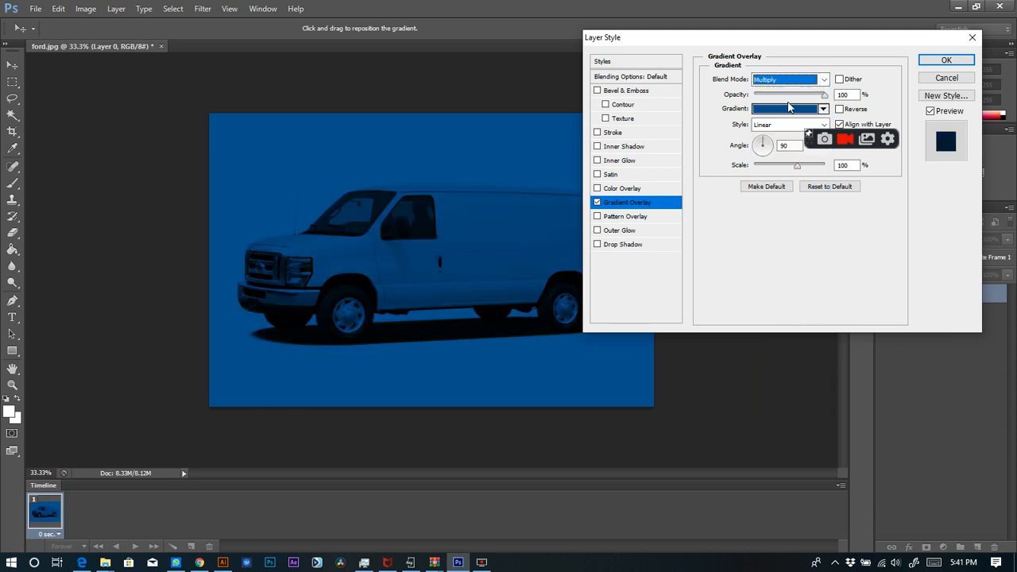
click(947, 59)
- Save the medium-blue van as a JPEG over the existing ford - Copy (2) file in the SOLEMN EVENTS folder
key(ctrl+shift+s)
click(252, 396)
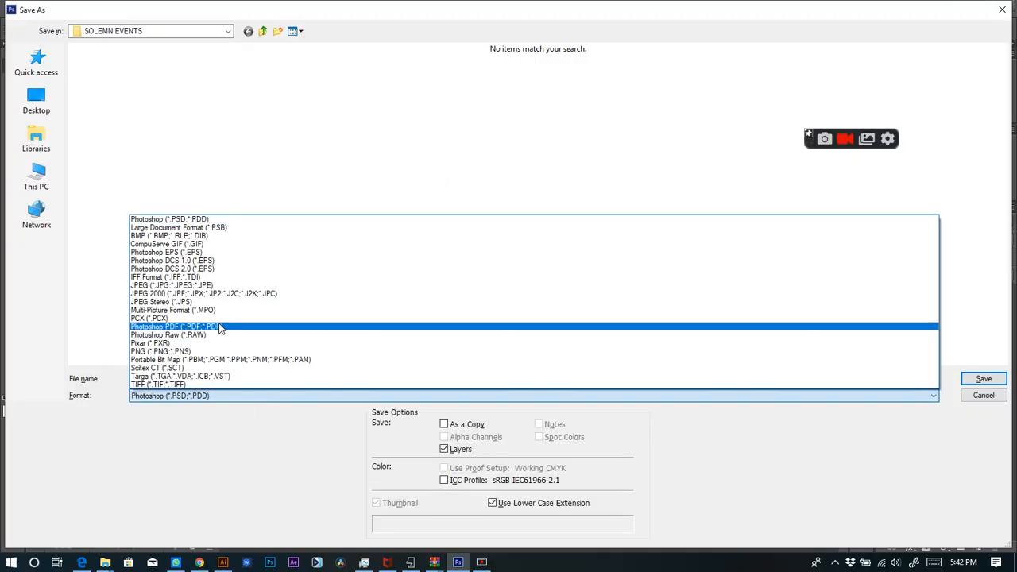
click(224, 284)
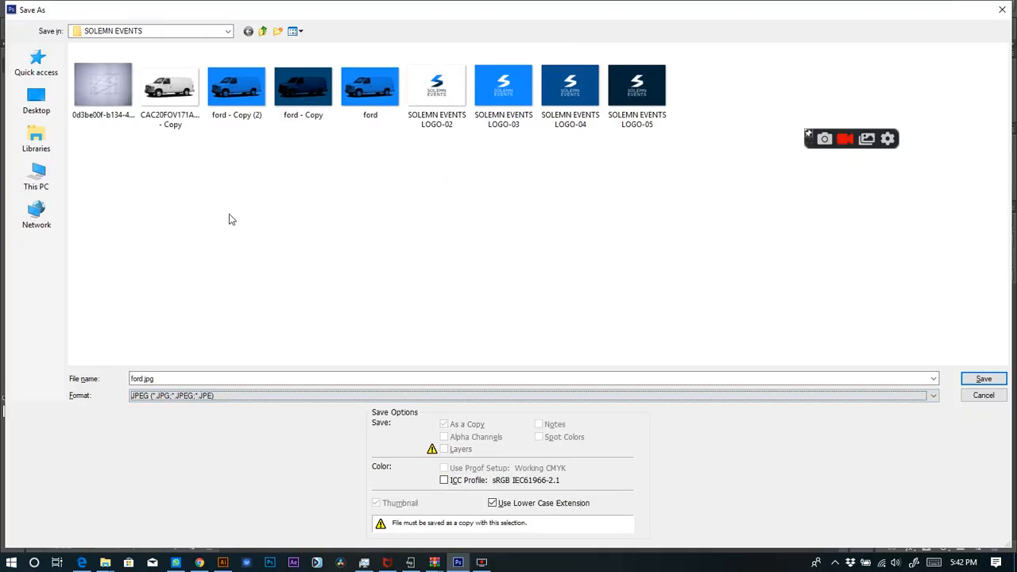
double_click(236, 101)
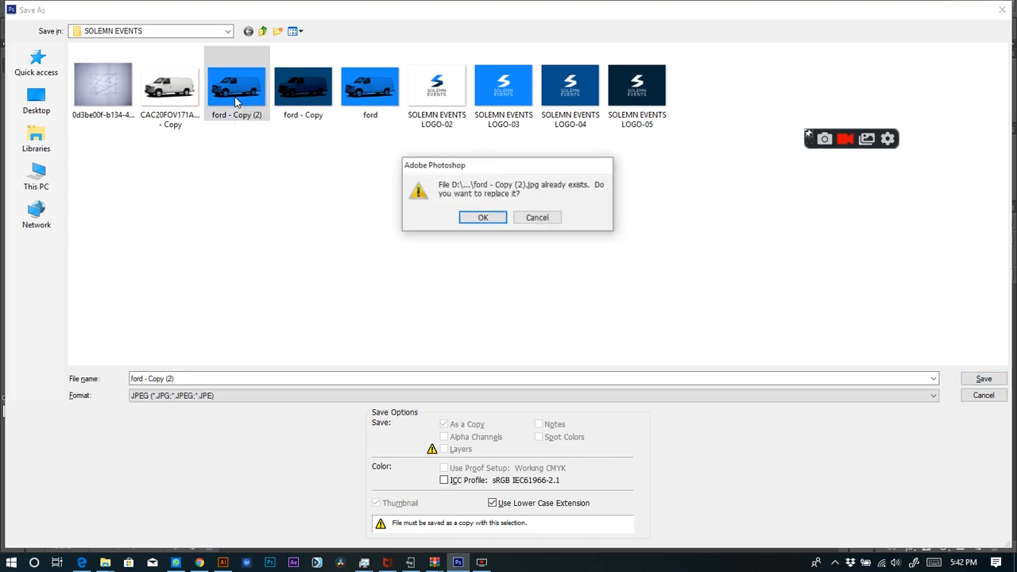
click(477, 217)
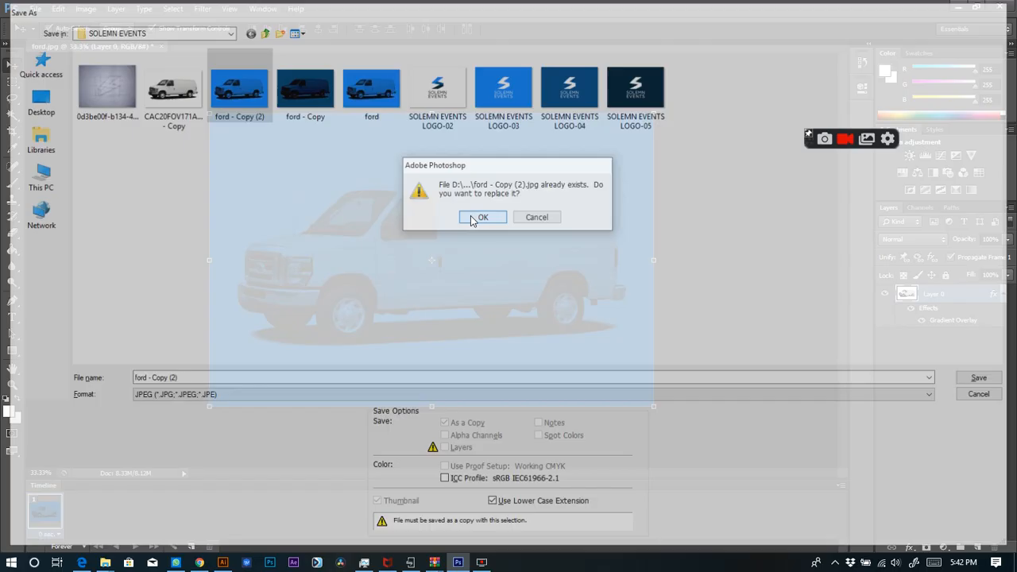
click(584, 145)
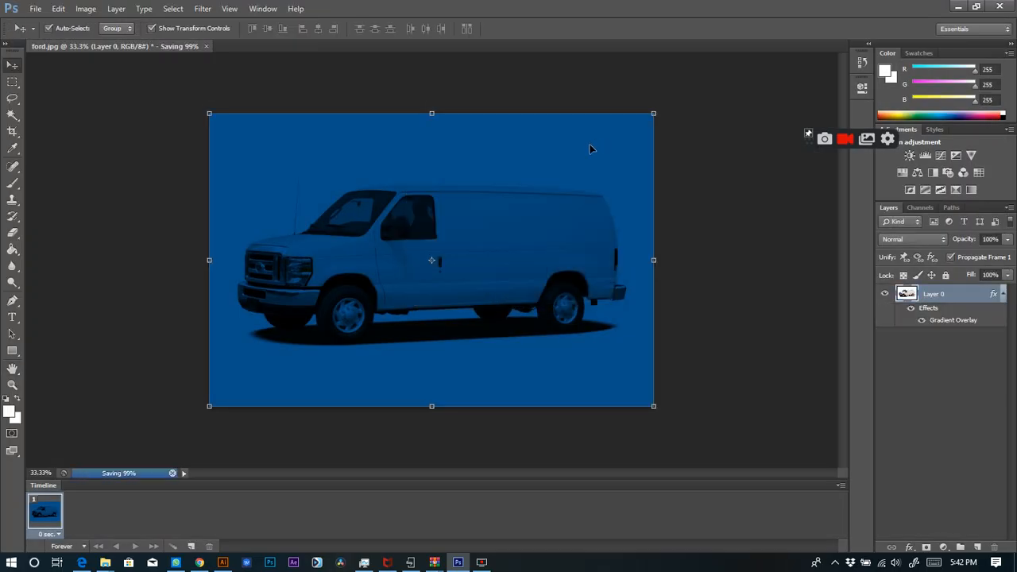
- Place the tinted van images ford, ford - Copy and ford - Copy (2) from the SOLEMN EVENTS folder into Illustrator's Untitled-8 document
mouse_move(105, 563)
click(488, 493)
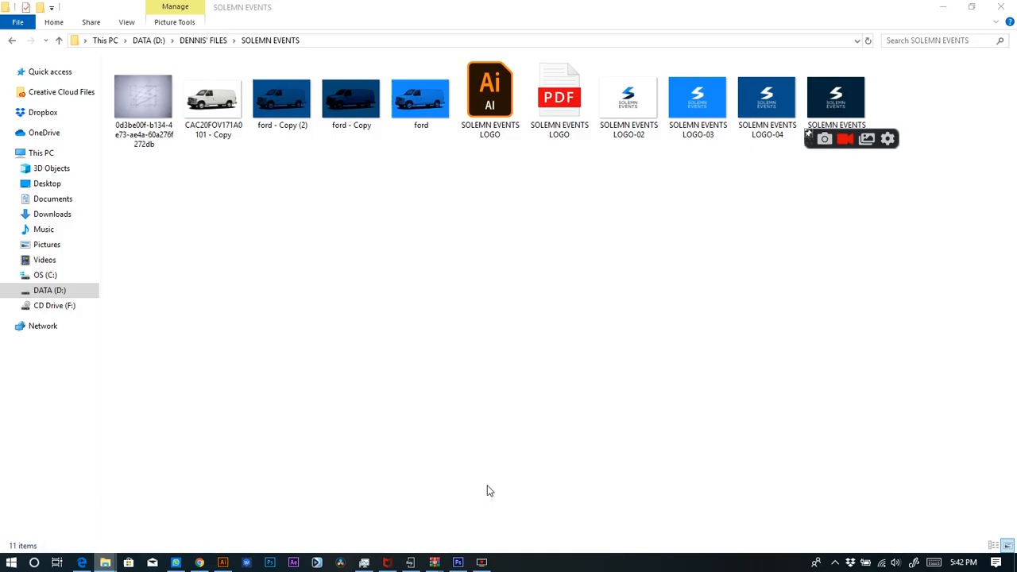
click(288, 102)
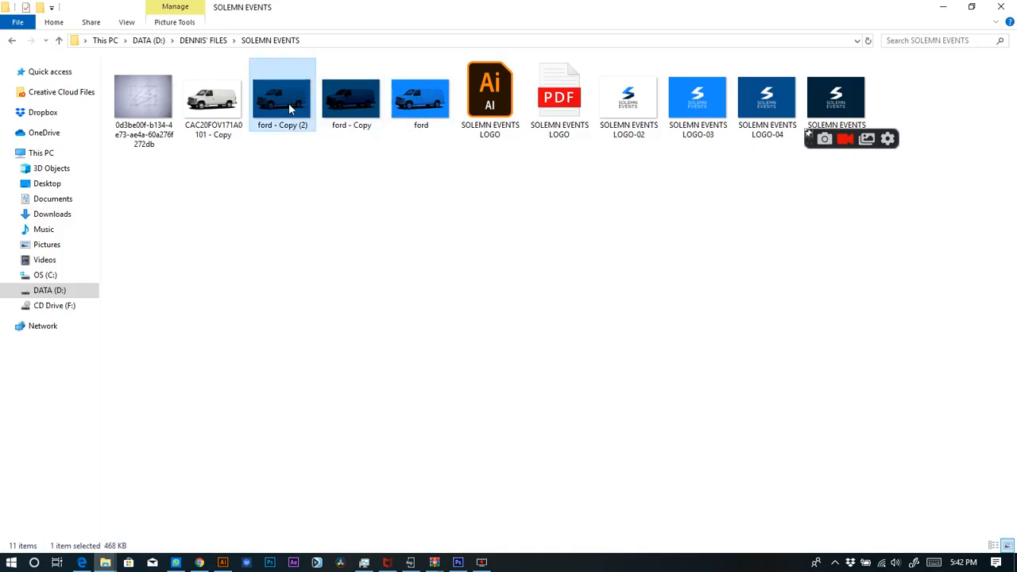
ctrl+click(359, 101)
drag(360, 101, 410, 319)
- Resize and position the stacked van images over the artboard at about 1204 by 795 pt
key(ctrl+minus)
key(ctrl+minus)
drag(682, 140, 567, 213)
drag(340, 254, 342, 243)
drag(574, 376, 589, 389)
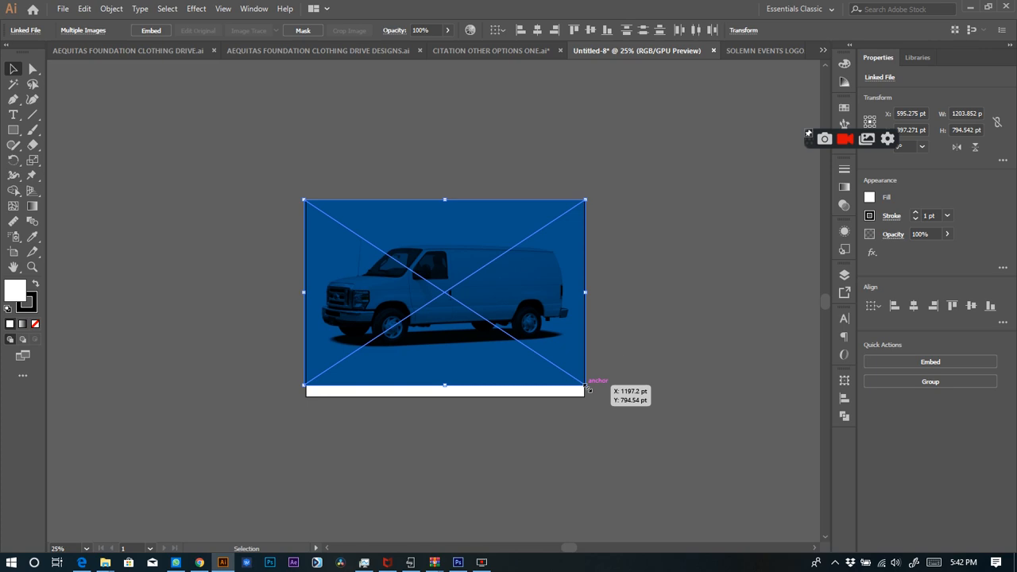
click(670, 264)
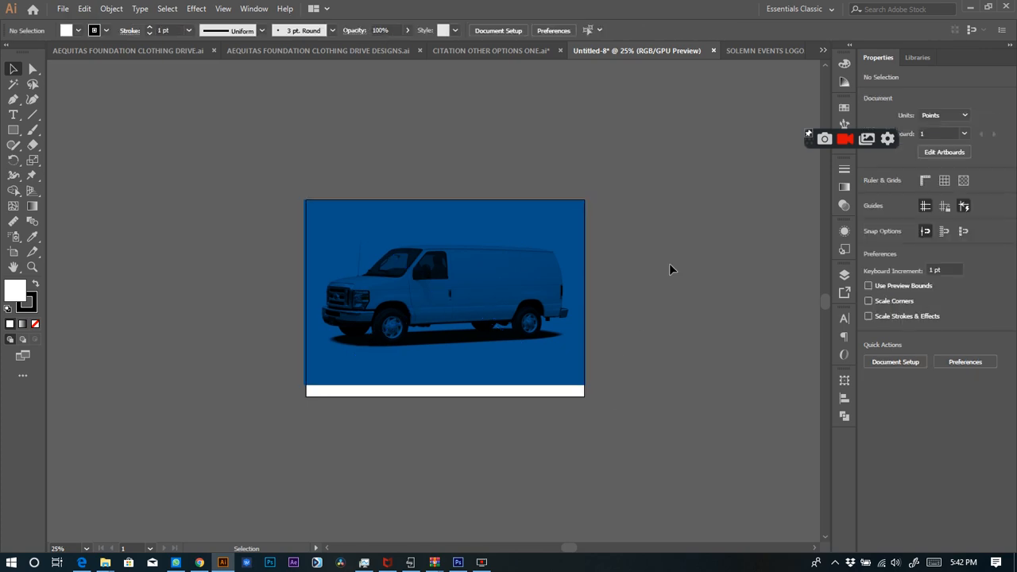
- Copy the full-color Solemn Events logo from SOLEMN EVENTS LOGO.ai into Untitled-8 and put it beside the artboard, on the pasteboard
click(748, 49)
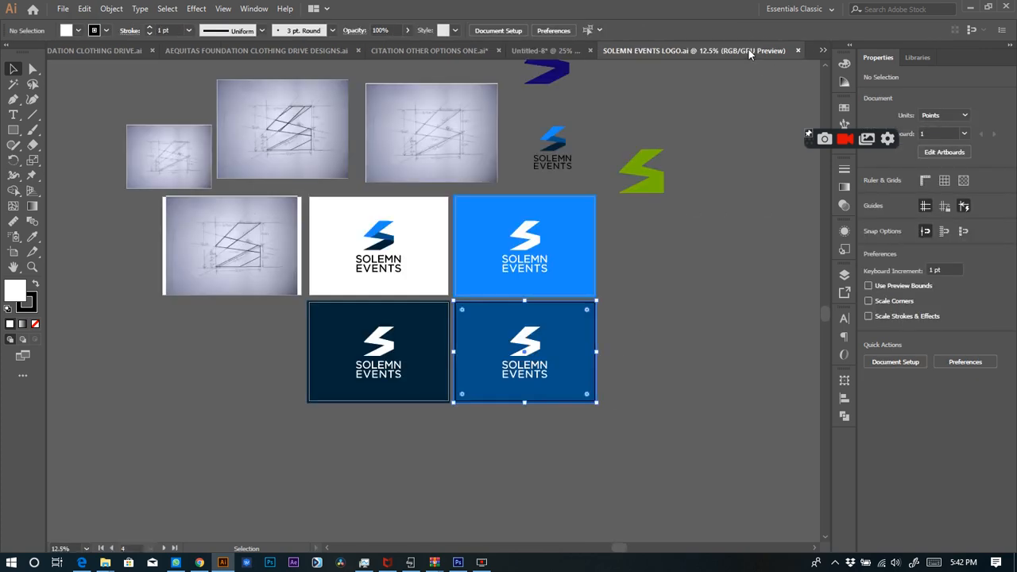
click(382, 231)
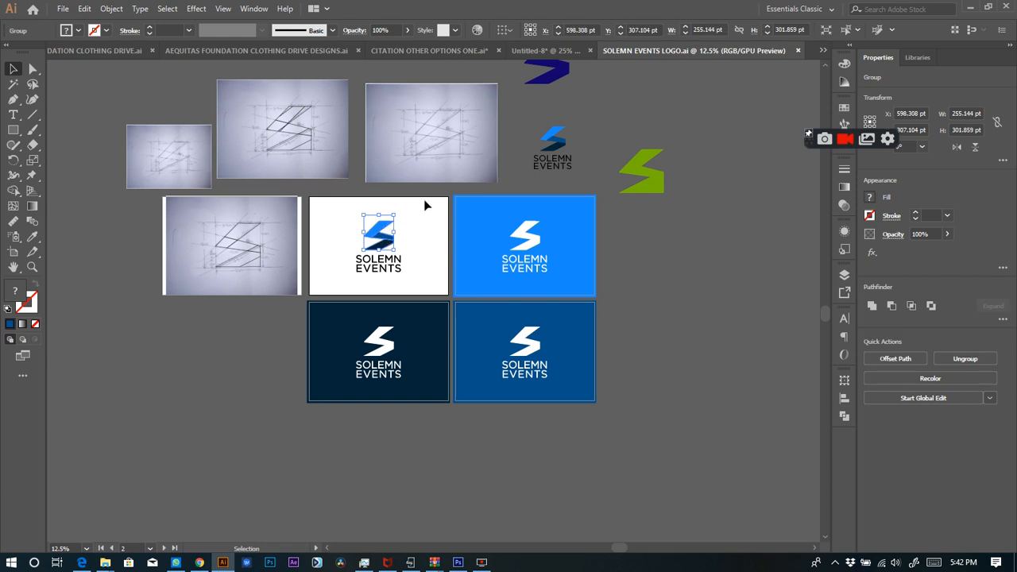
key(a)
drag(338, 212, 415, 286)
key(v)
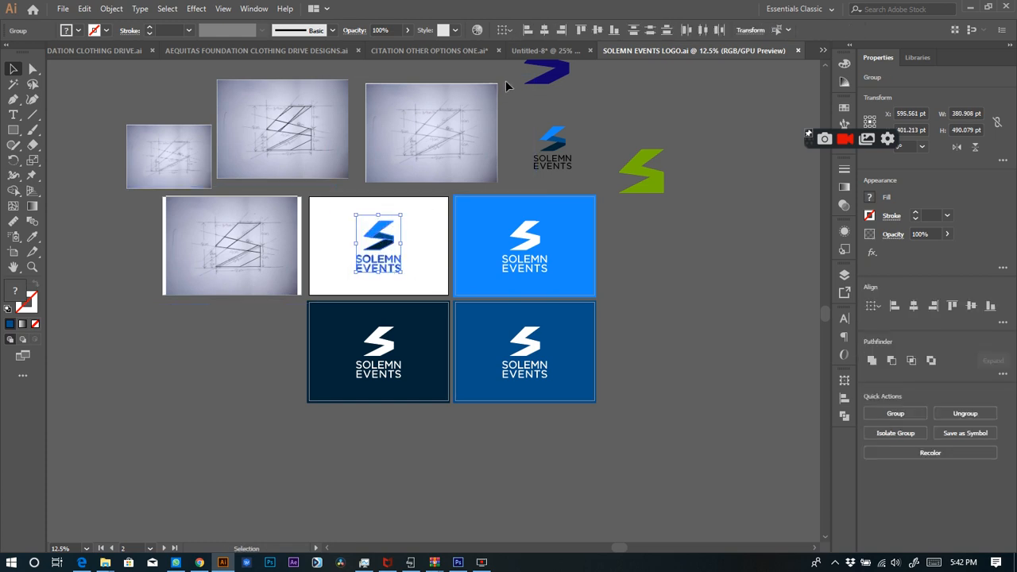
click(538, 51)
key(ctrl+v)
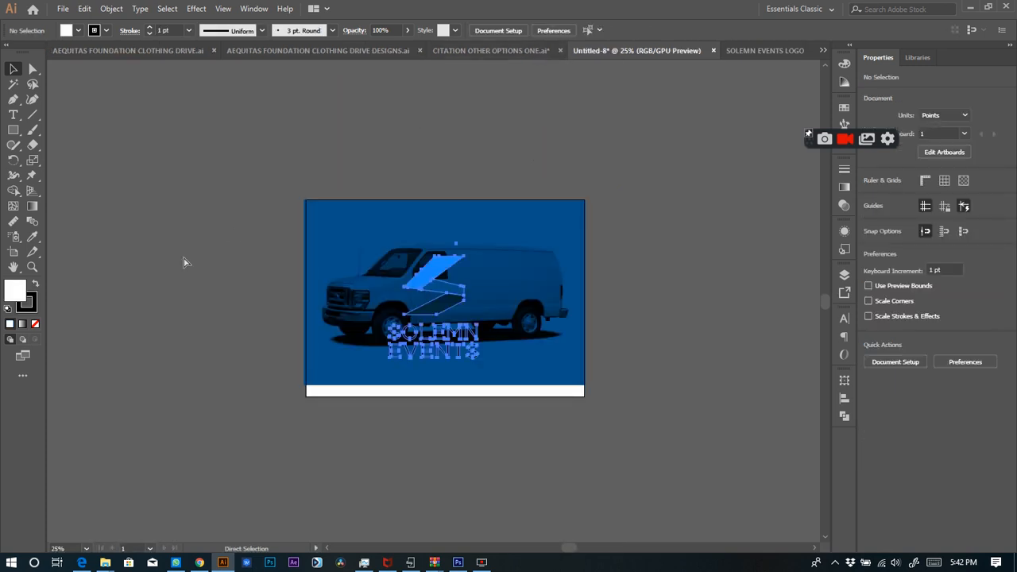
drag(441, 289, 153, 148)
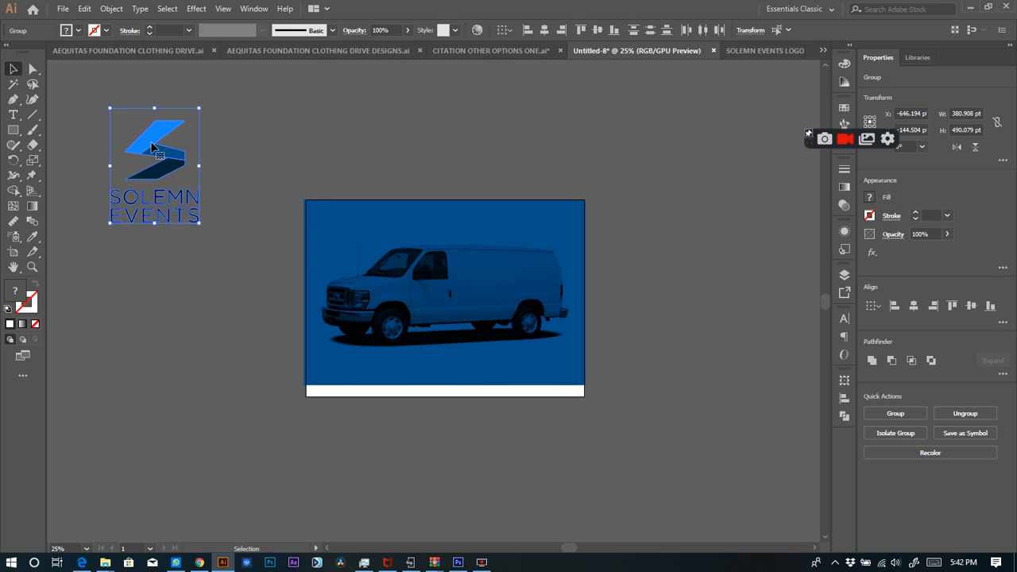
key(a)
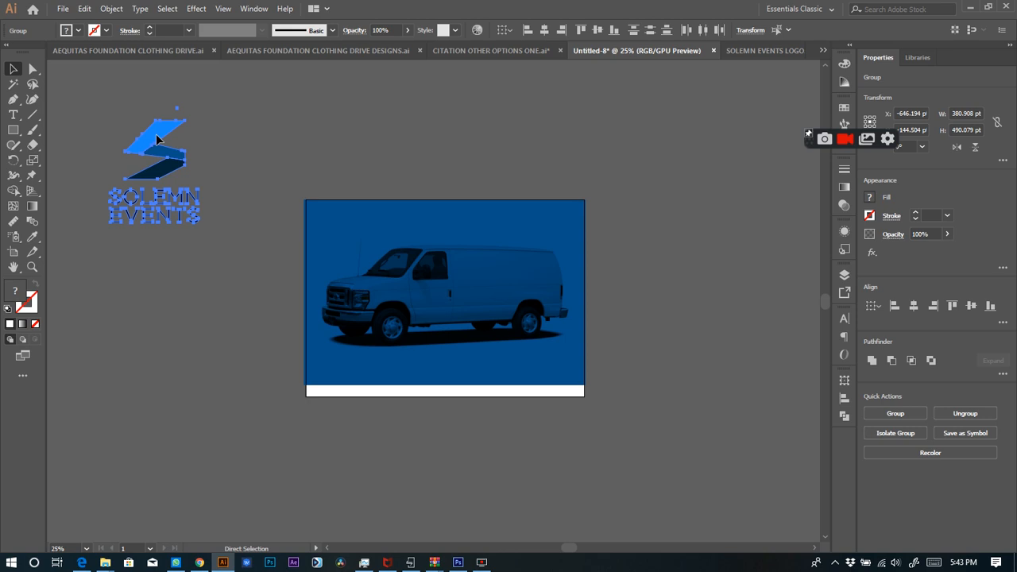
drag(157, 140, 273, 104)
key(ctrl+z)
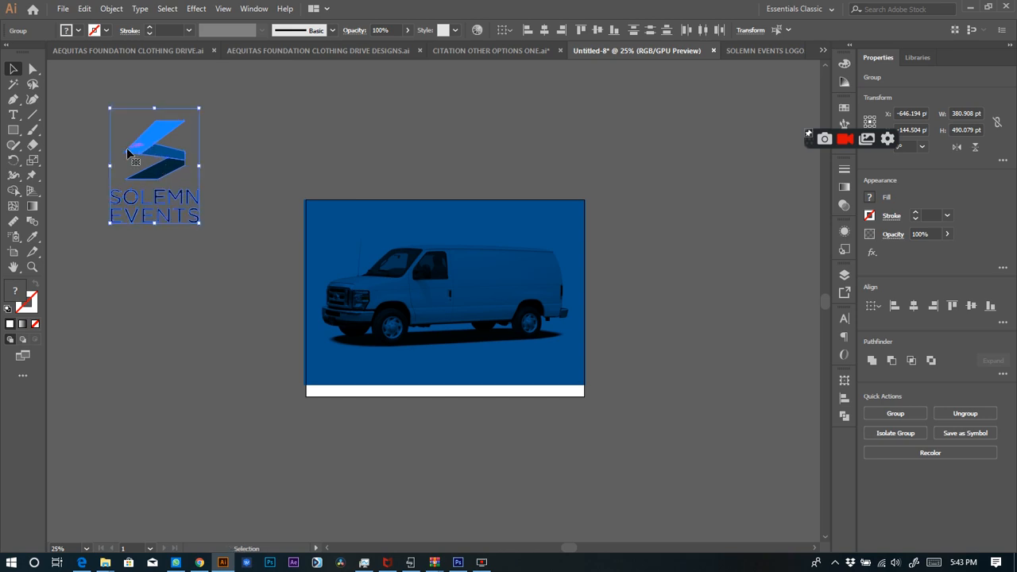
key(z)
- Duplicate only the logo's S symbol and place the copy on the pasteboard below the full logo
click(13, 70)
click(89, 89)
click(145, 151)
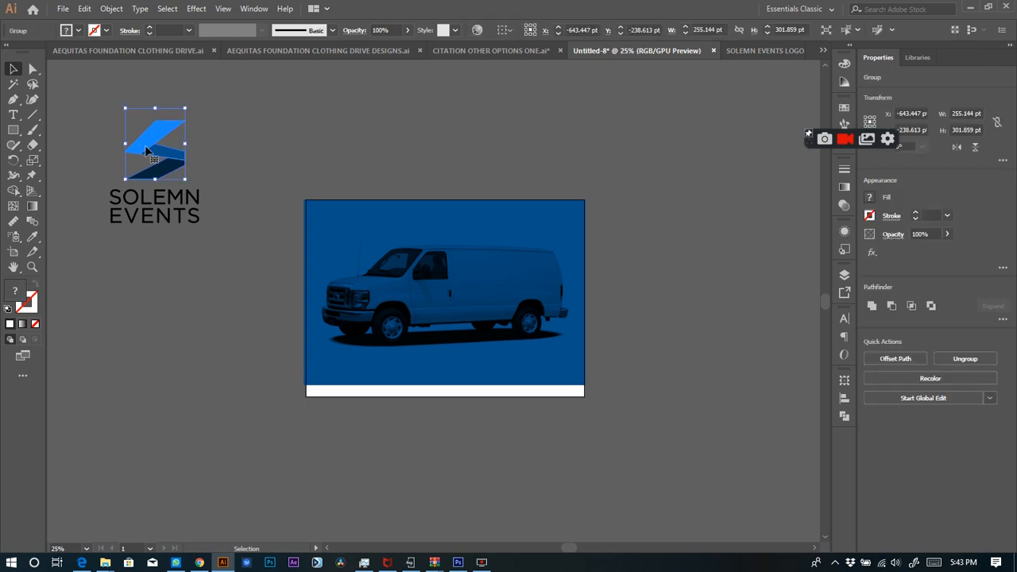
key(ctrl+c)
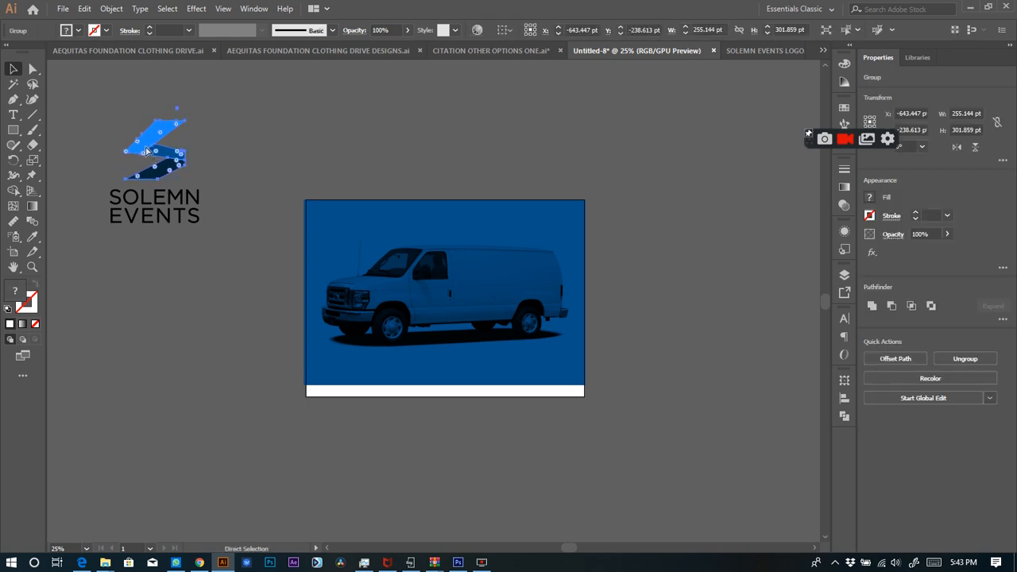
key(ctrl+v)
click(261, 338)
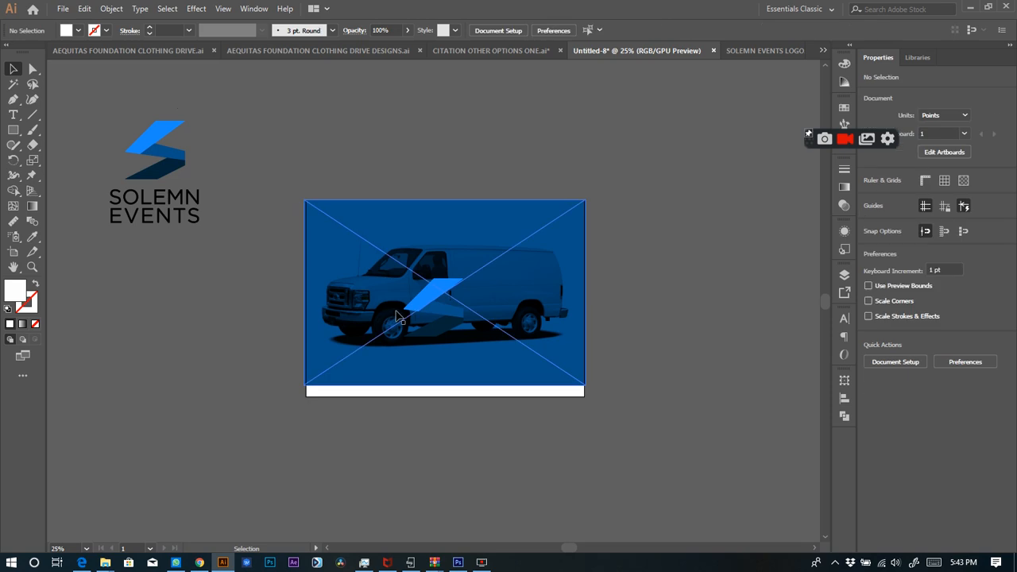
drag(424, 316, 179, 294)
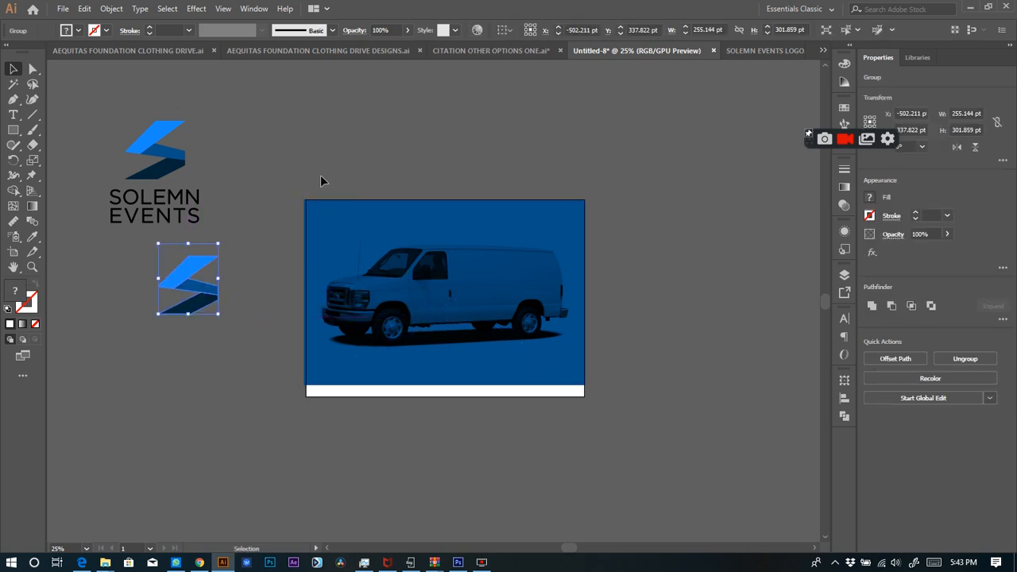
- Ungroup the duplicated S symbol and position its three shapes over the van's rear side panel
right_click(190, 268)
click(230, 367)
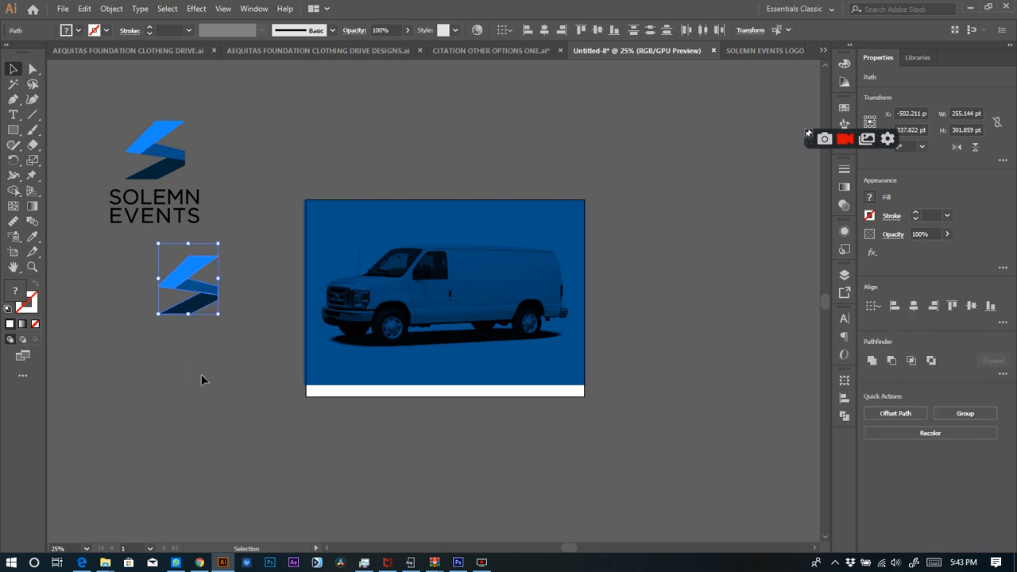
click(201, 380)
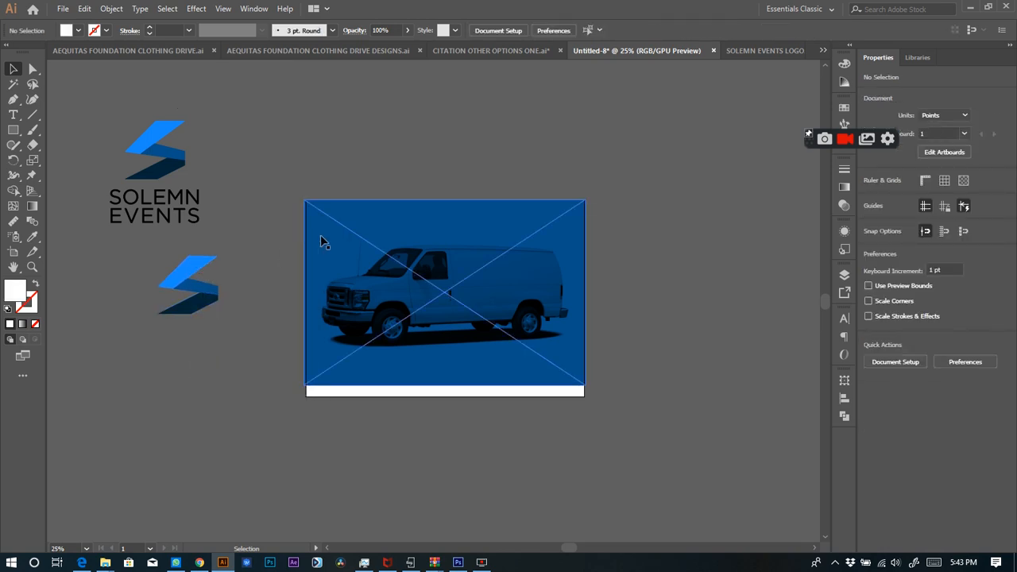
drag(199, 300, 504, 291)
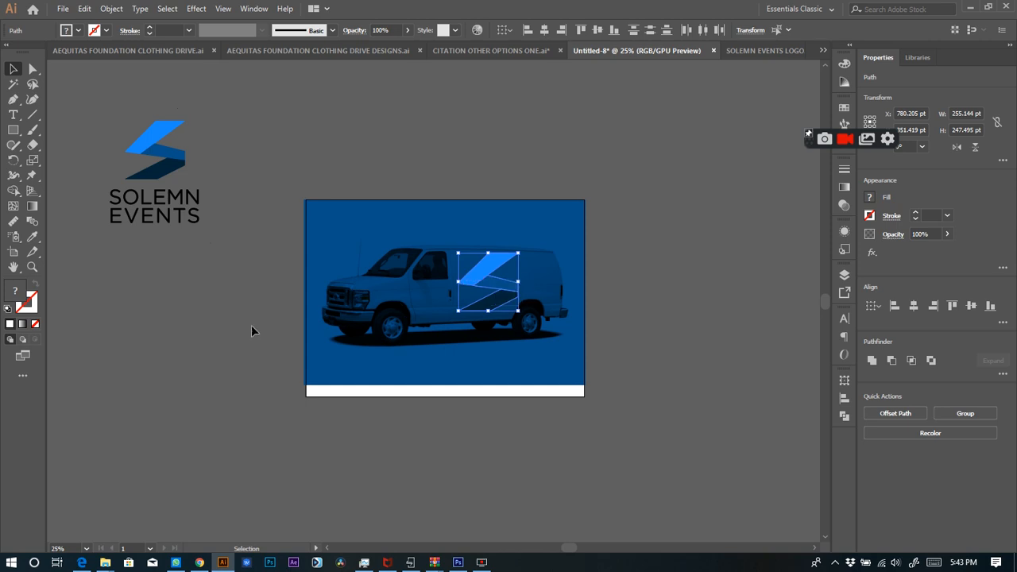
click(212, 329)
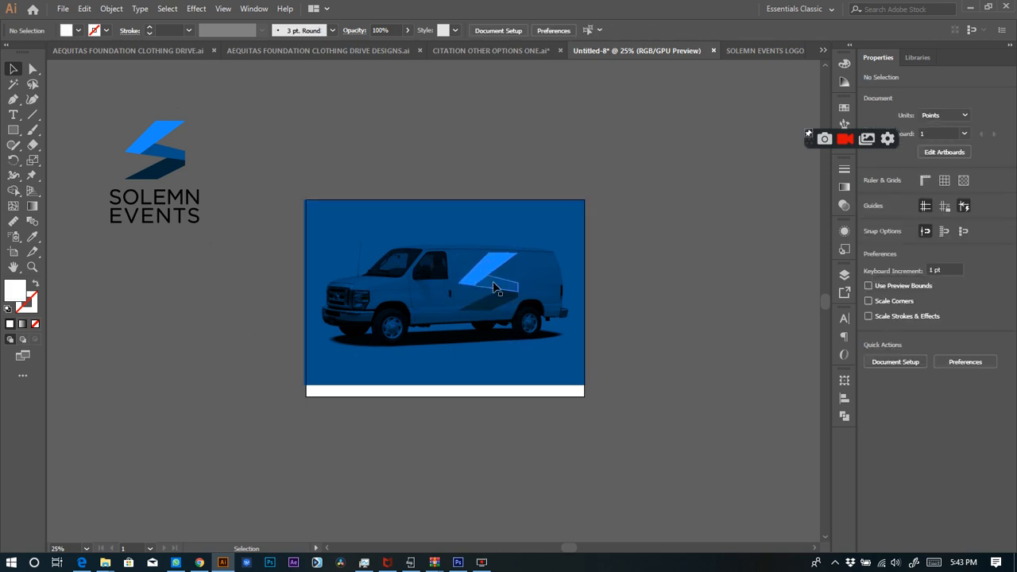
- Check each of the three S symbol shapes on the van as a separate object
click(501, 286)
click(606, 265)
key(ctrl+equal)
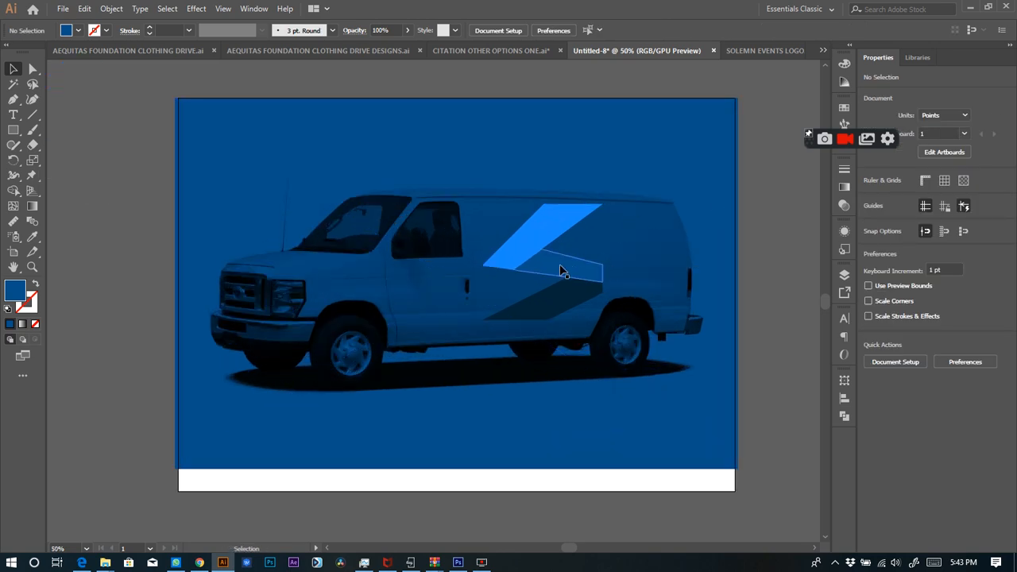
click(558, 268)
click(559, 217)
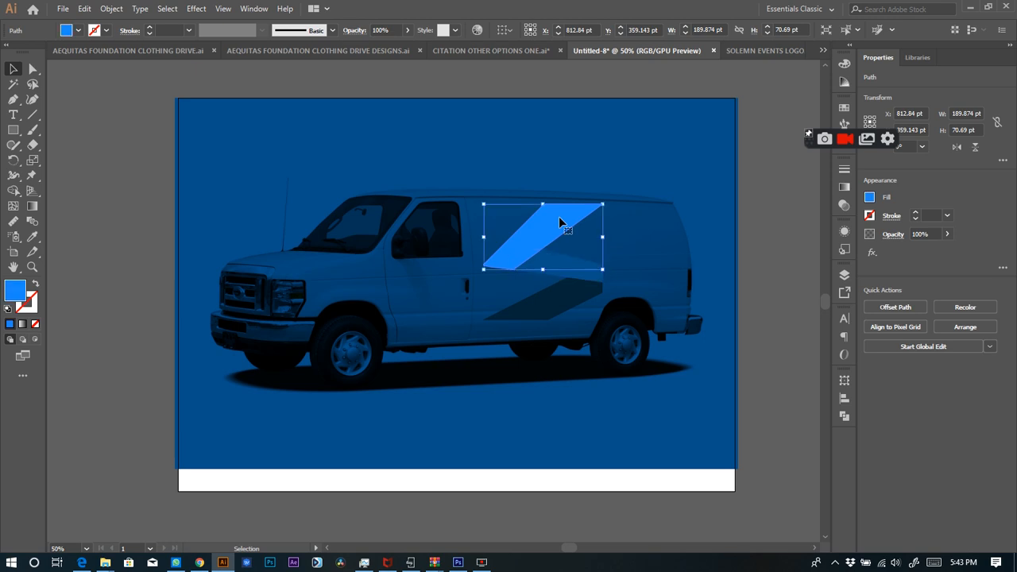
click(545, 310)
- Move the full Solemn Events logo closer to the van artboard, keeping it on the pasteboard
key(ctrl+minus)
key(ctrl+minus)
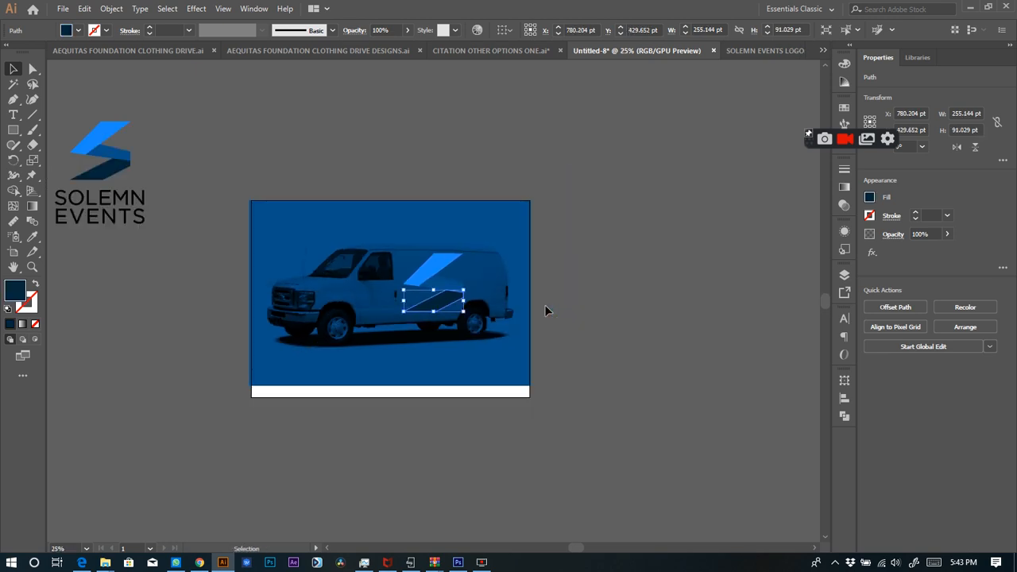
click(95, 133)
drag(120, 160, 204, 270)
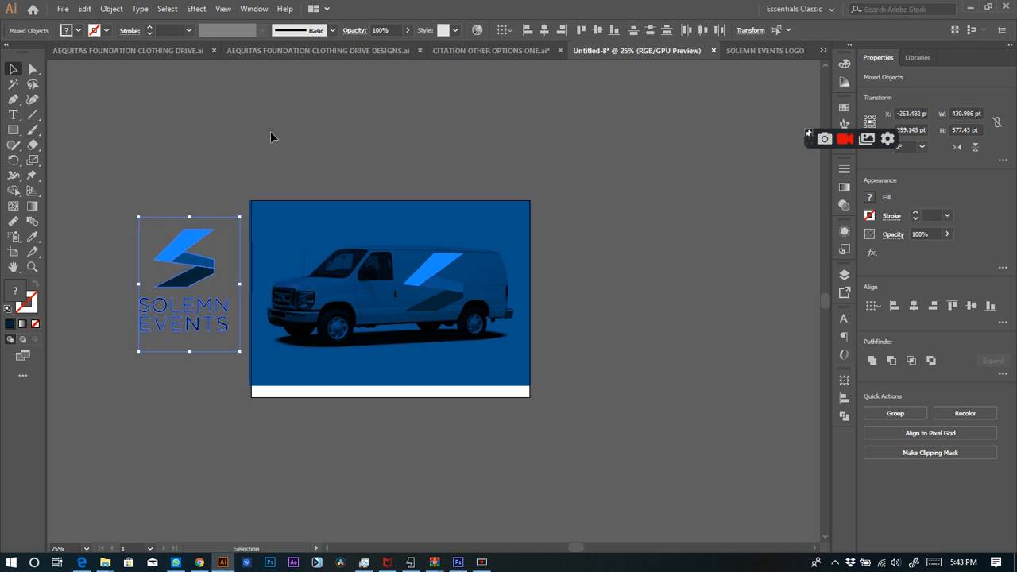
click(270, 131)
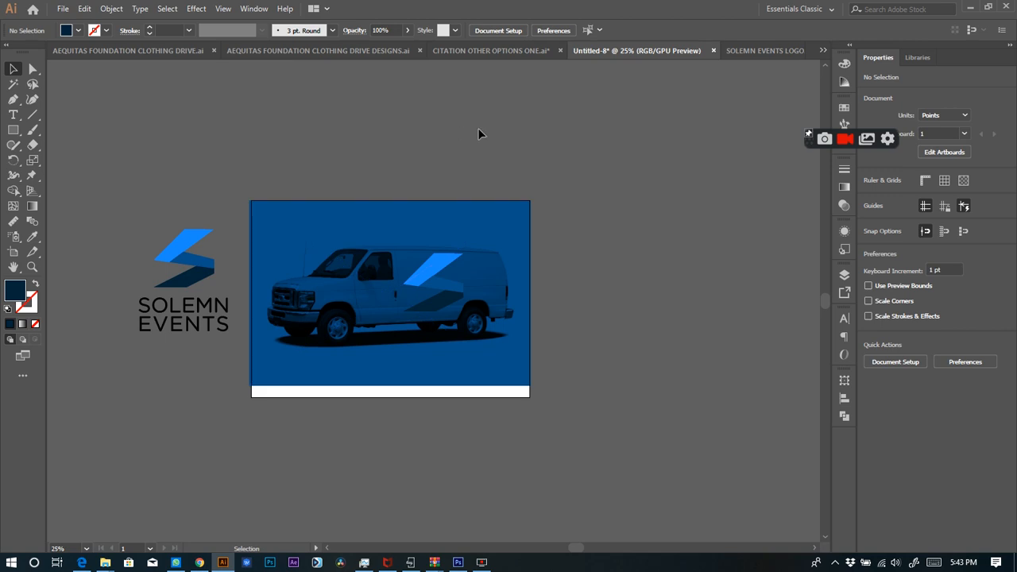
- Make a clipping mask from the symbol's middle shape and the uppermost medium-blue van image
click(452, 288)
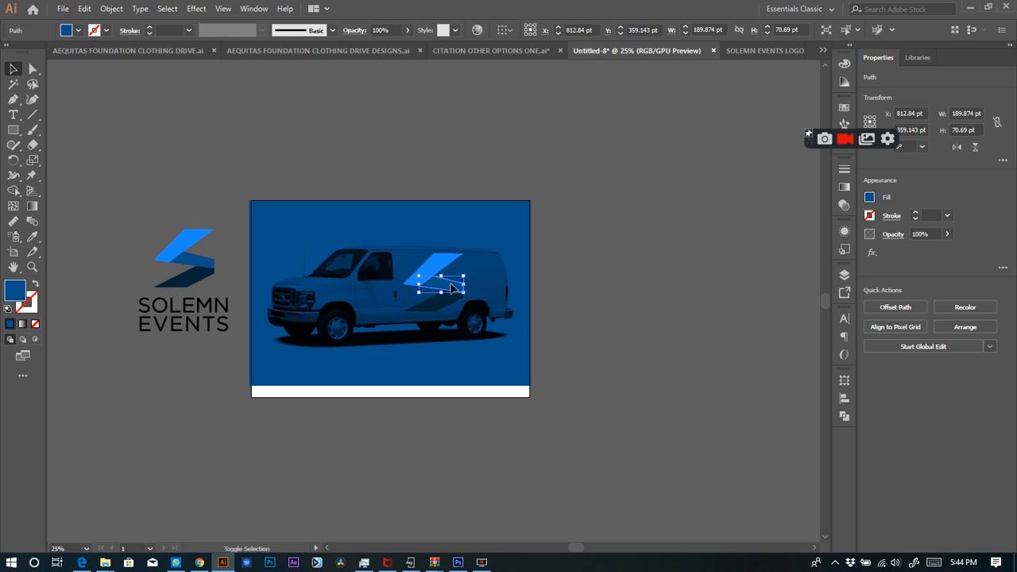
shift+click(503, 229)
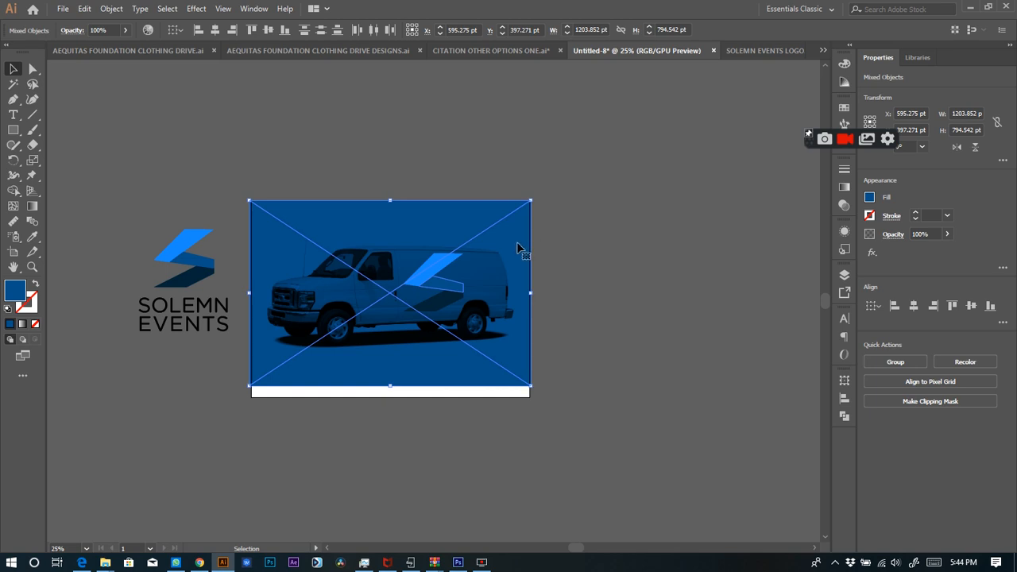
right_click(518, 248)
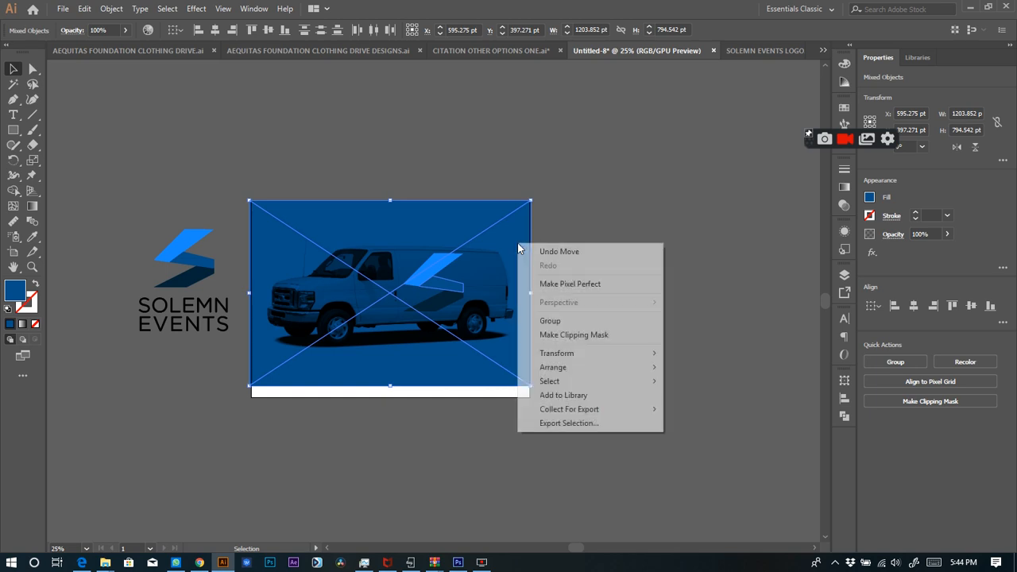
click(568, 337)
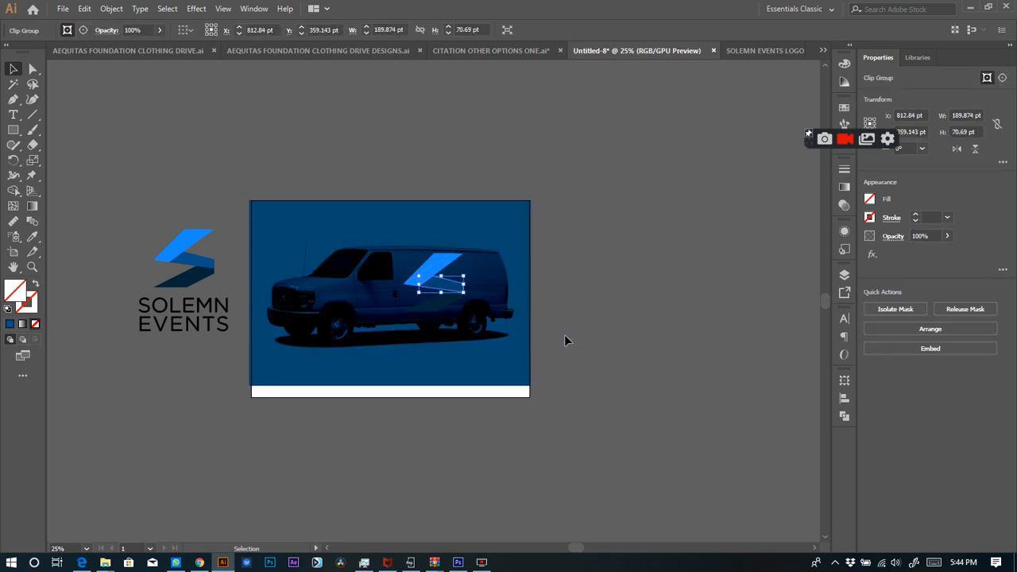
click(142, 157)
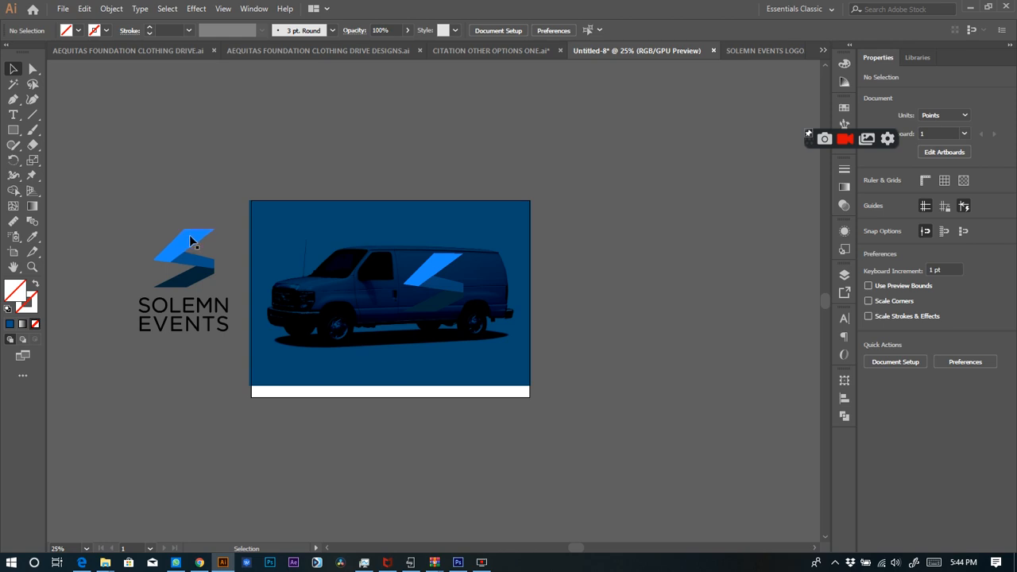
- Make a clipping mask from the symbol's dark lower shape and the dark van image ford - Copy
click(387, 234)
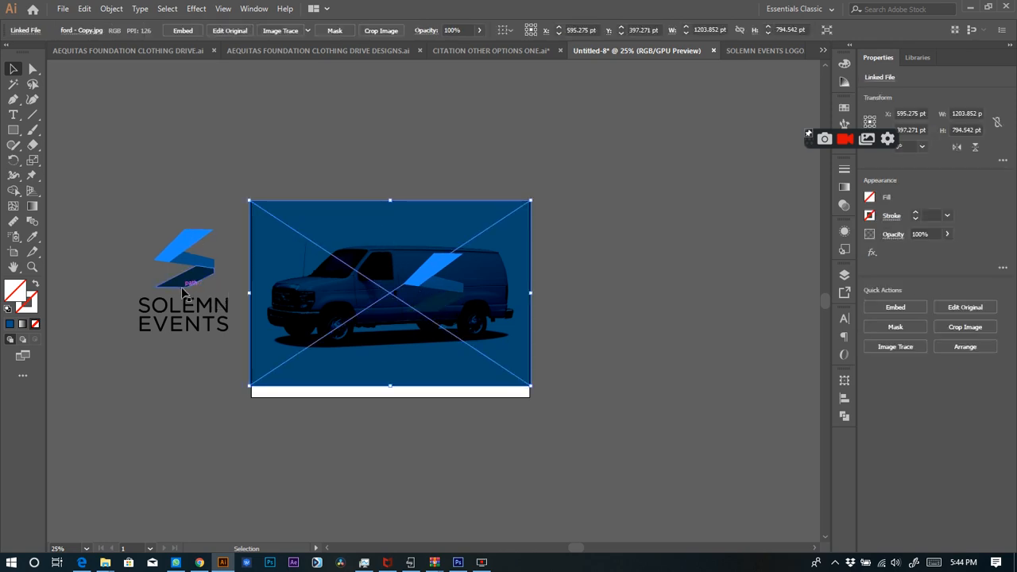
click(283, 175)
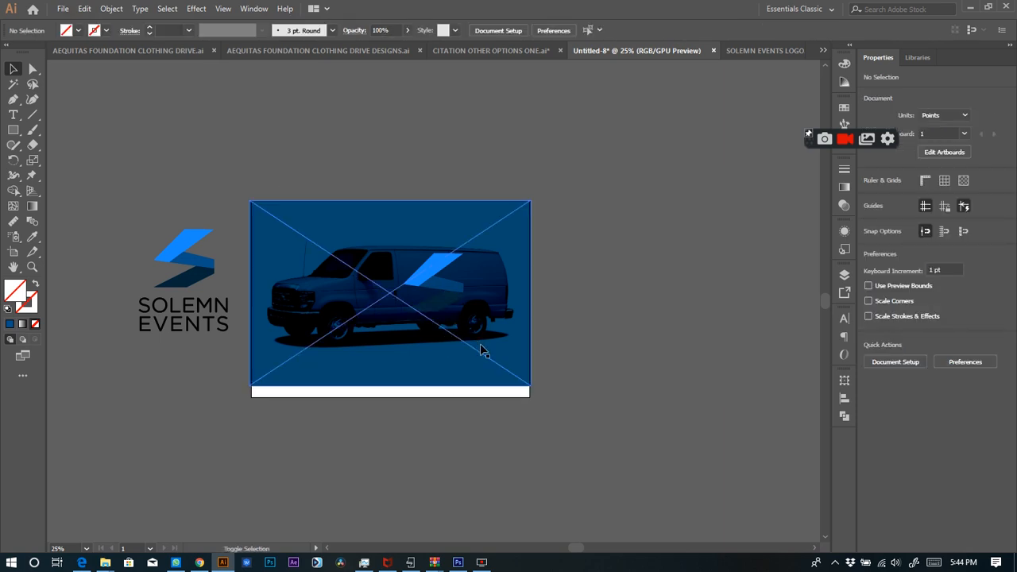
click(440, 307)
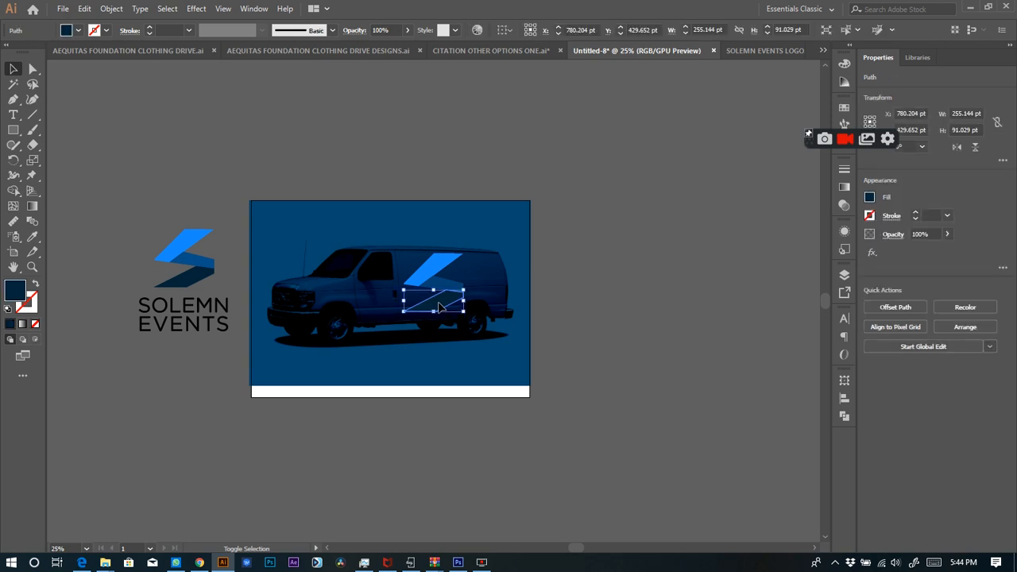
shift+click(393, 244)
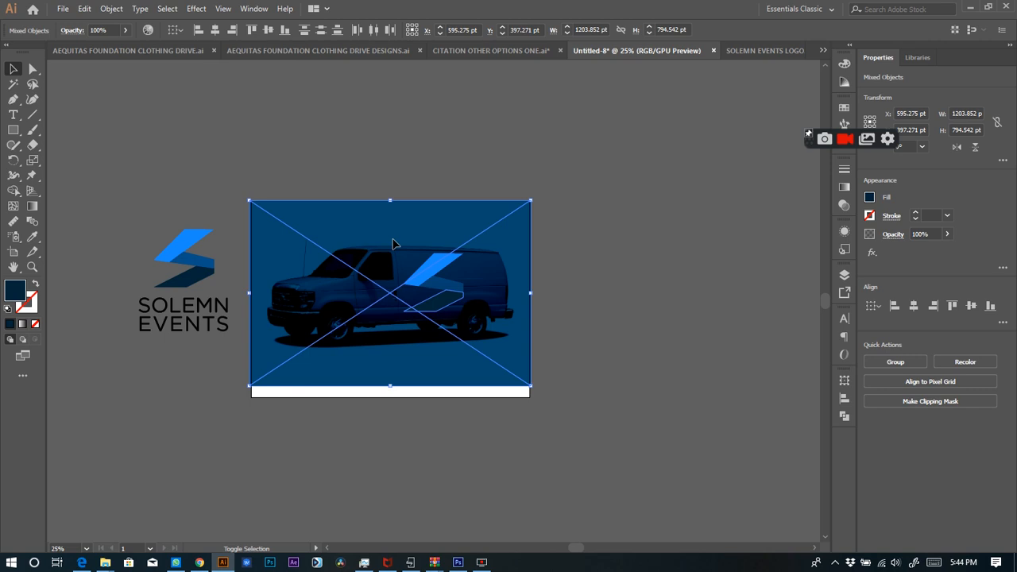
right_click(393, 244)
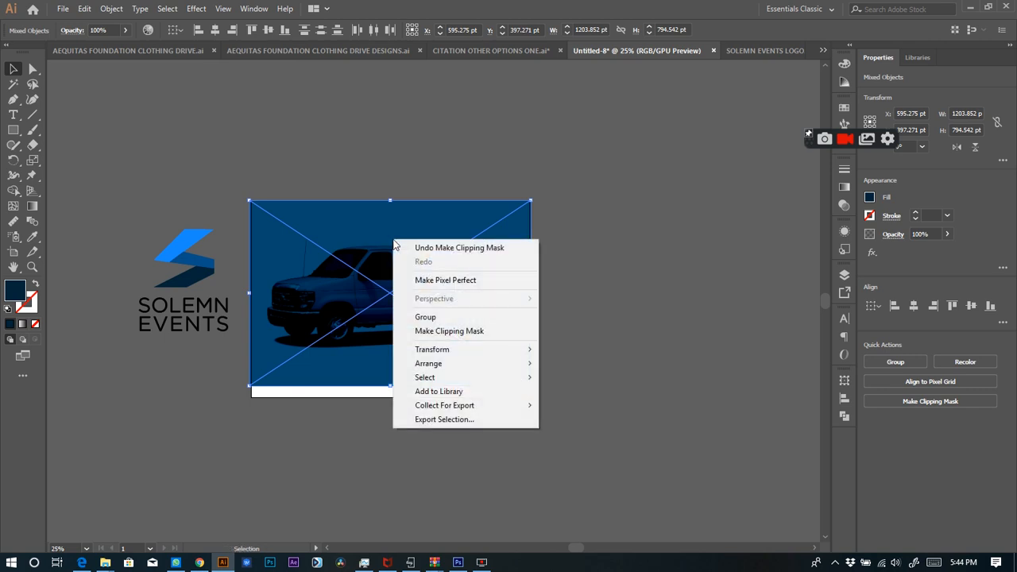
click(442, 333)
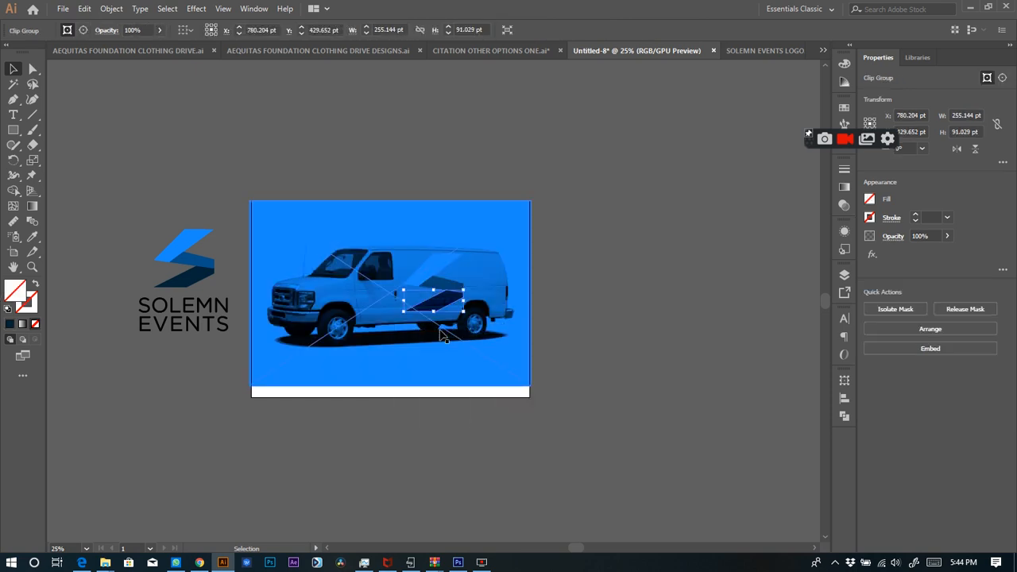
- Make a clipping mask from the symbol's light-blue upper shape and the bright-blue van image covering the artboard
click(598, 248)
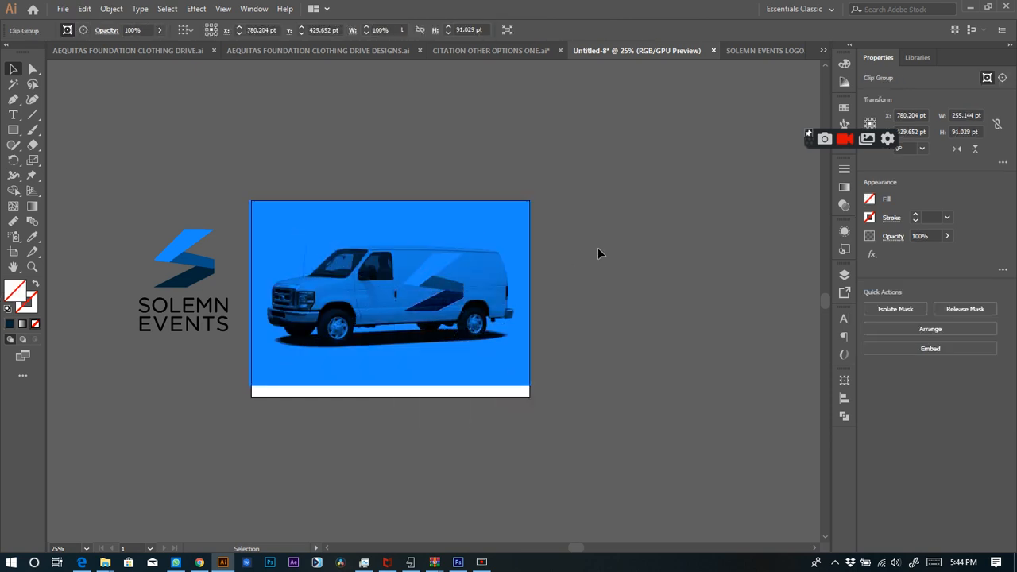
shift+click(438, 264)
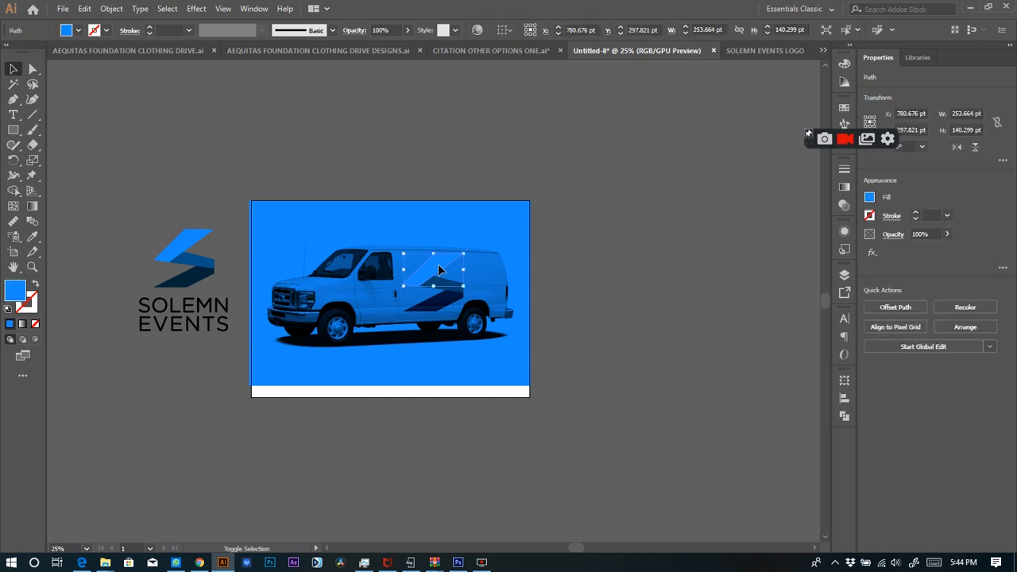
shift+click(420, 227)
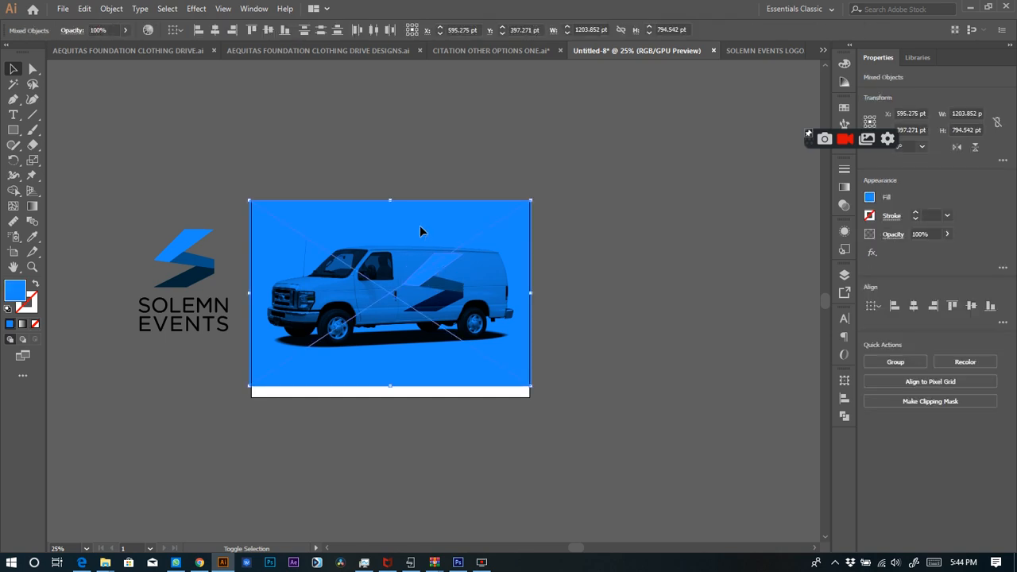
right_click(421, 227)
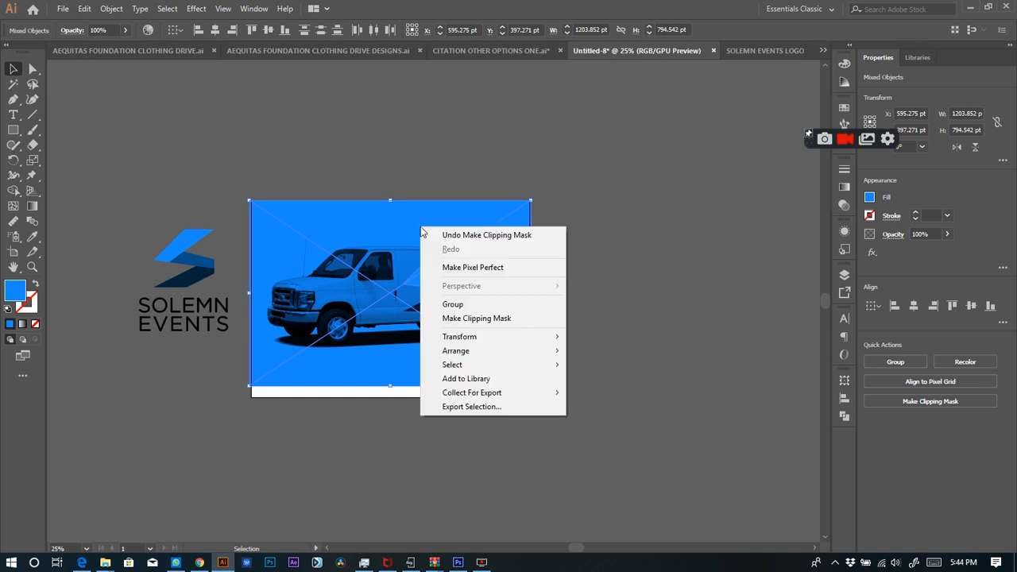
click(480, 319)
click(555, 292)
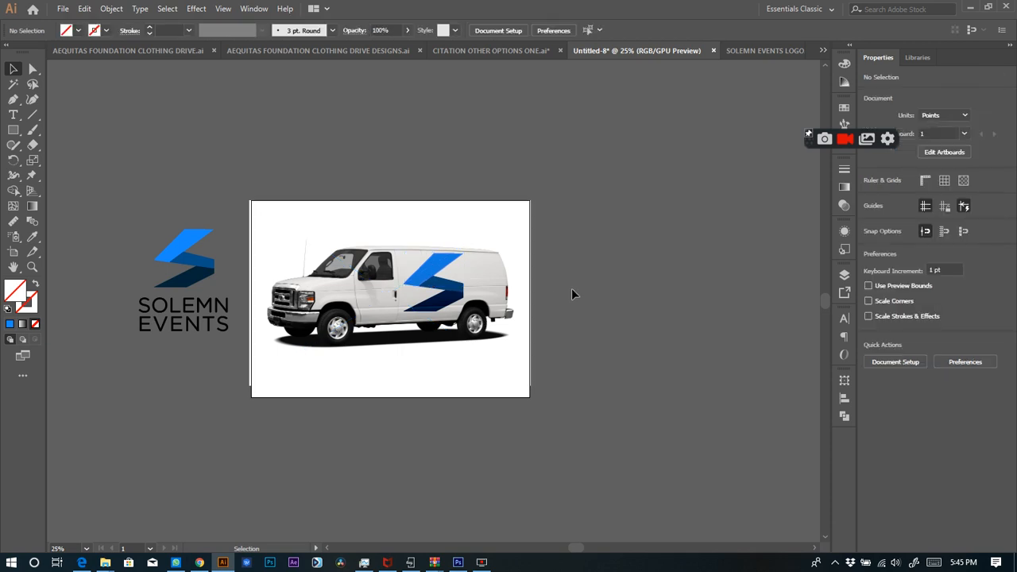
- Examine the clipped S symbol up close on the van's side, from its upper shape down to the rear wheel
key(ctrl+0)
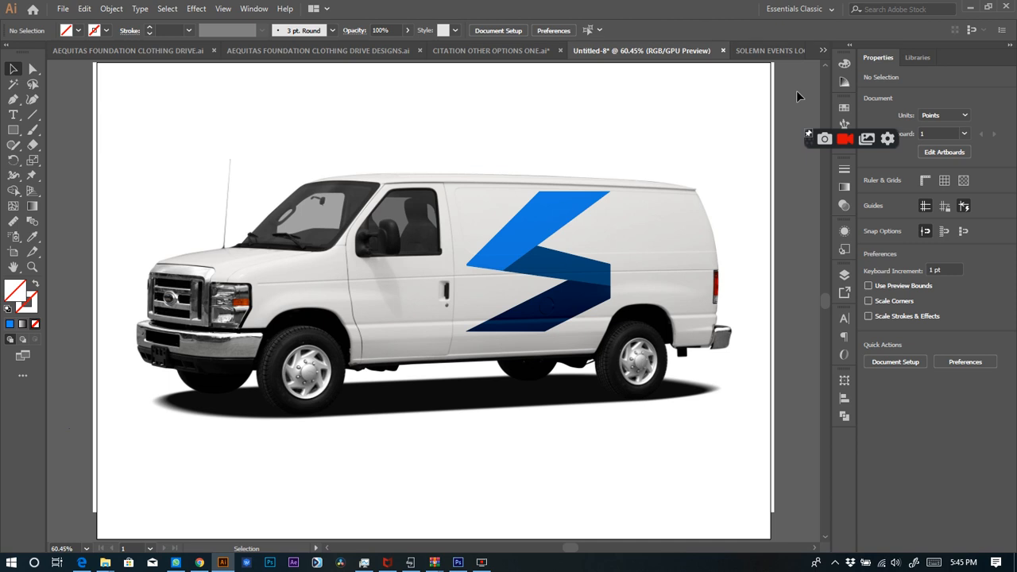
key(z)
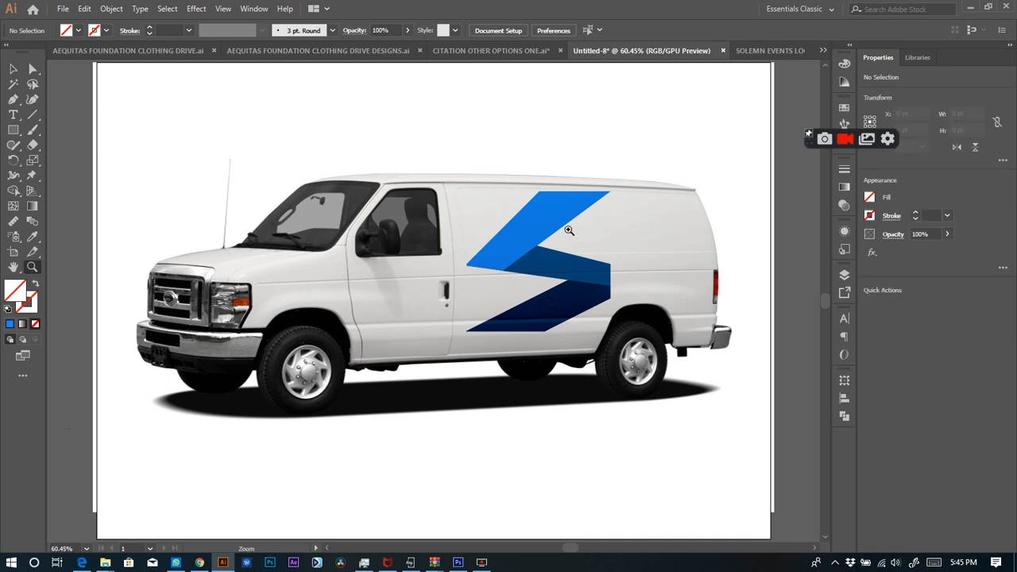
drag(618, 206, 841, 263)
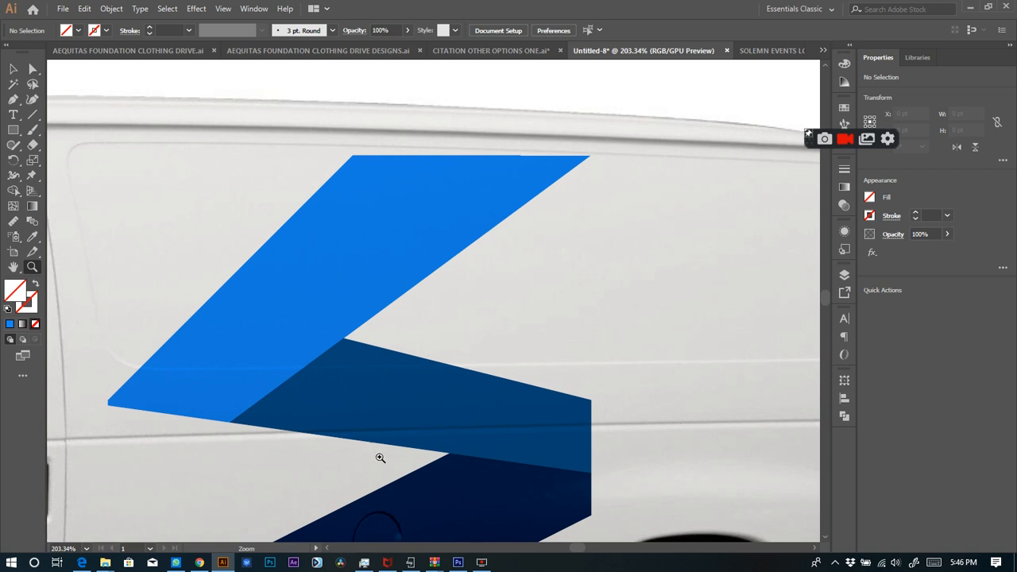
scroll(422, 481, down, 7)
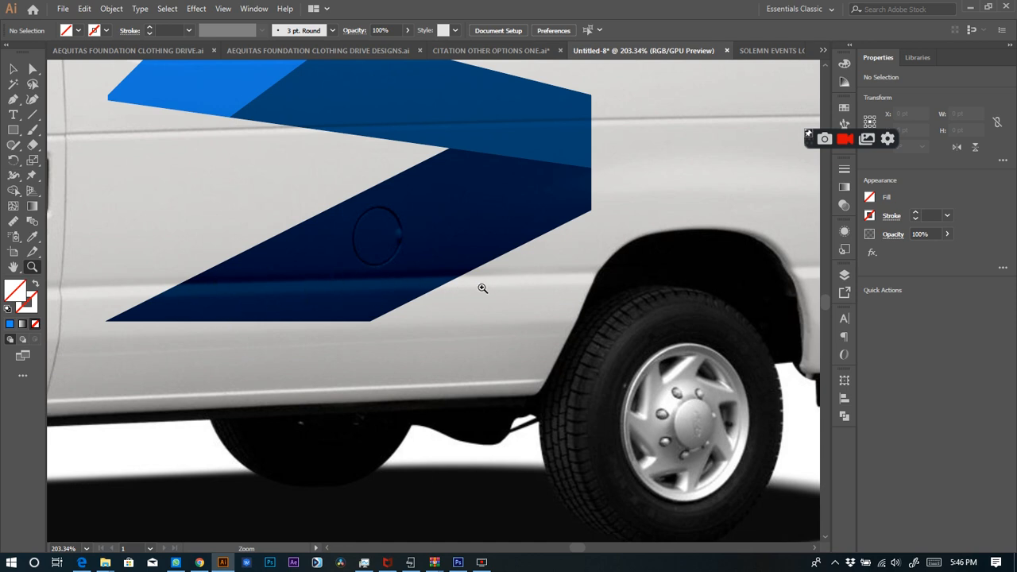
key(ctrl+0)
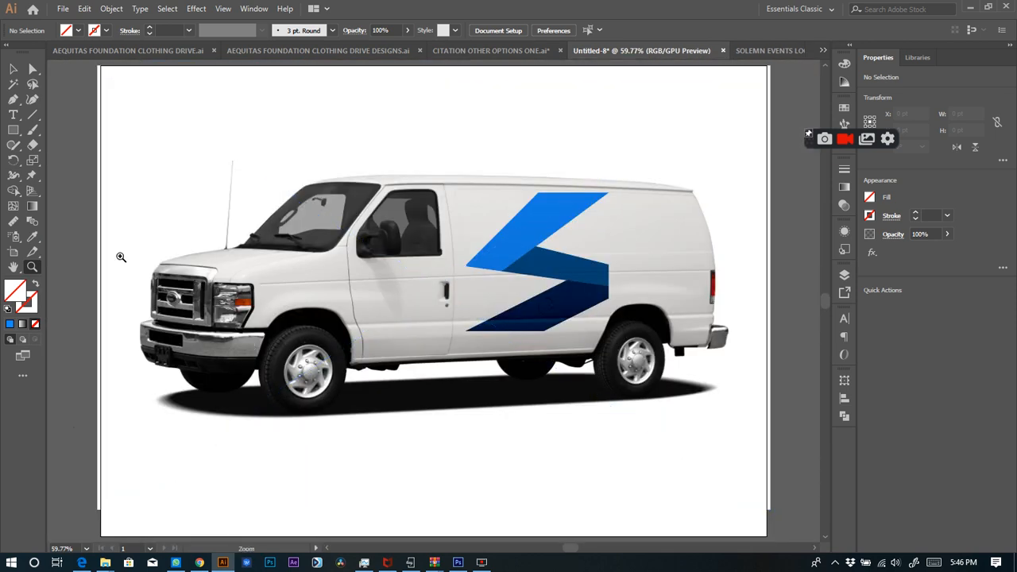
click(13, 69)
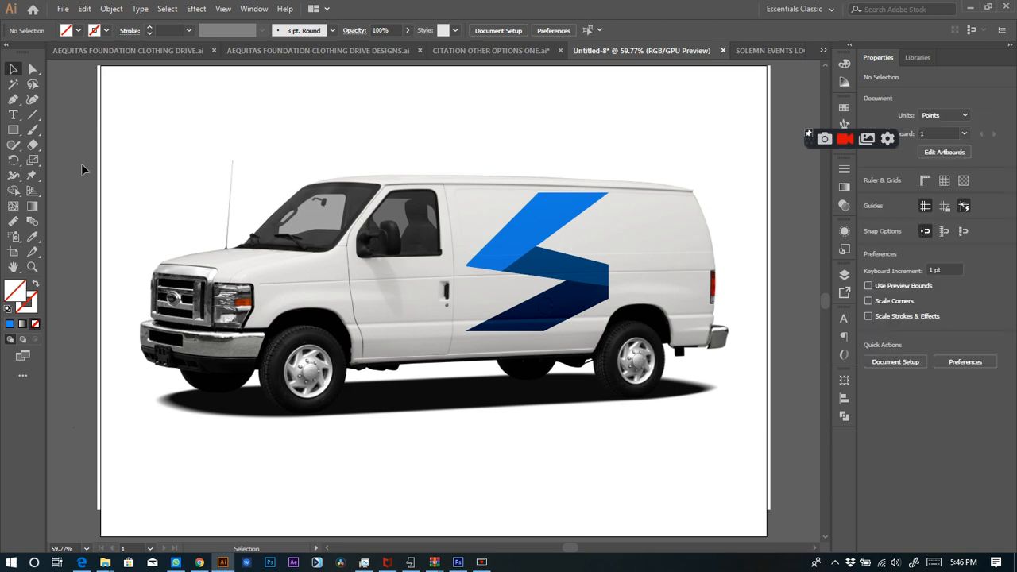